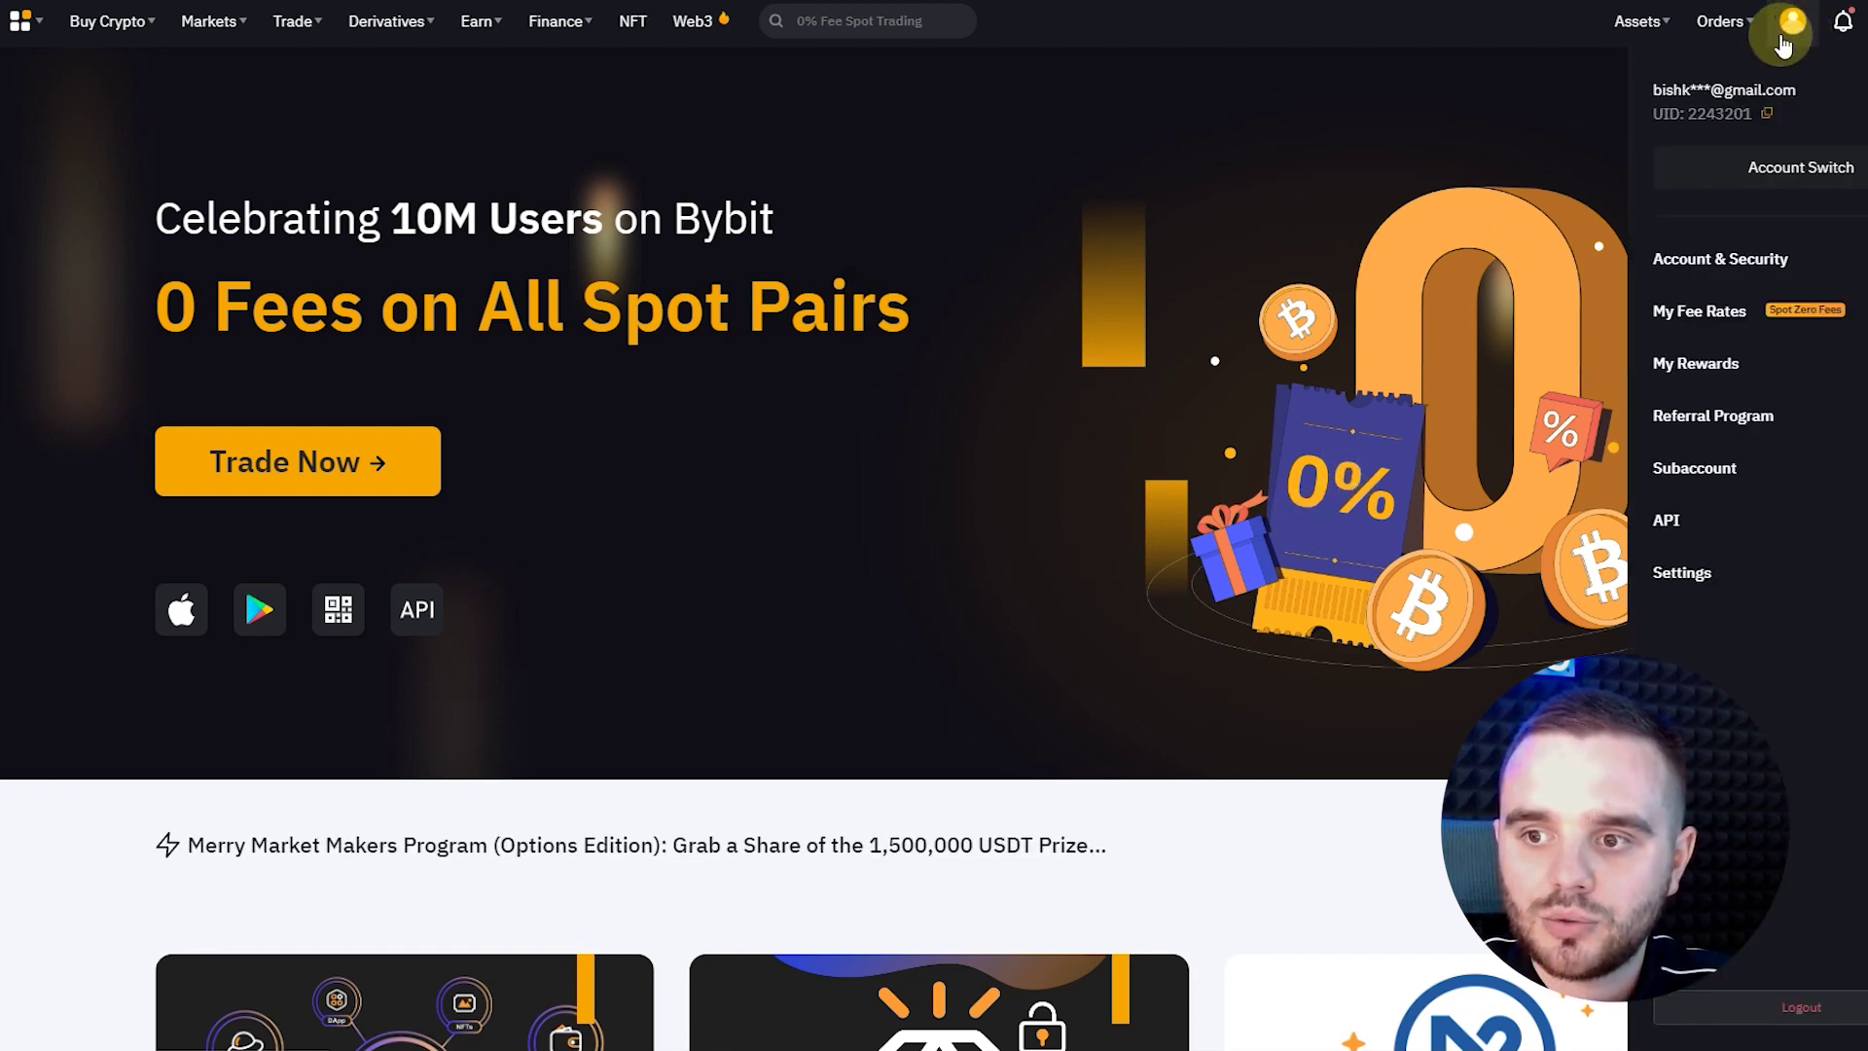
# - Start a new Bybit API key and name it ATAS
pyautogui.moveTo(1793, 39)
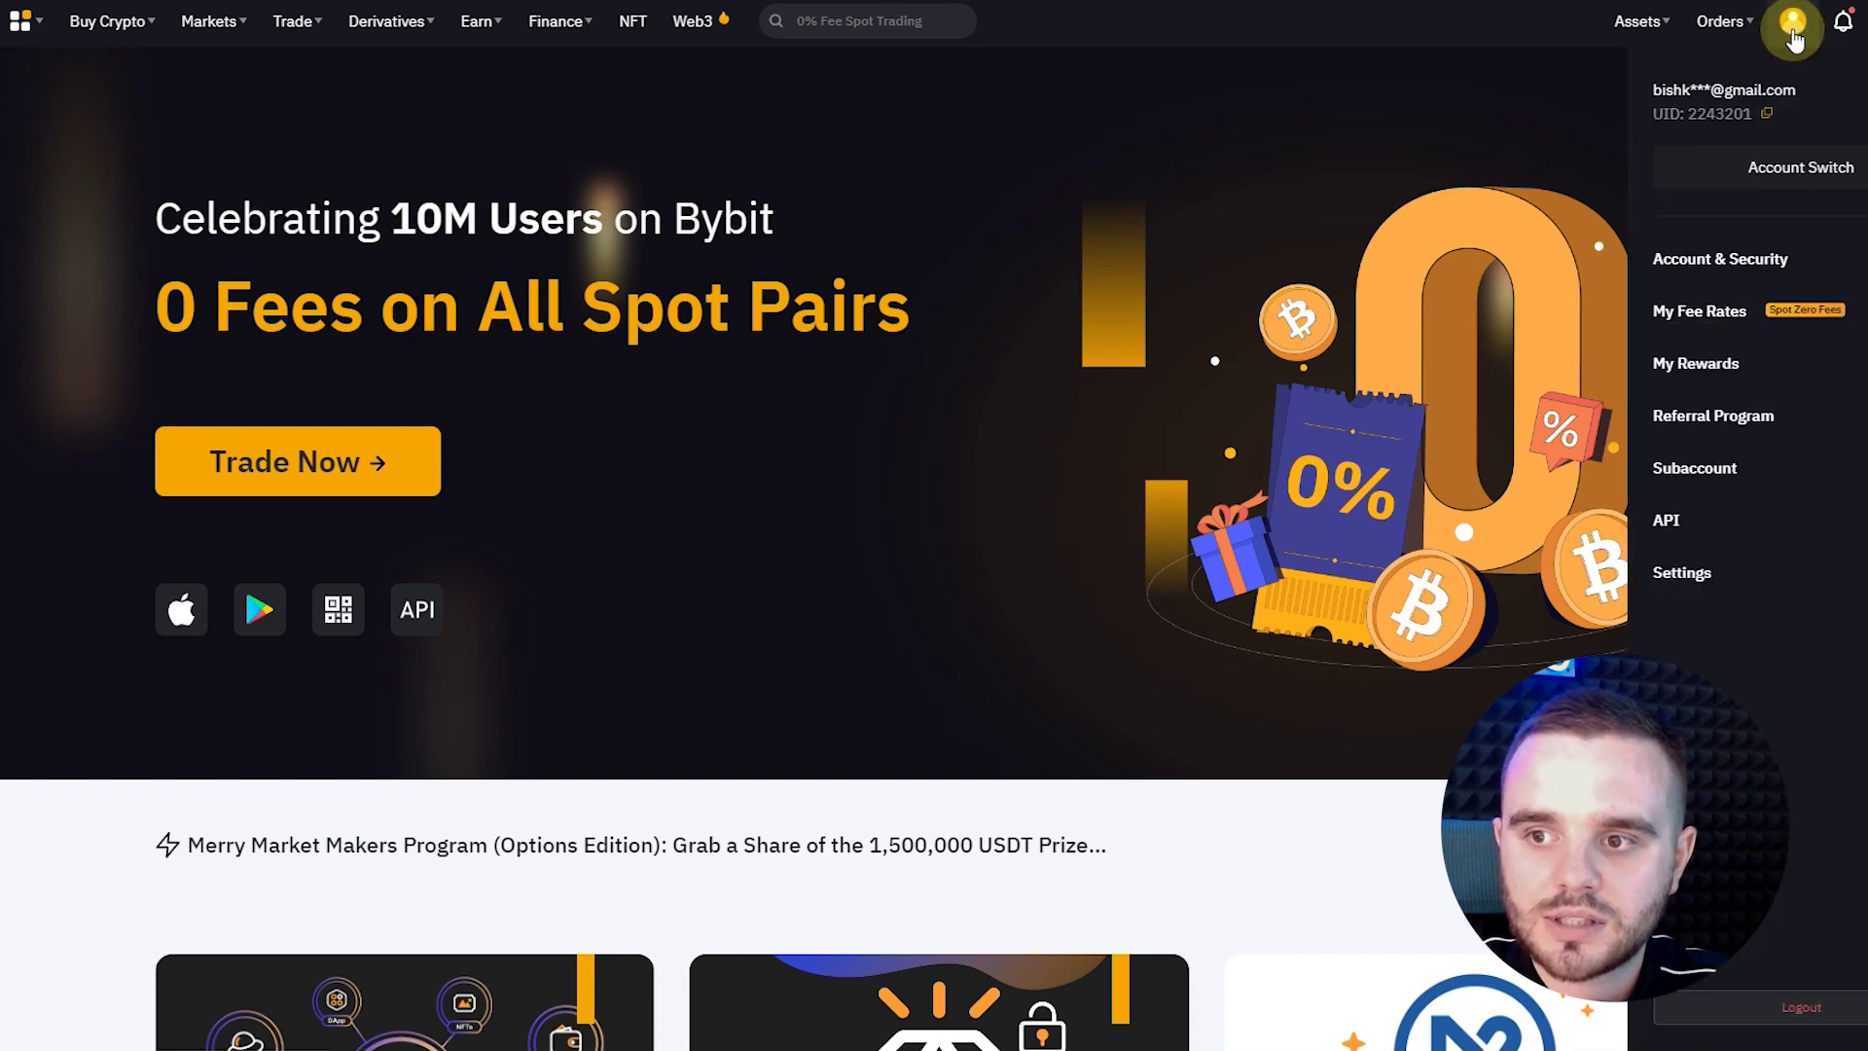
pyautogui.click(1675, 527)
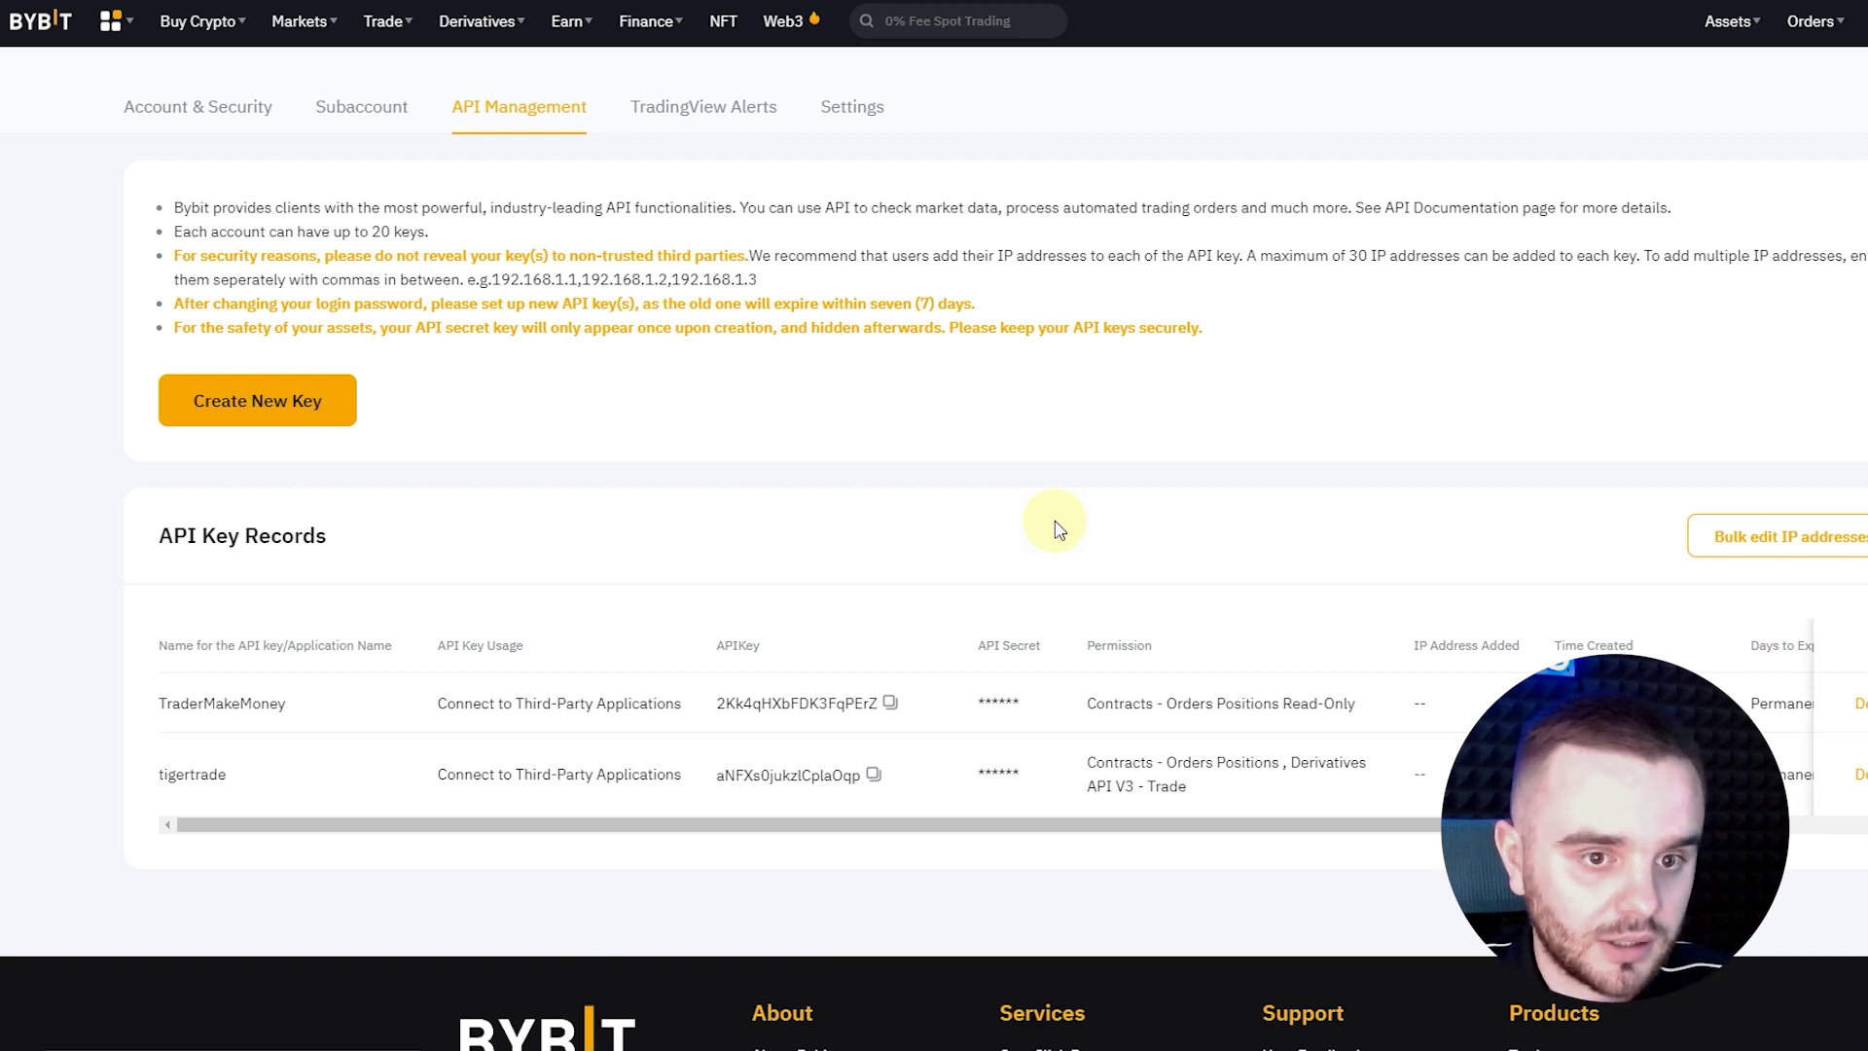
pyautogui.click(263, 400)
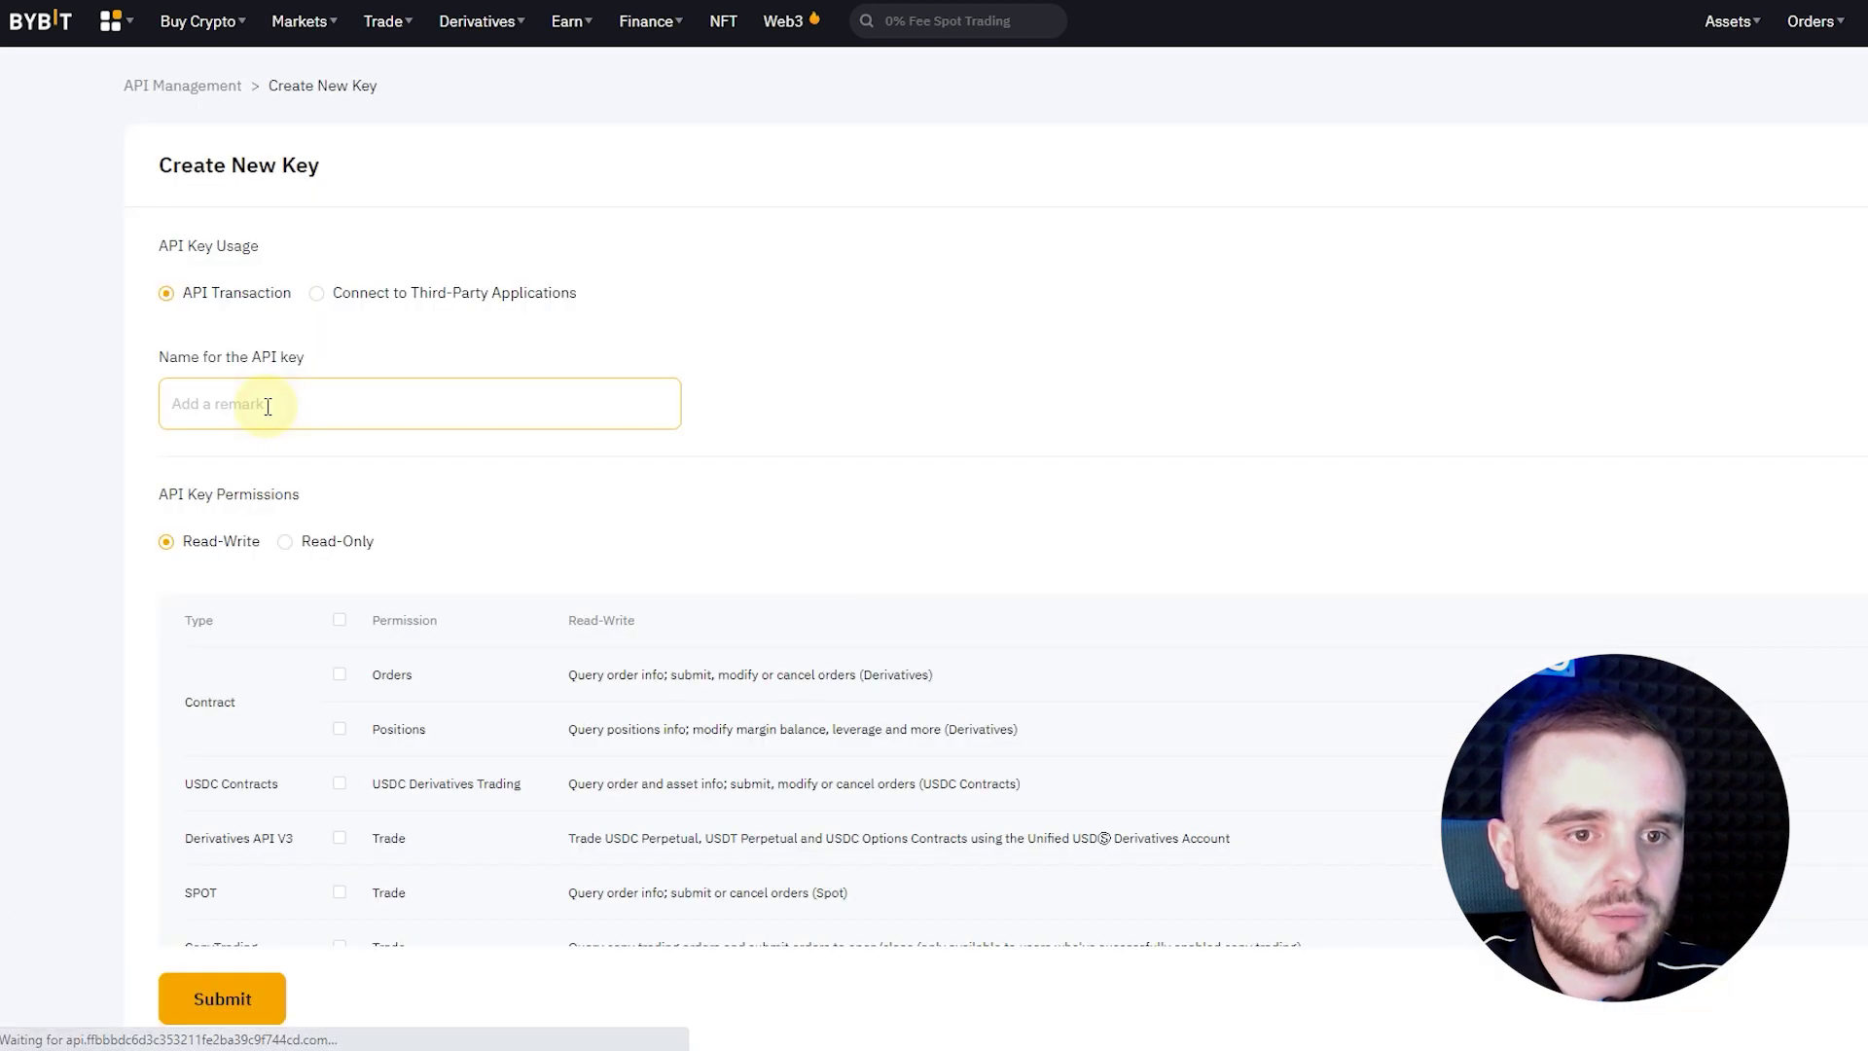
pyautogui.click(387, 399)
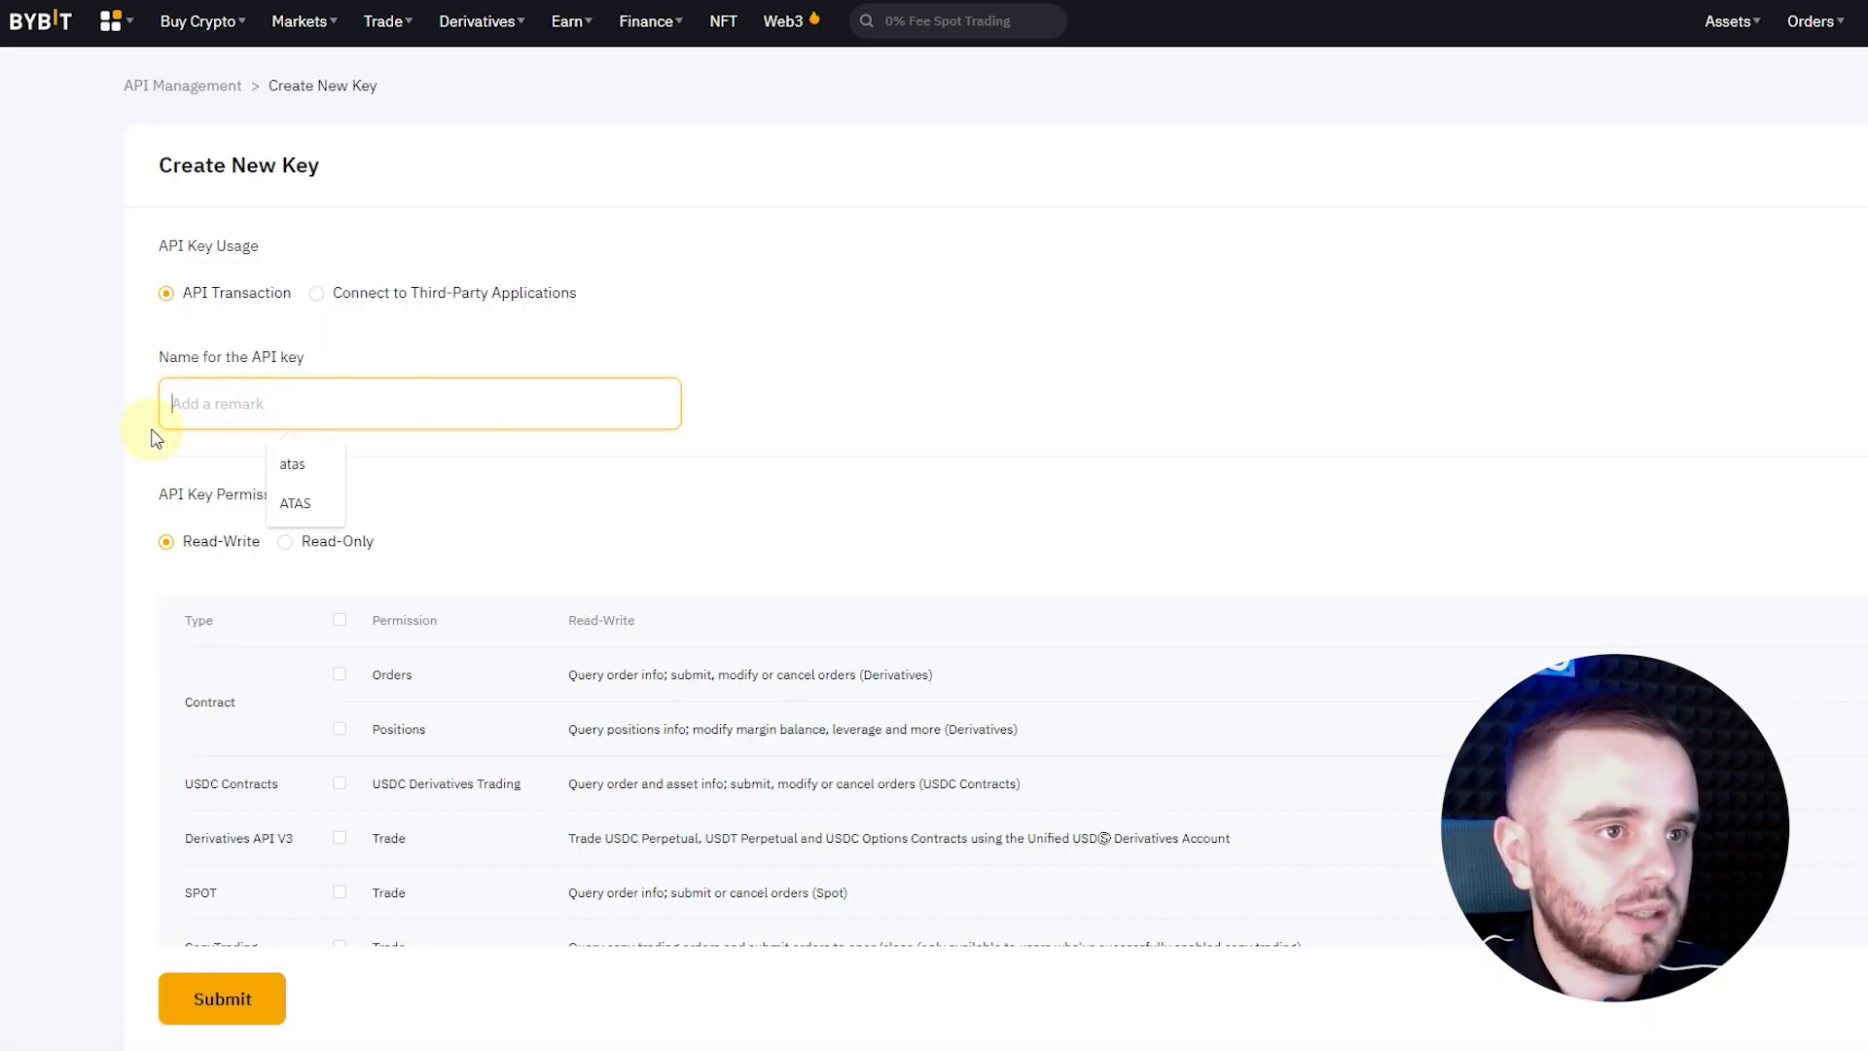
pyautogui.click(326, 506)
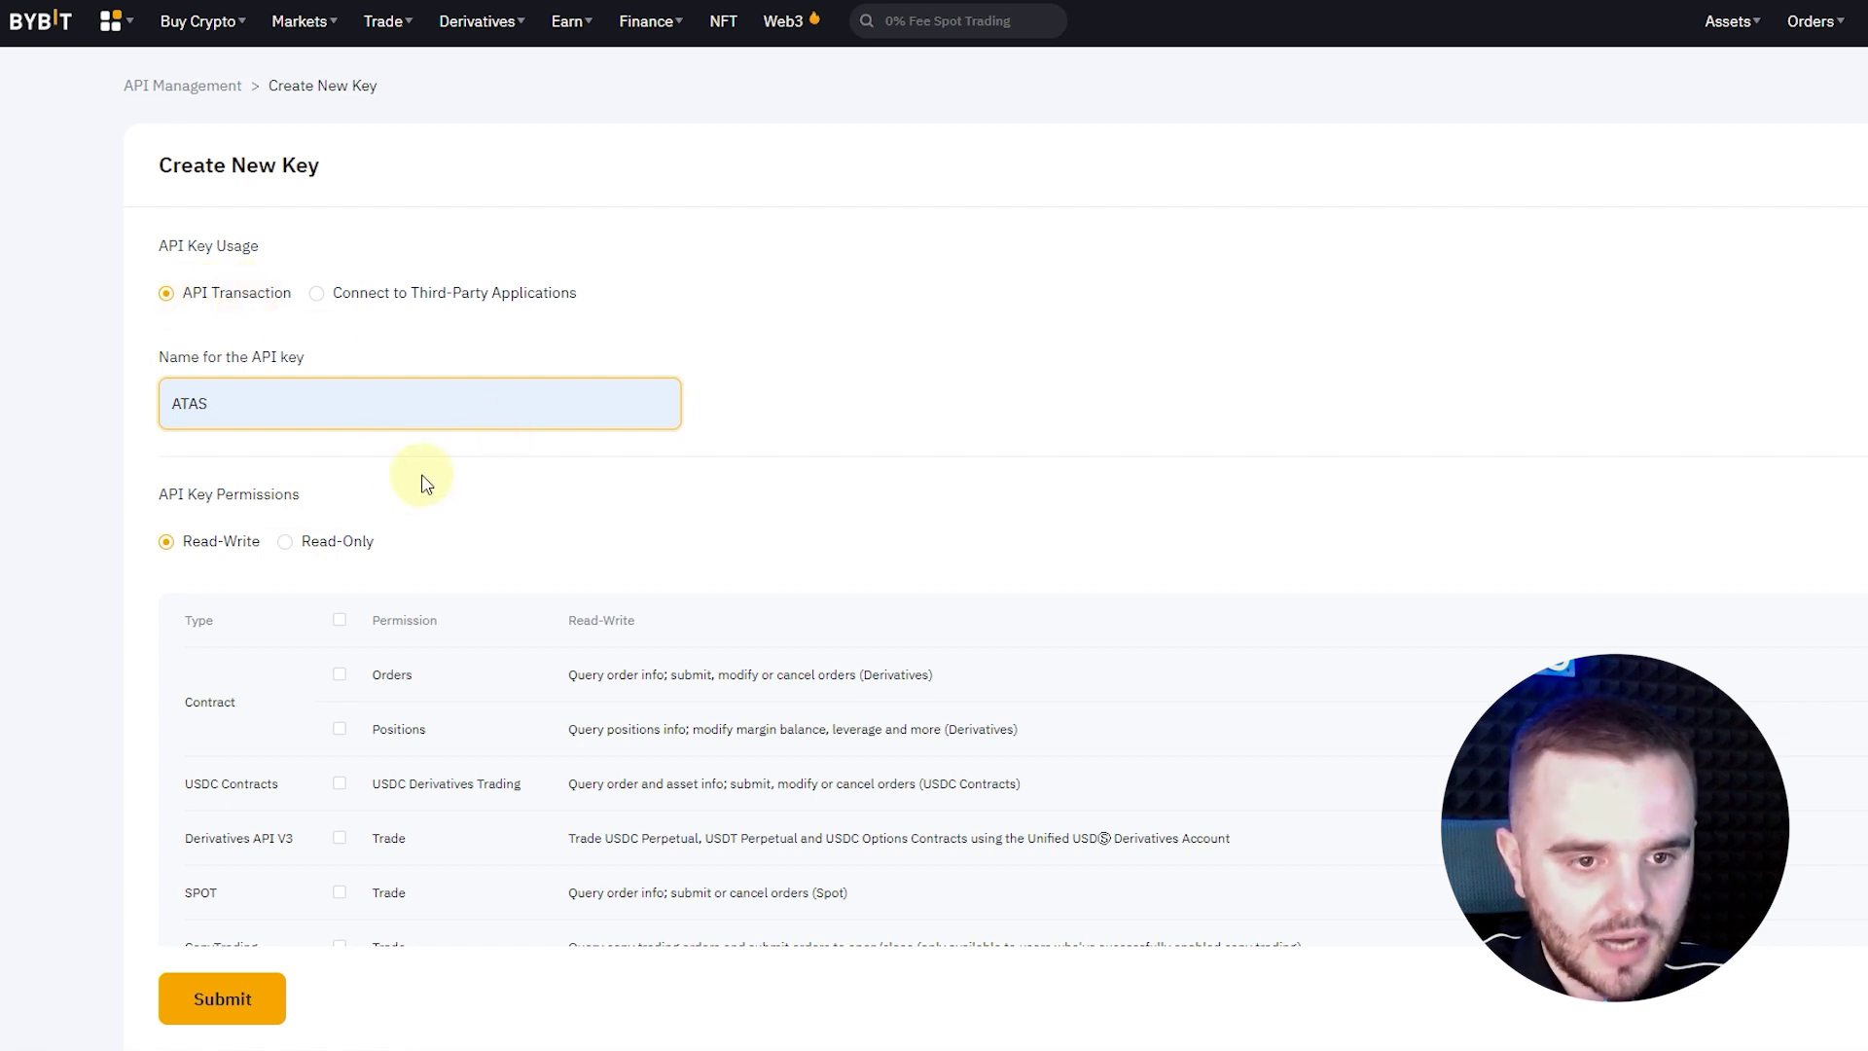
# - Grant the ATAS key Derivatives API V3 Trade and Contract Positions permissions, then submit it
pyautogui.scroll(-1, 340, 479)
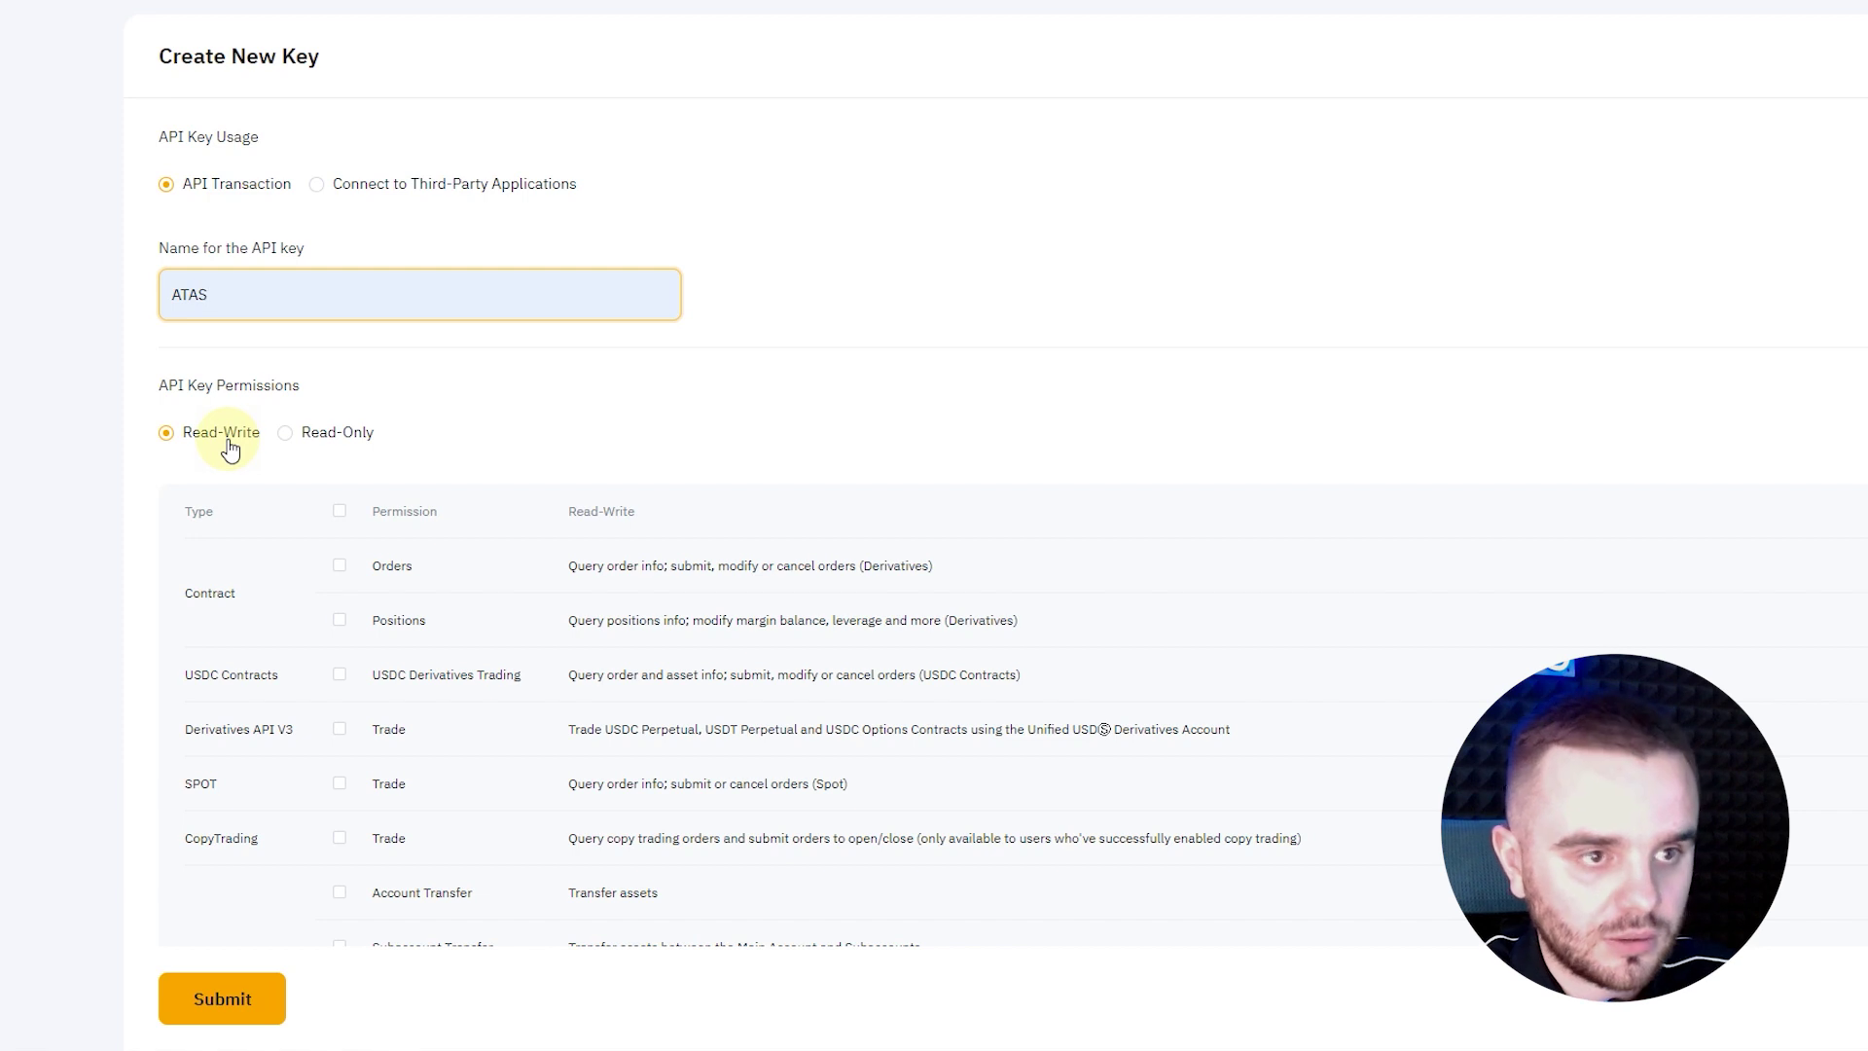
pyautogui.scroll(-1, 282, 526)
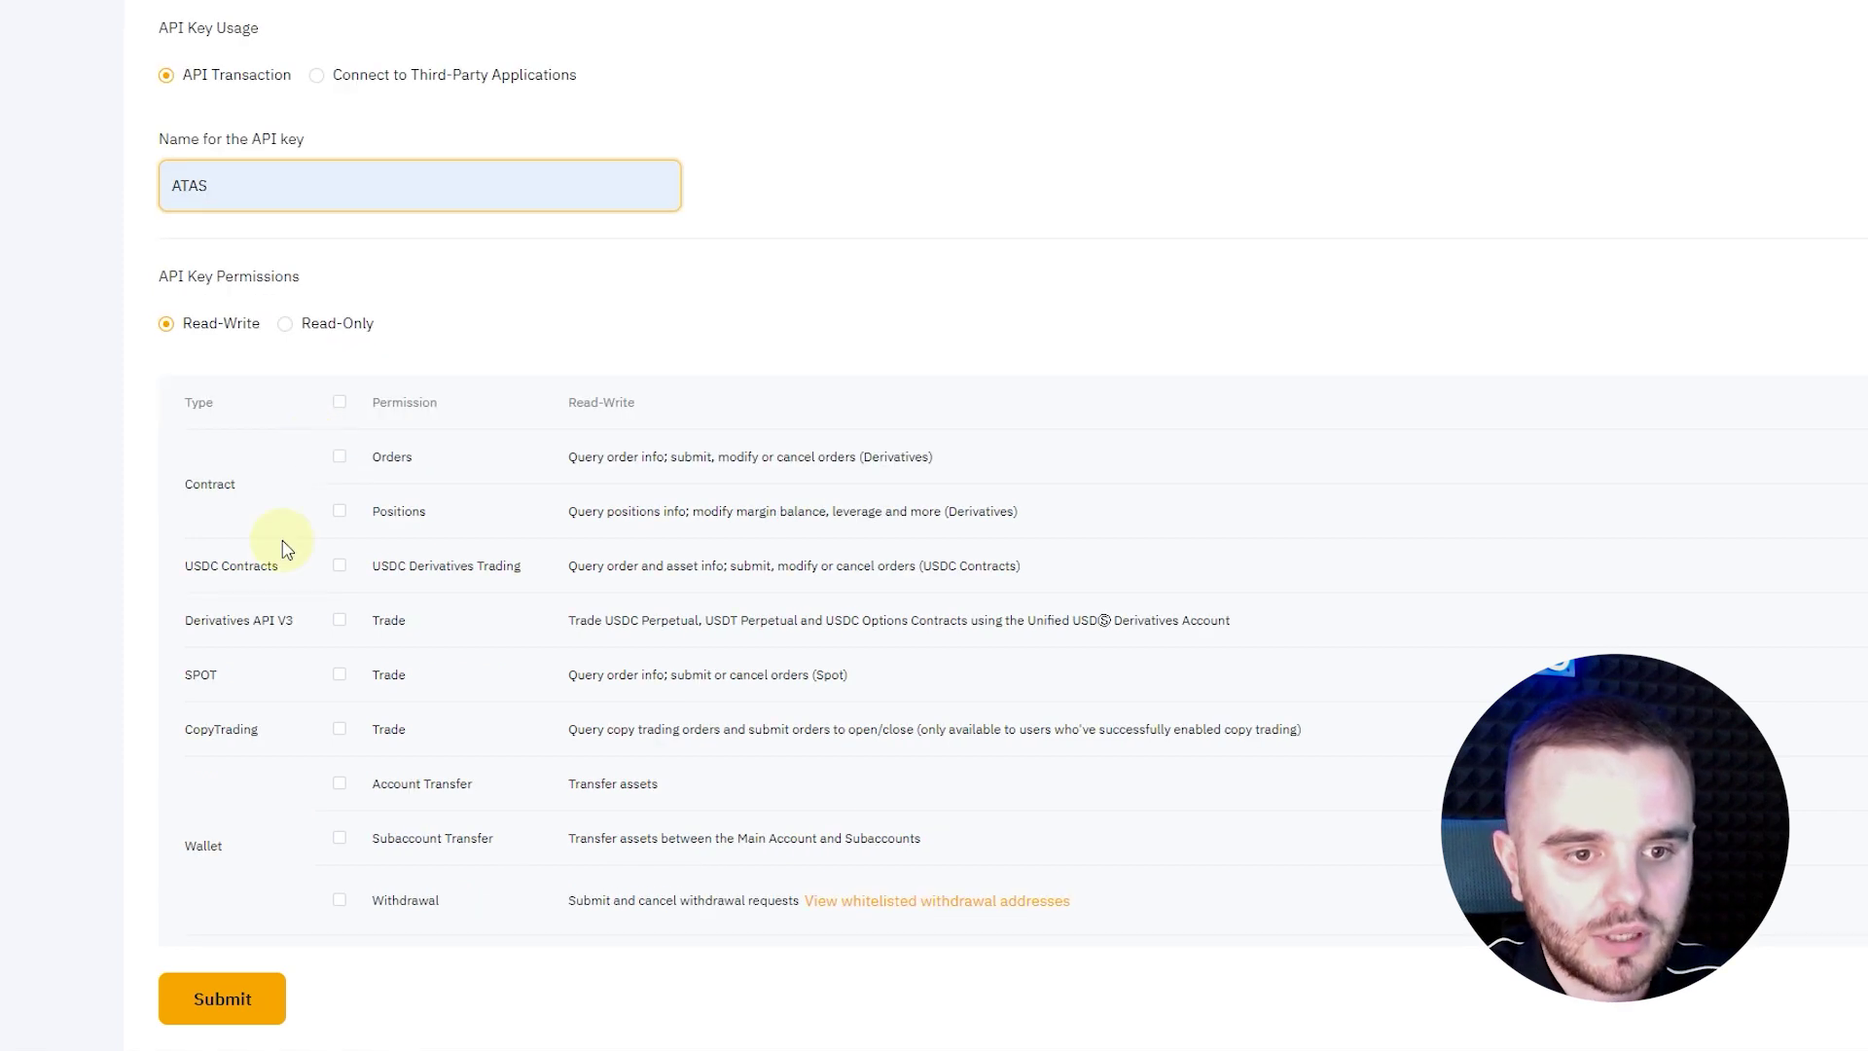
pyautogui.click(344, 625)
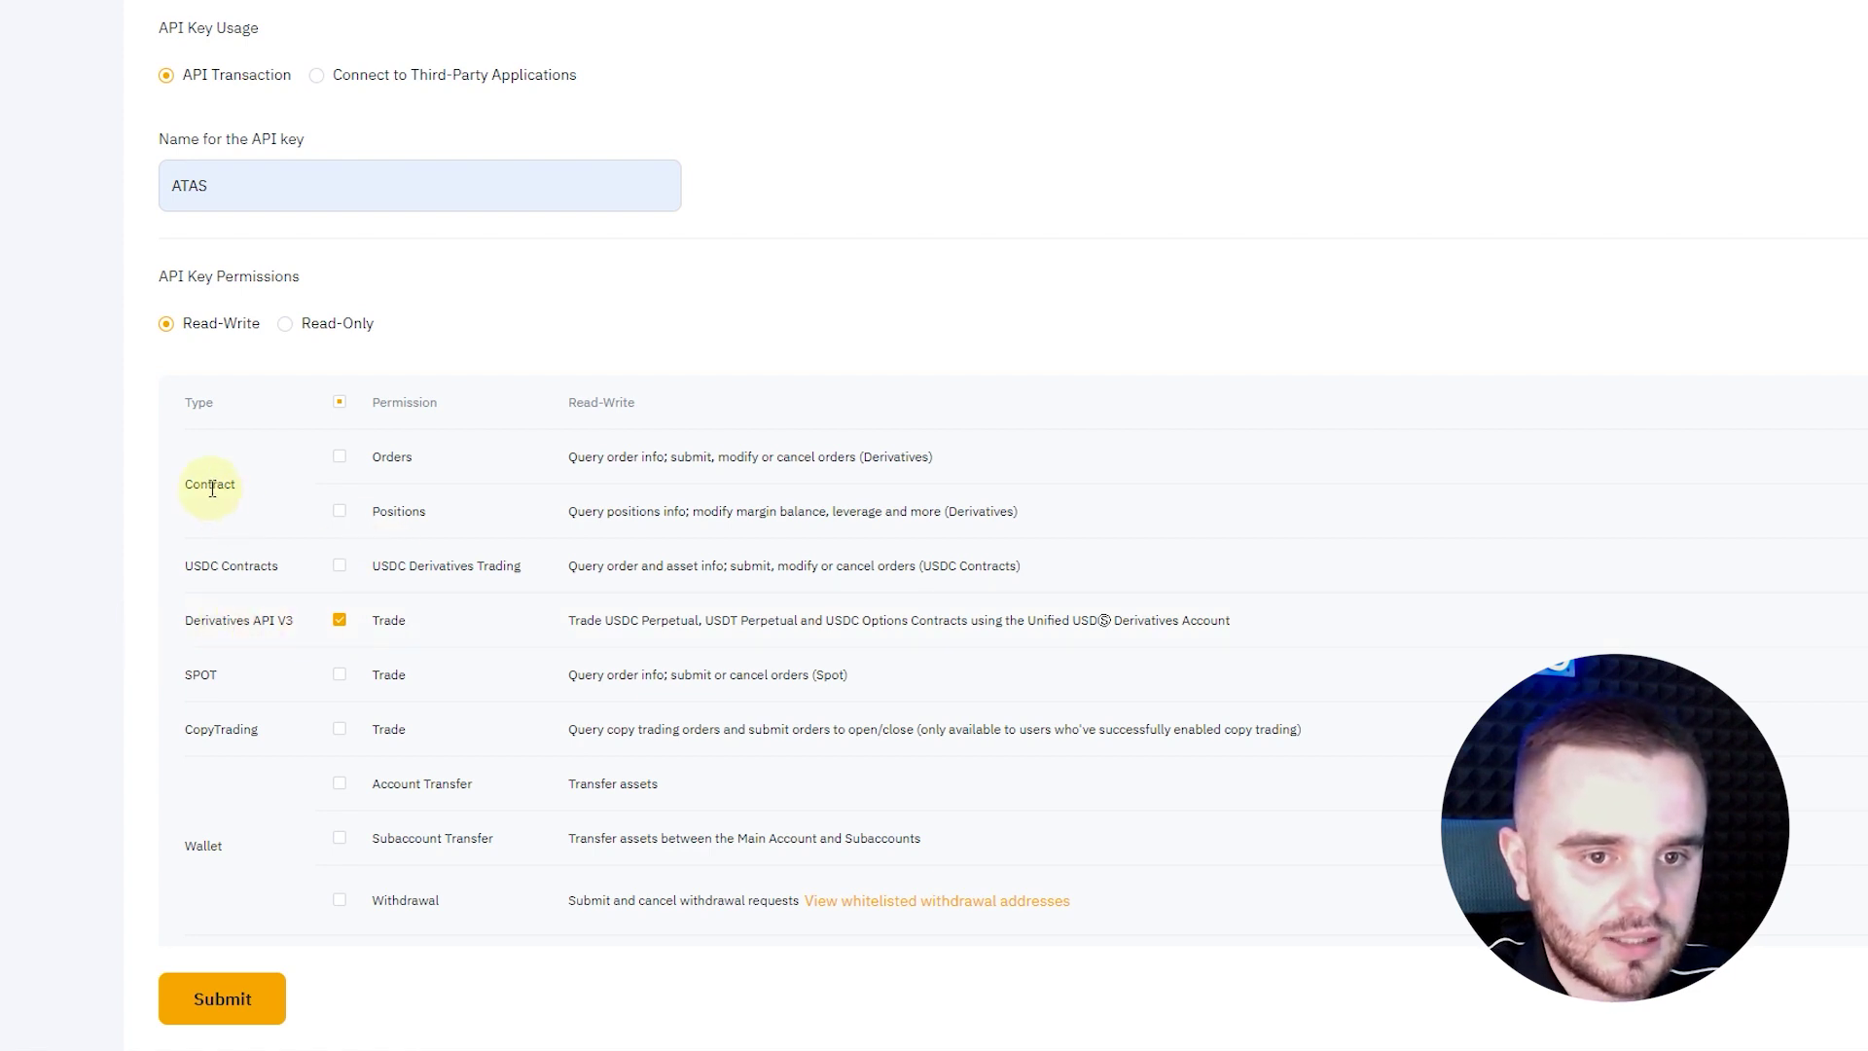
pyautogui.click(343, 514)
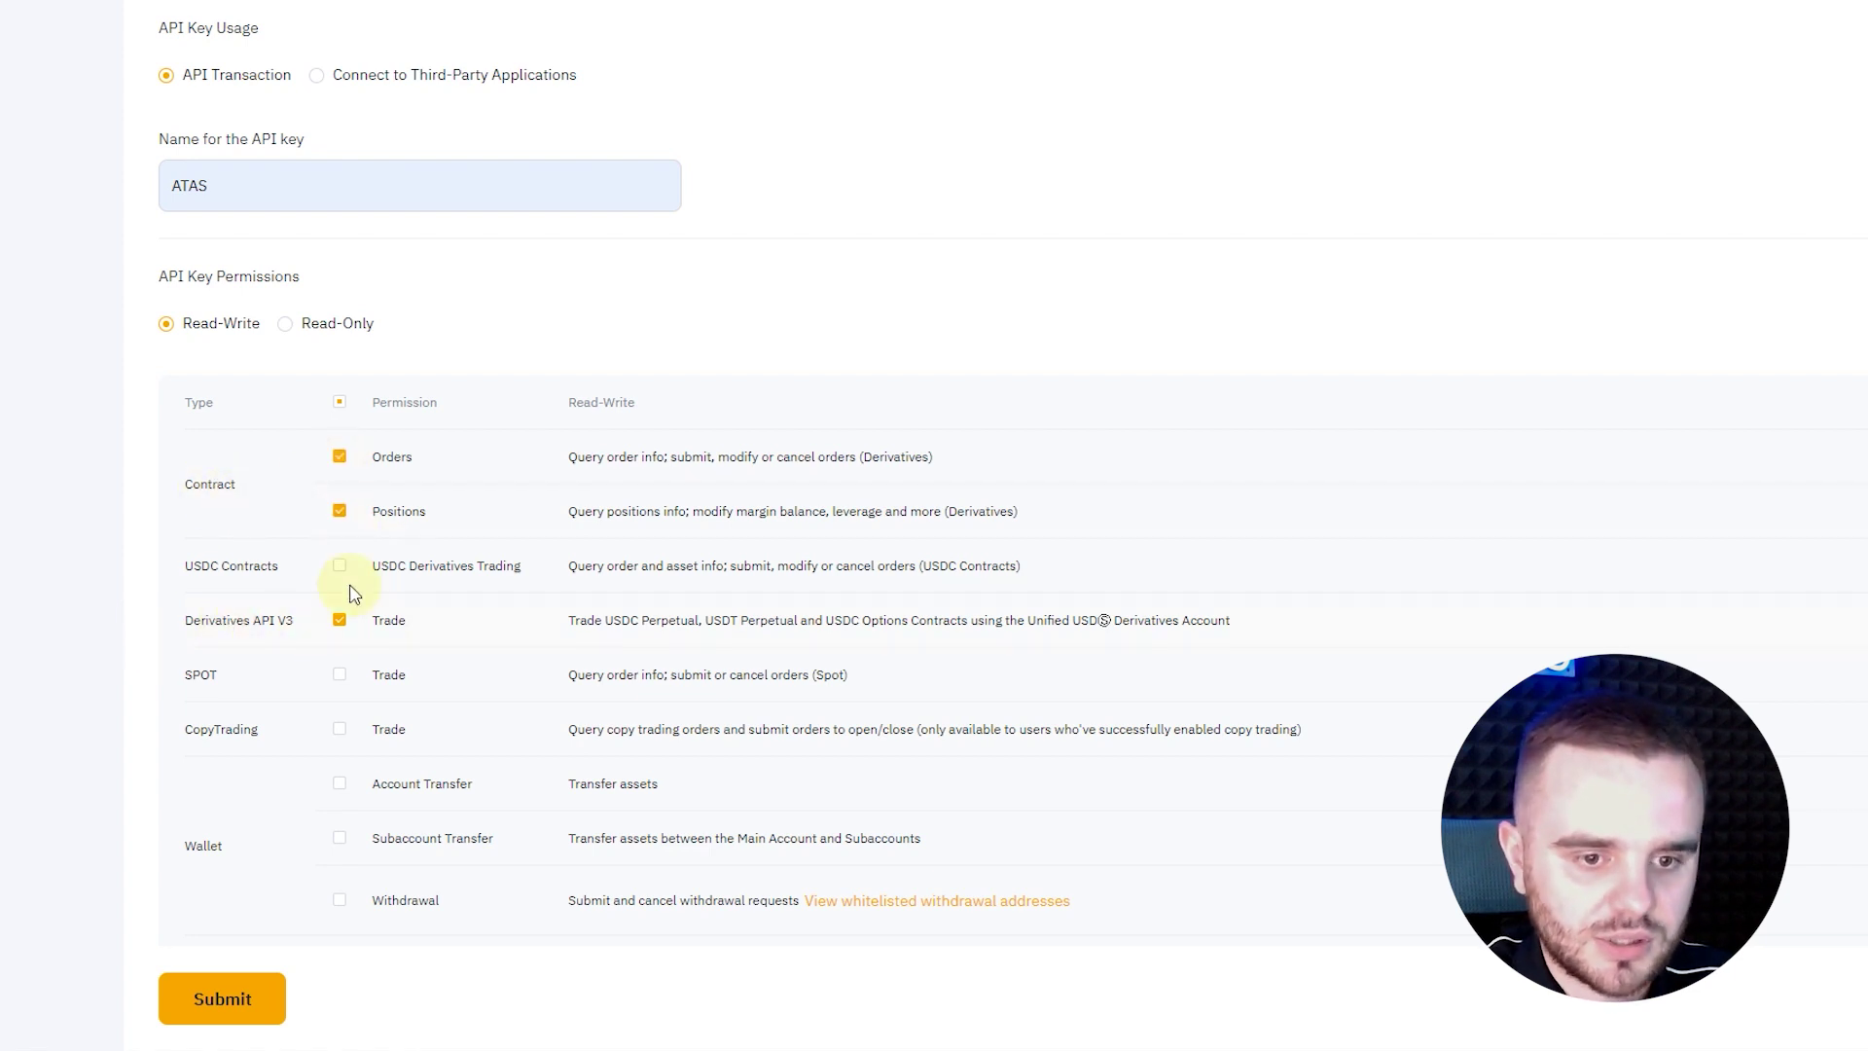
pyautogui.click(219, 997)
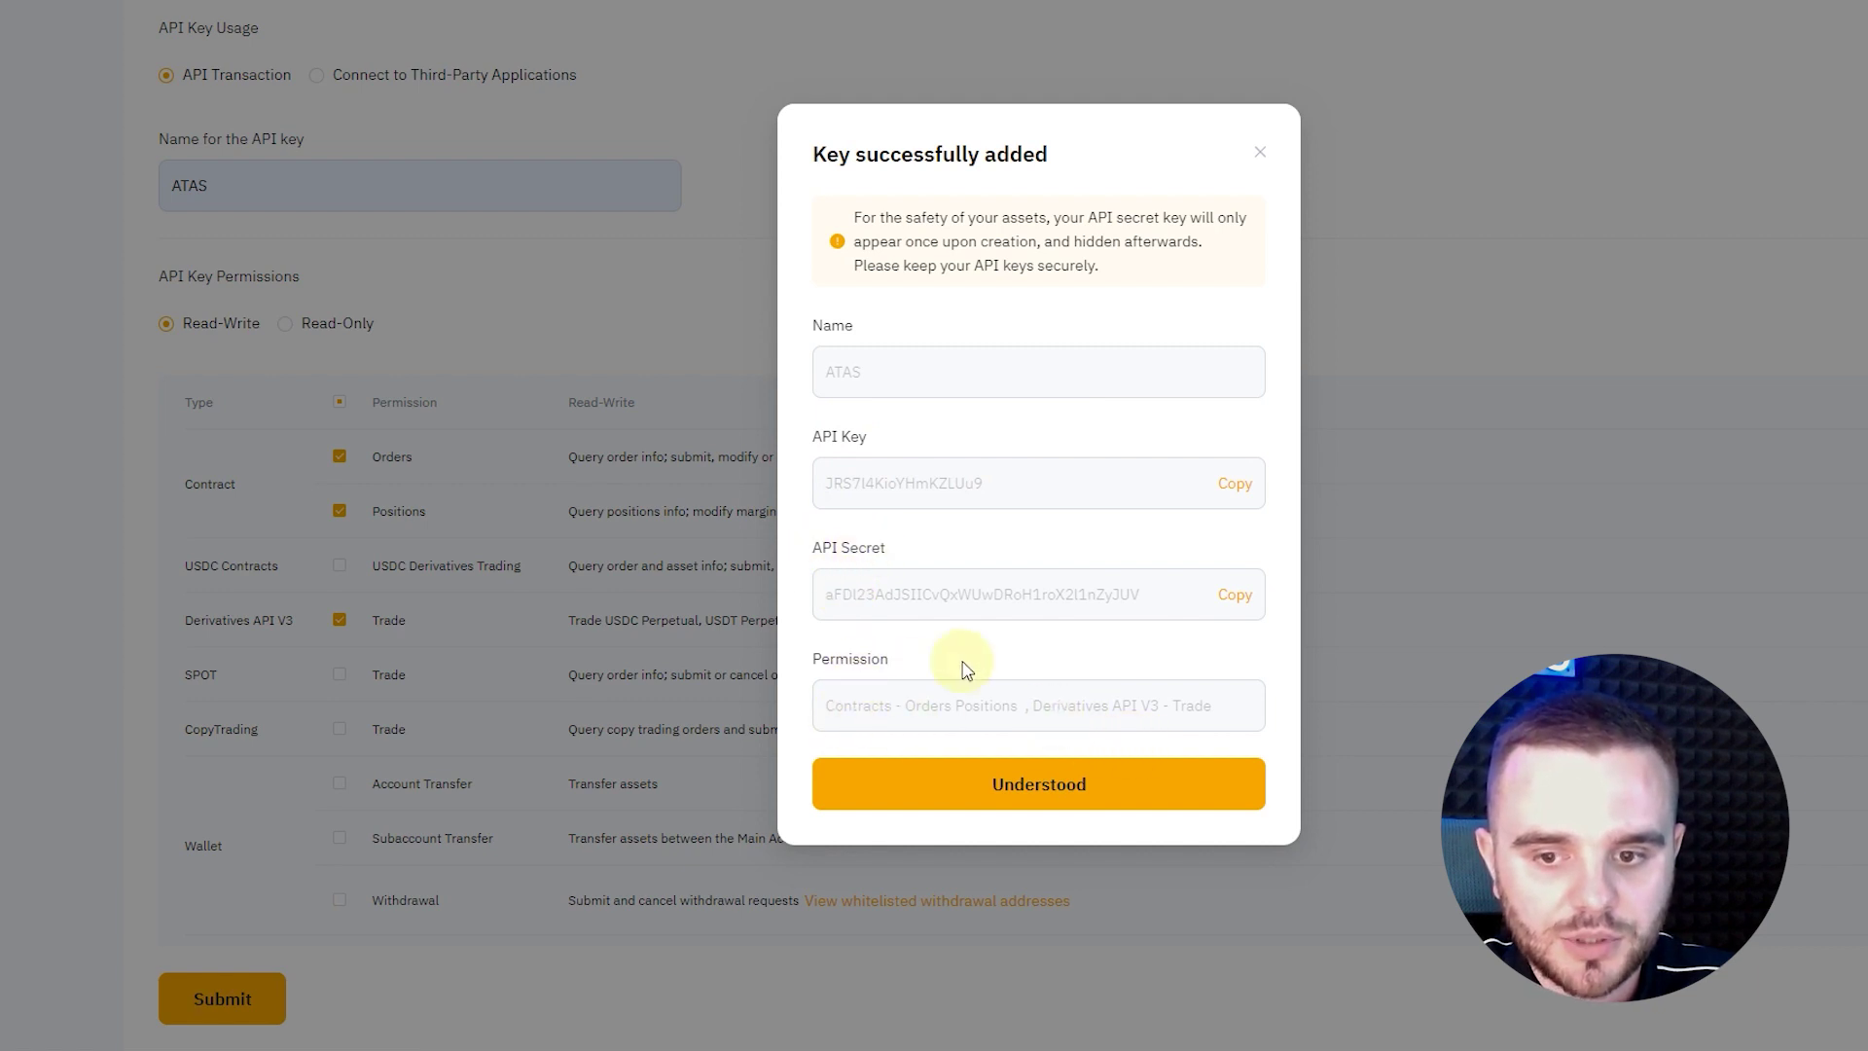
# - Copy the new ATAS API key and bring the ATAS platform to the front
pyautogui.click(1243, 486)
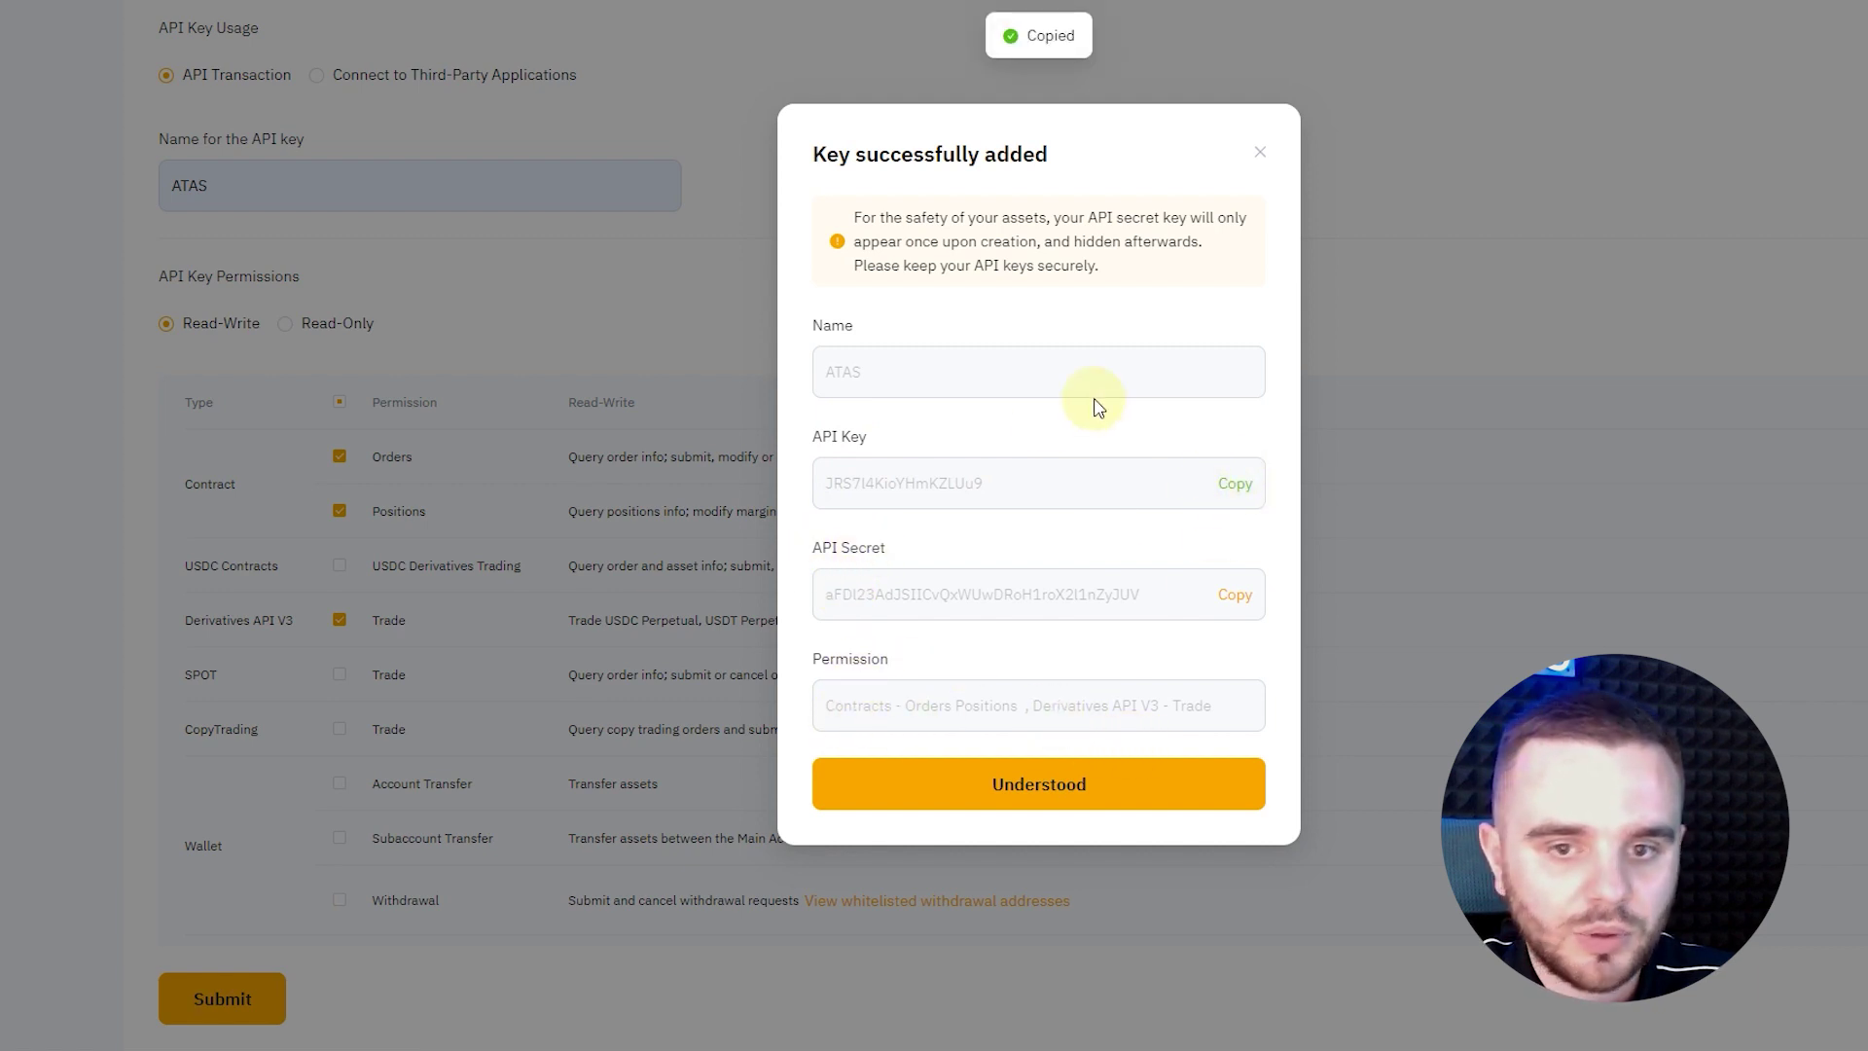
pyautogui.moveTo(617, 1037)
pyautogui.click(490, 978)
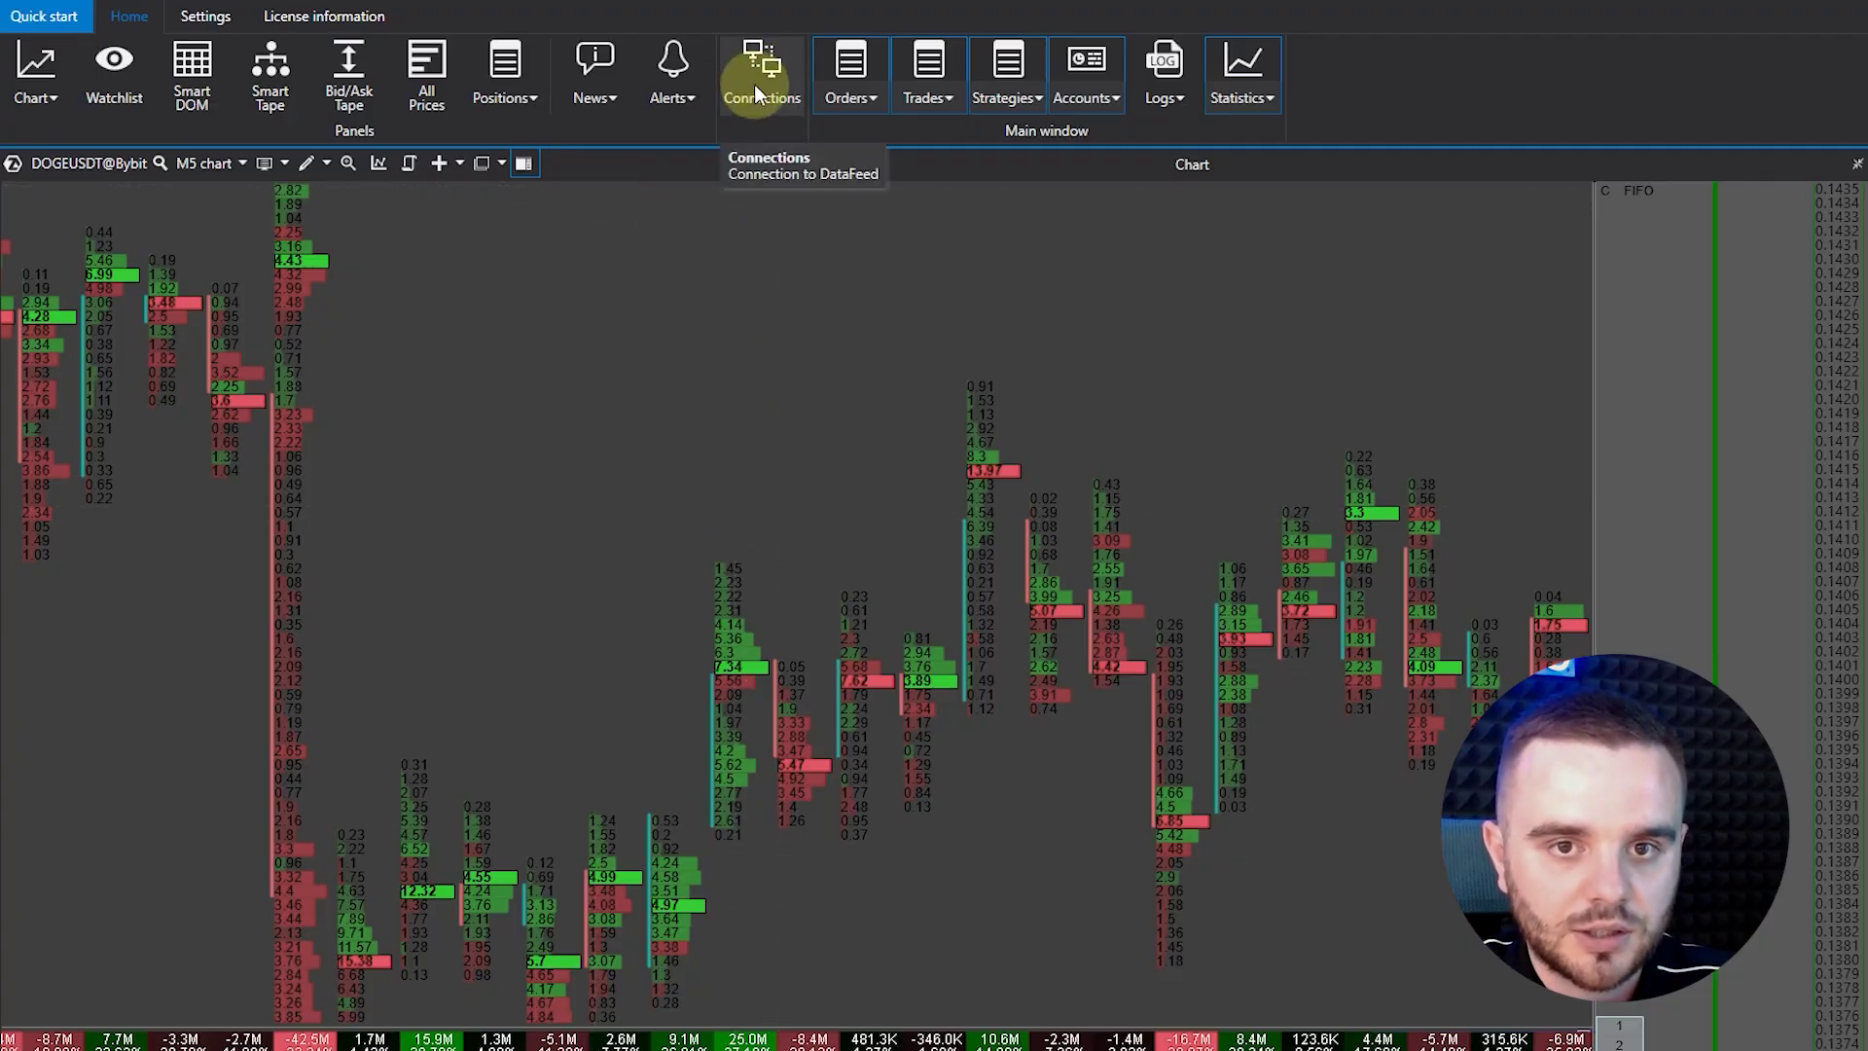
# - Add a new Bybit data connection in ATAS Connections
pyautogui.click(783, 80)
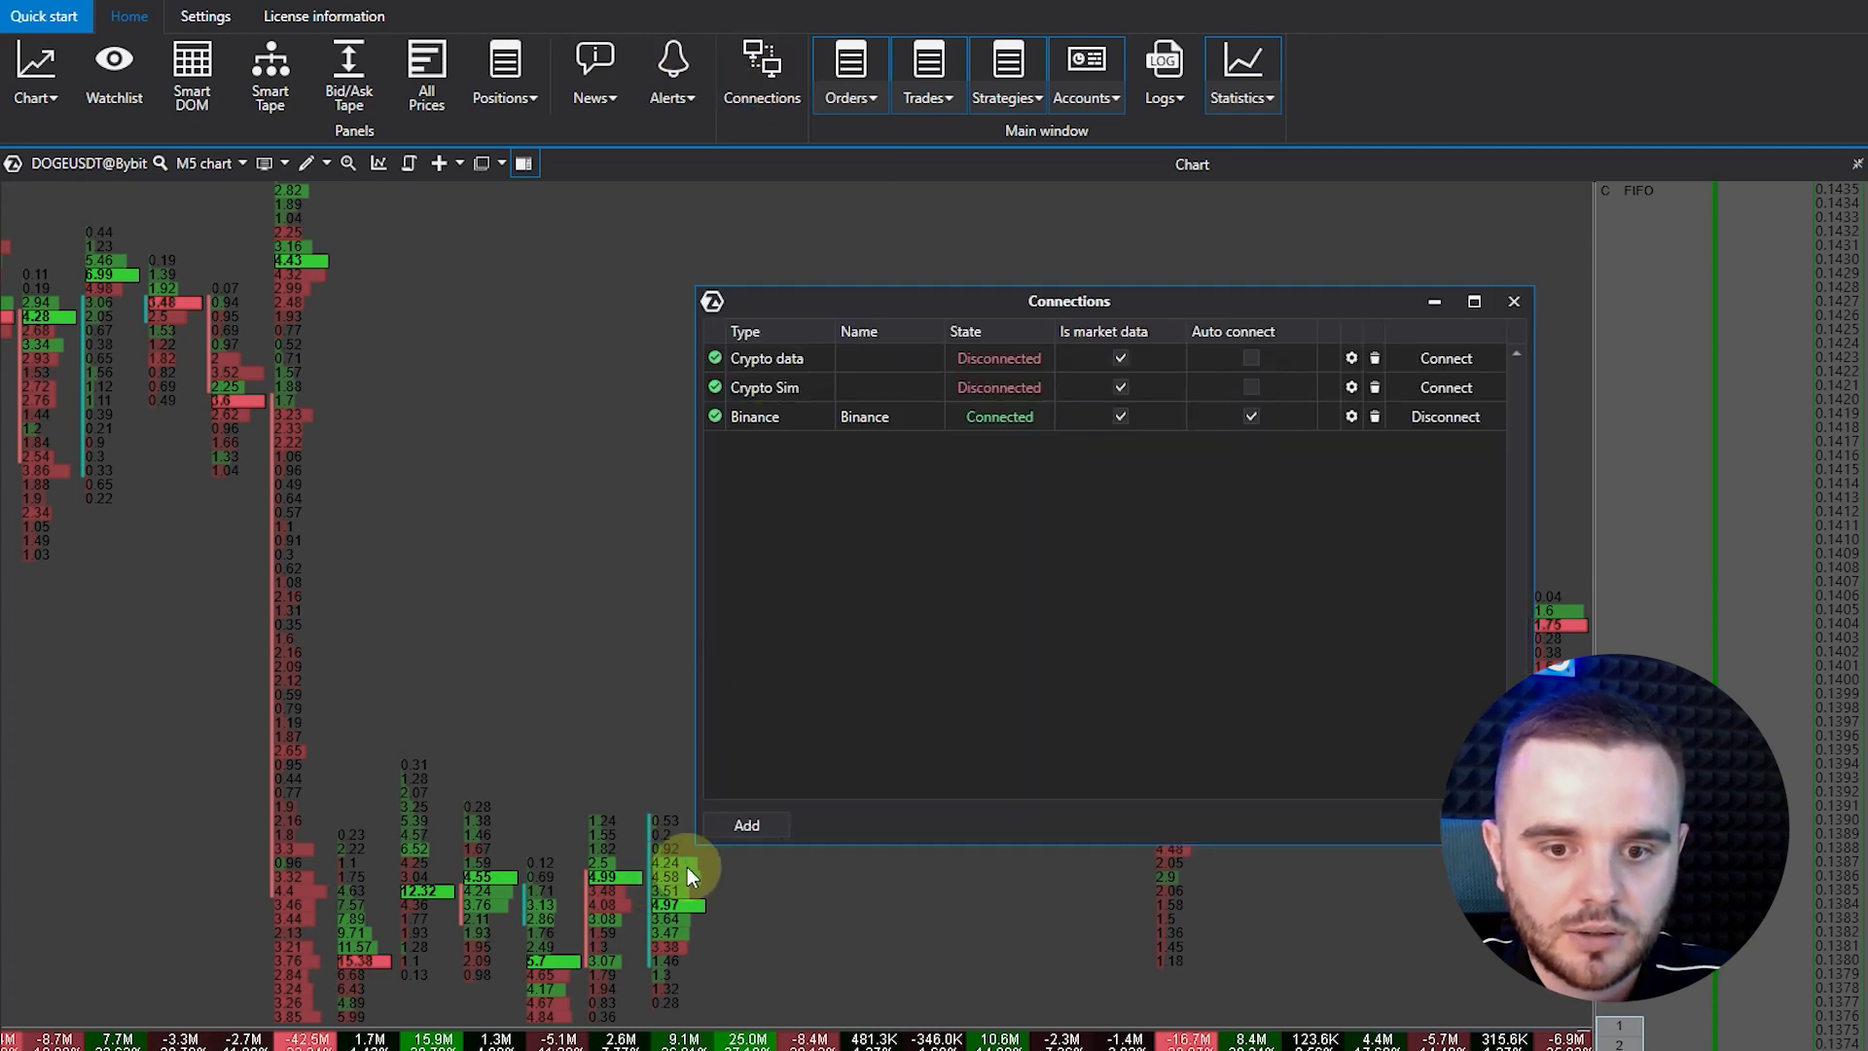
pyautogui.click(746, 826)
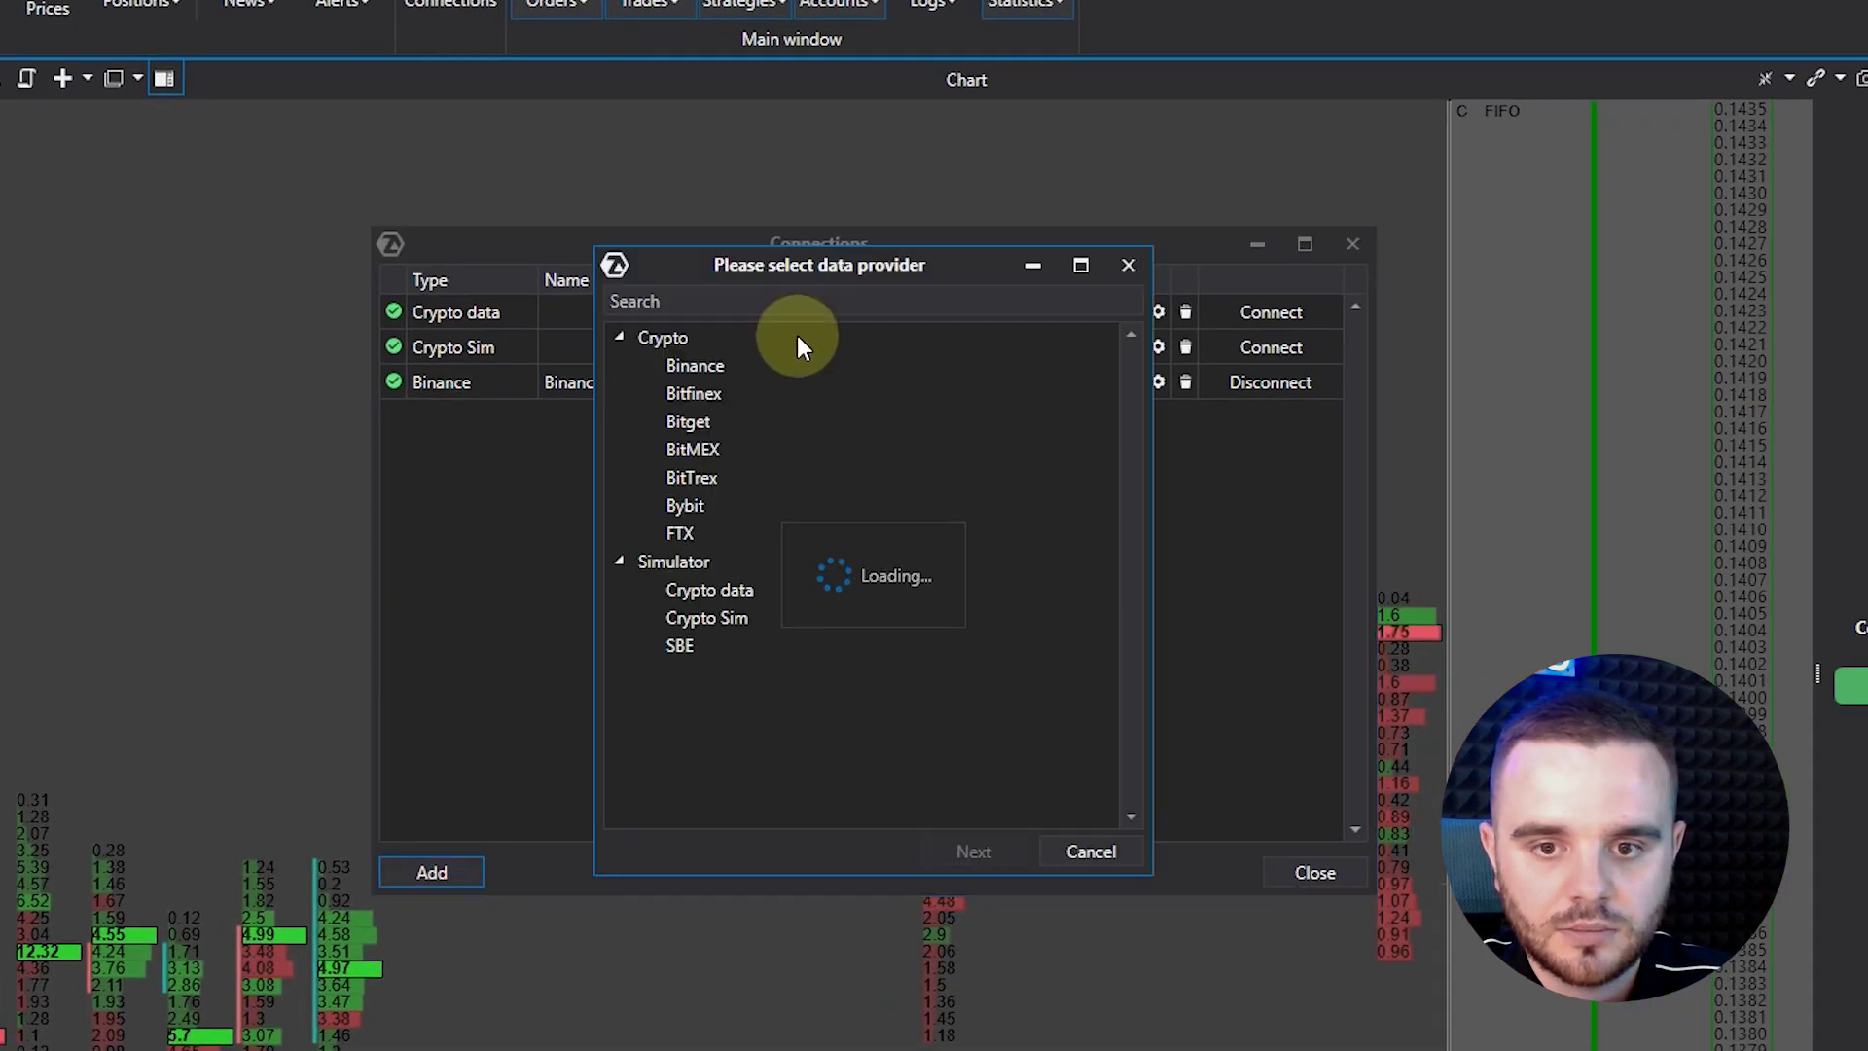
pyautogui.click(694, 505)
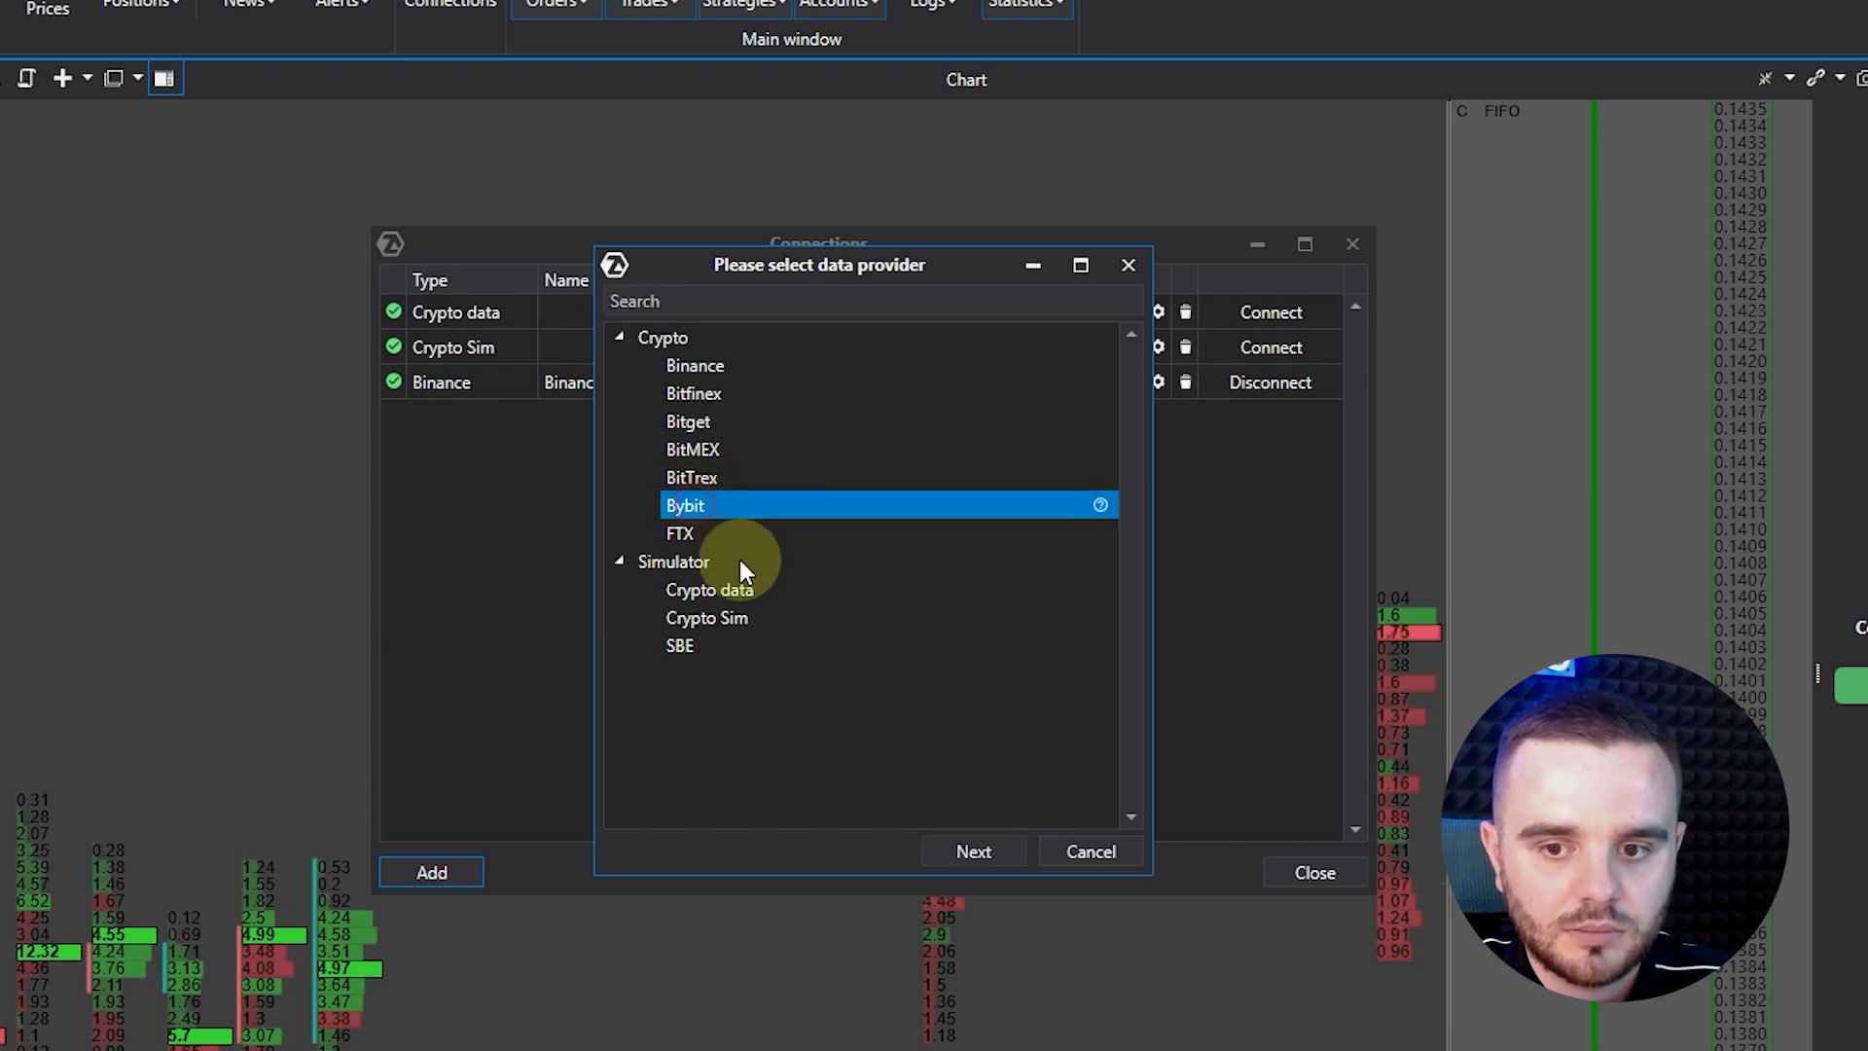
pyautogui.click(969, 851)
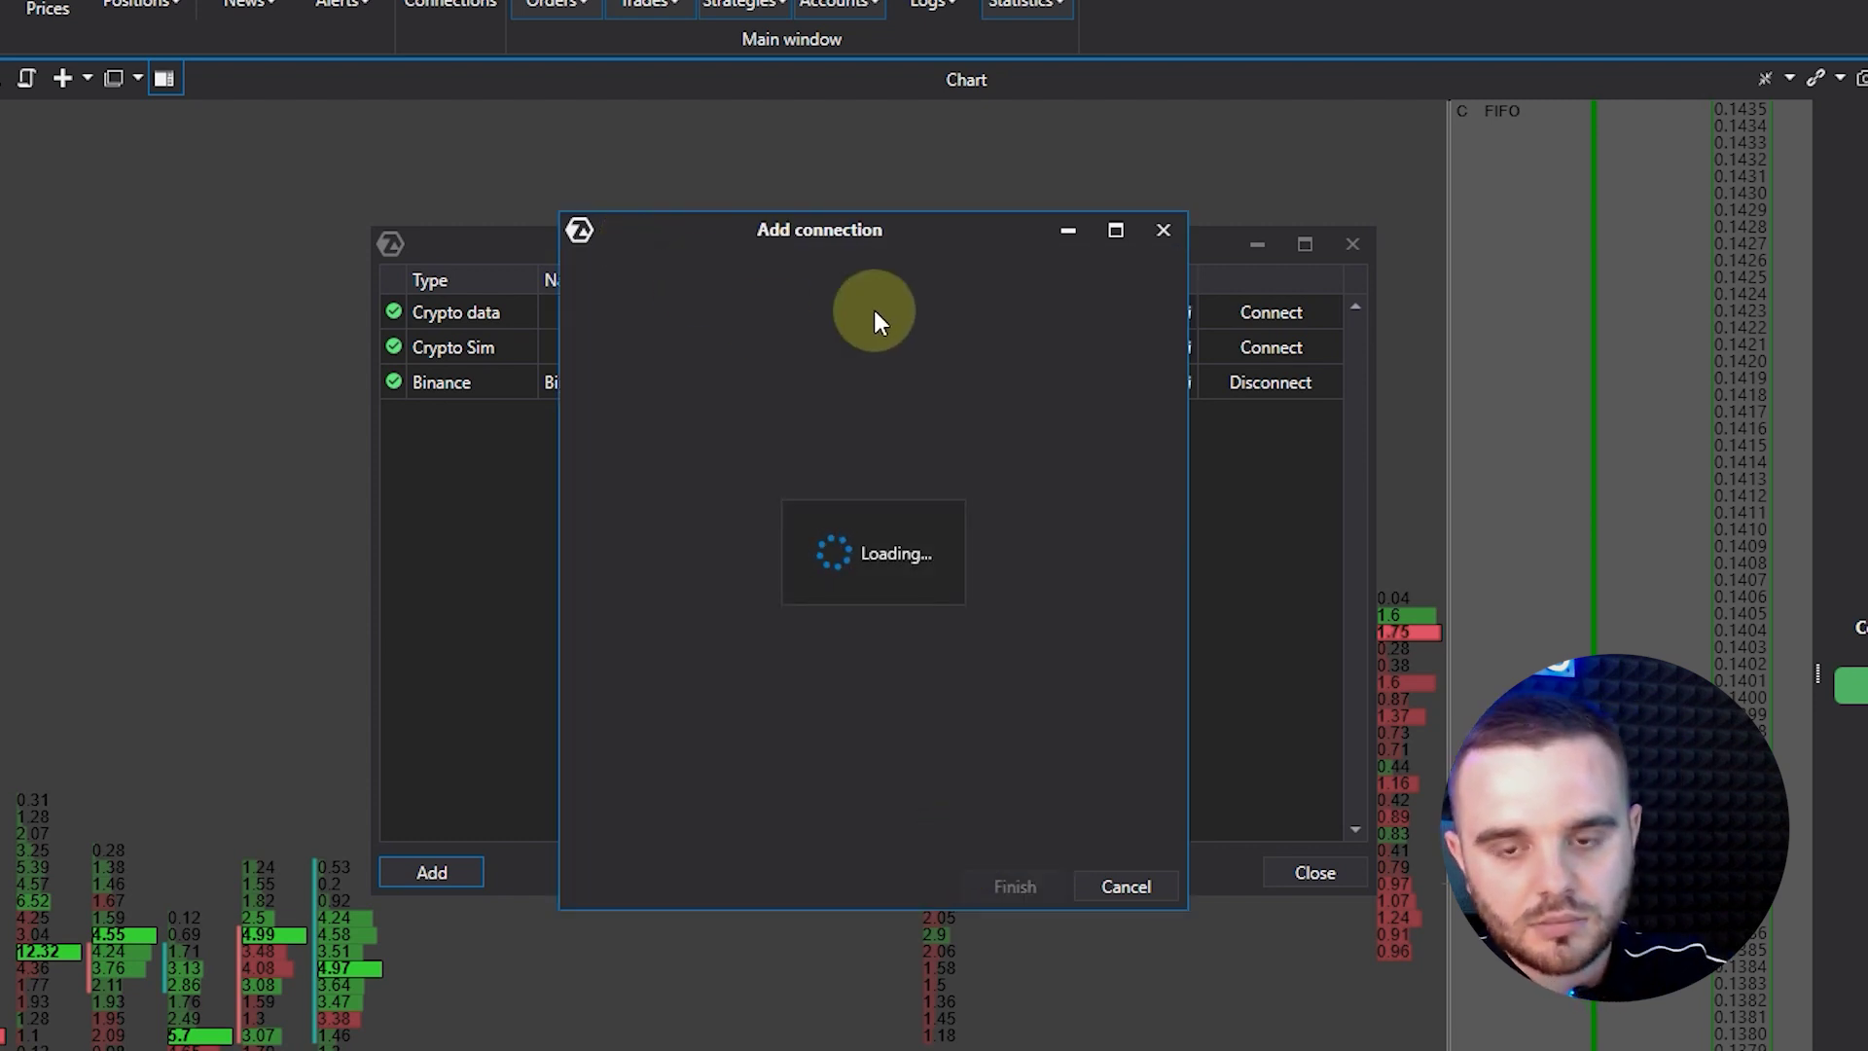
# - Paste the copied Bybit API key and API secret into the connection settings
pyautogui.click(992, 426)
pyautogui.hotkey('ctrl', 'v')
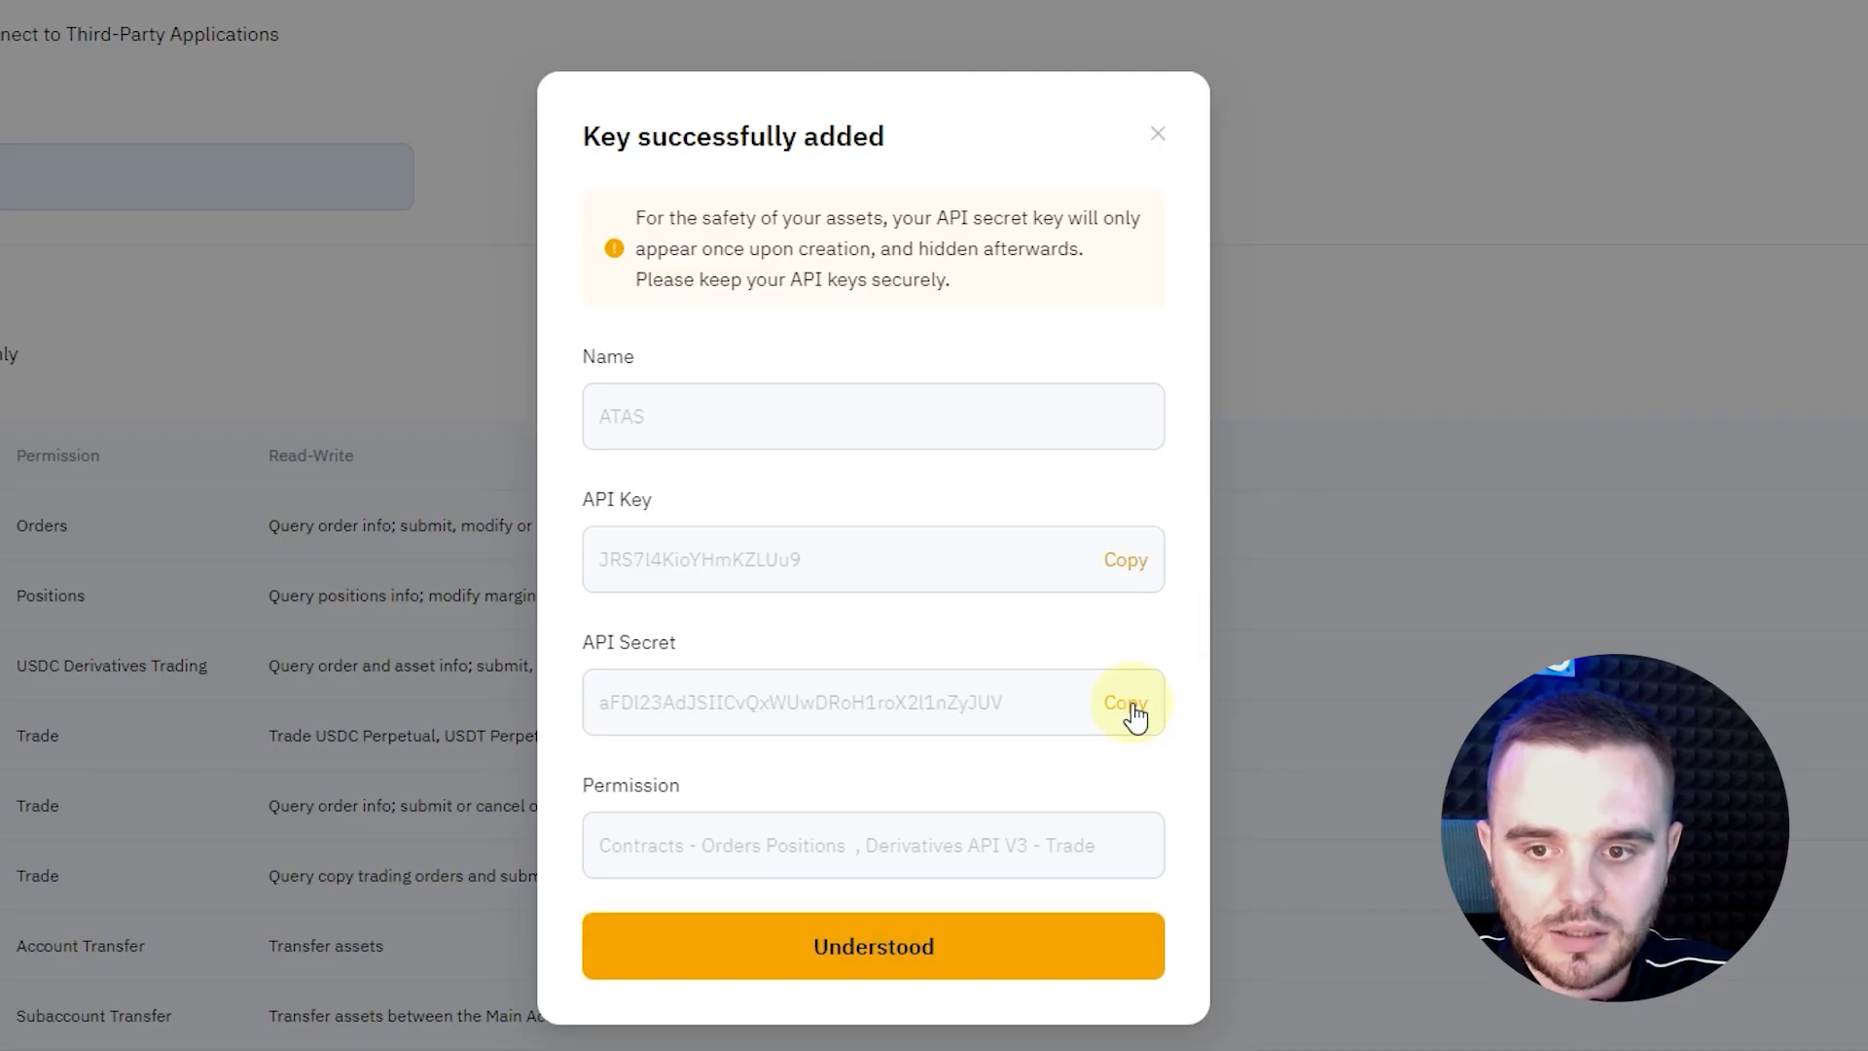
pyautogui.click(1121, 705)
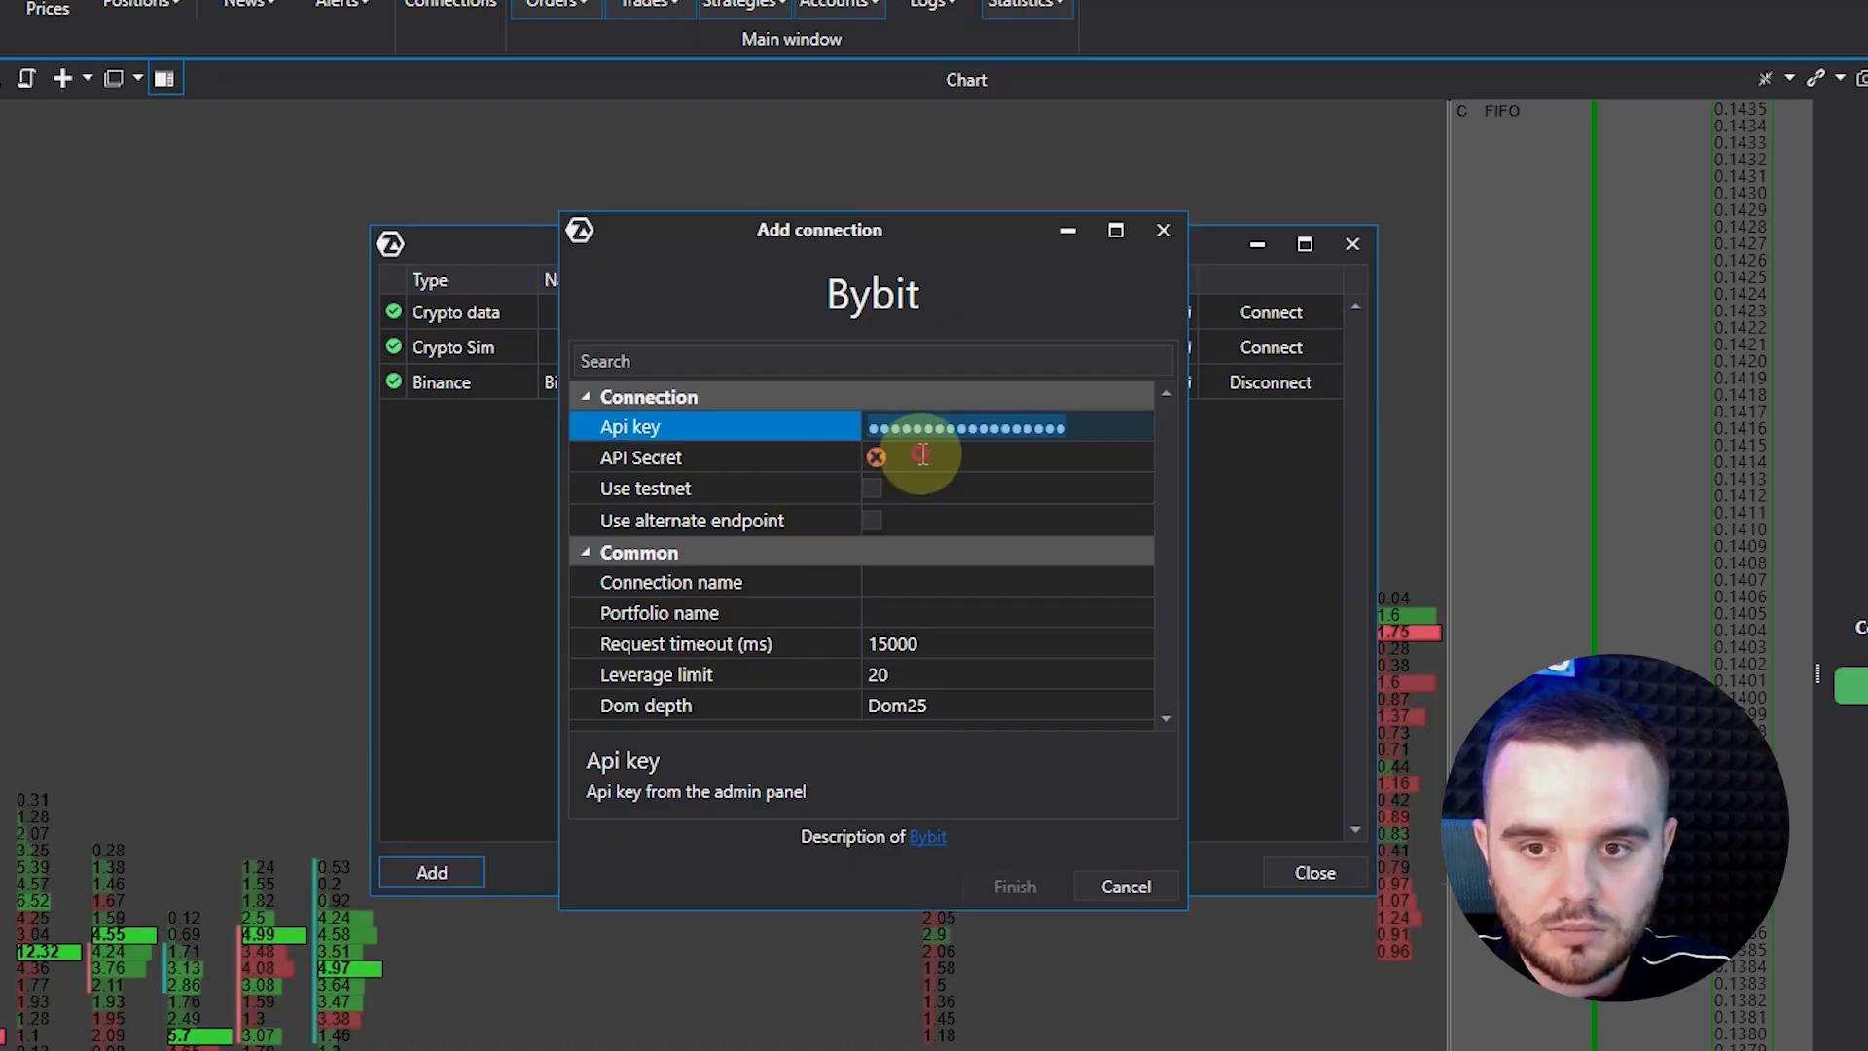
pyautogui.click(922, 454)
pyautogui.hotkey('ctrl', 'v')
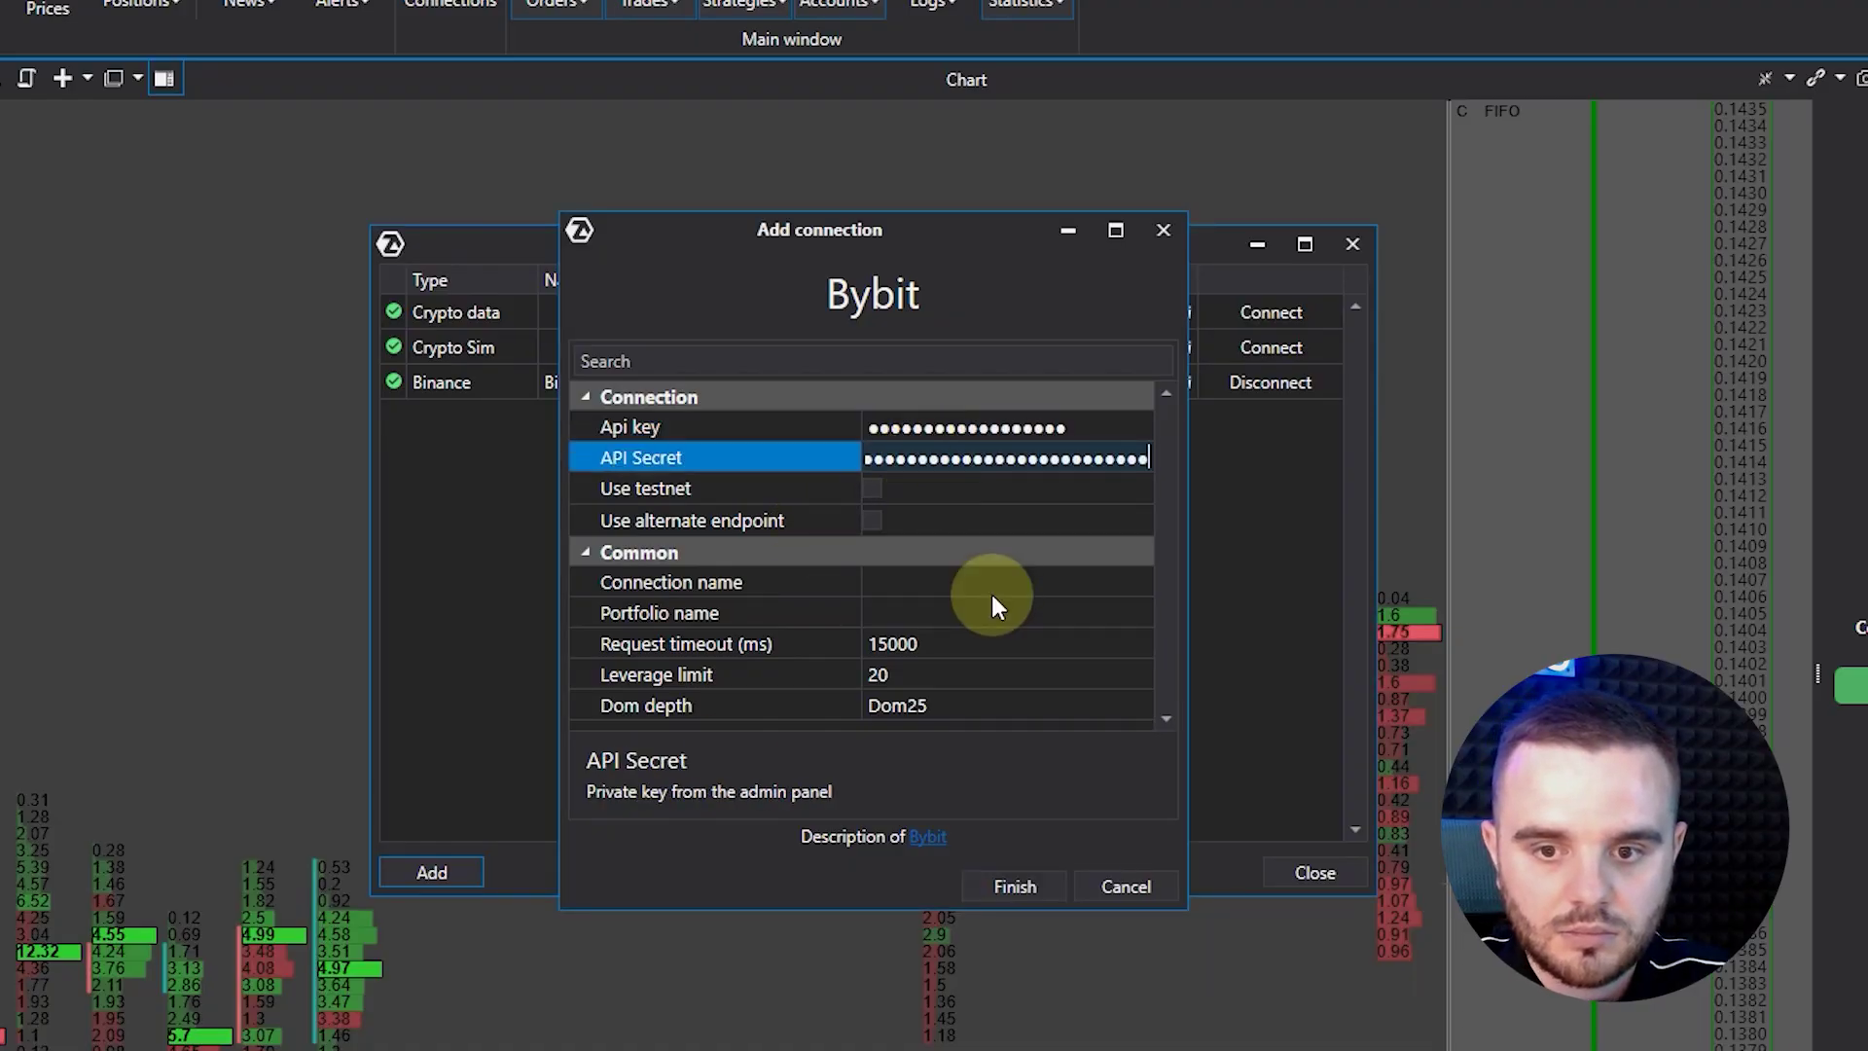
# - Set DOM depth to Dom200 and review the leverage limit of 20 and connection name
pyautogui.click(948, 702)
pyautogui.click(920, 772)
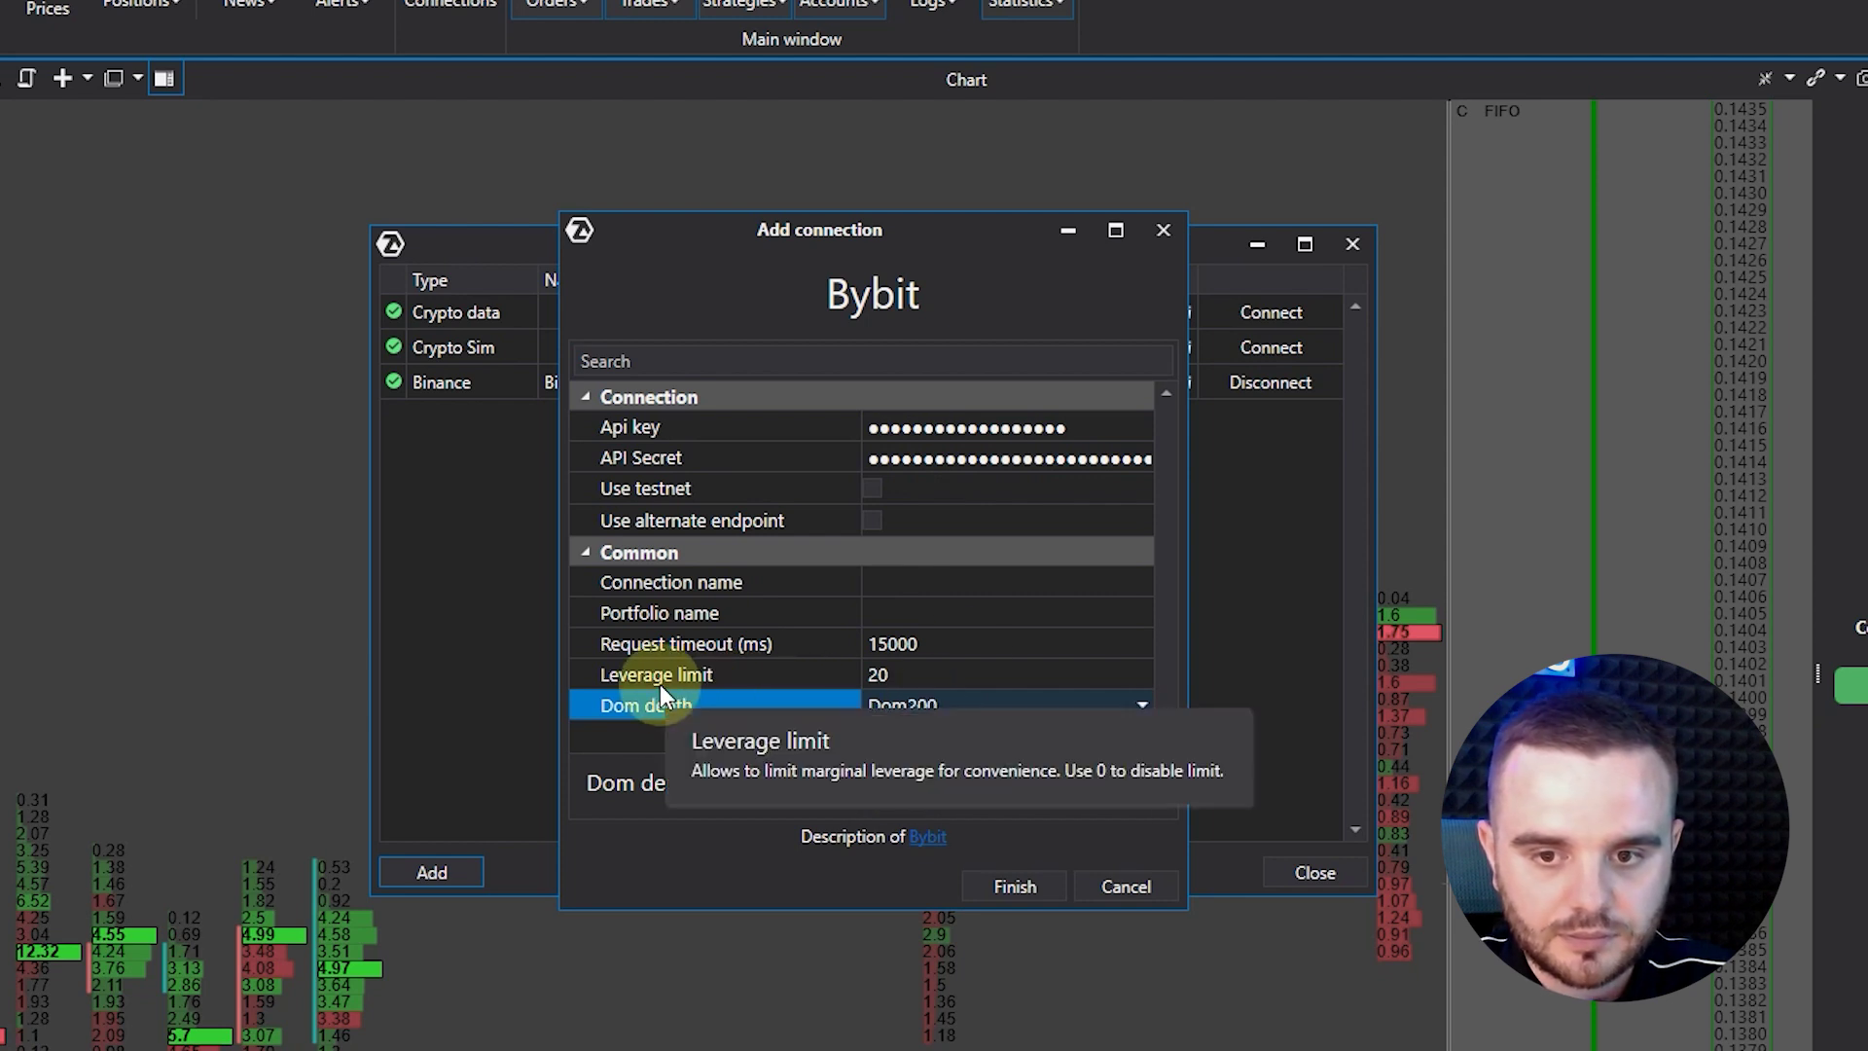
pyautogui.click(928, 675)
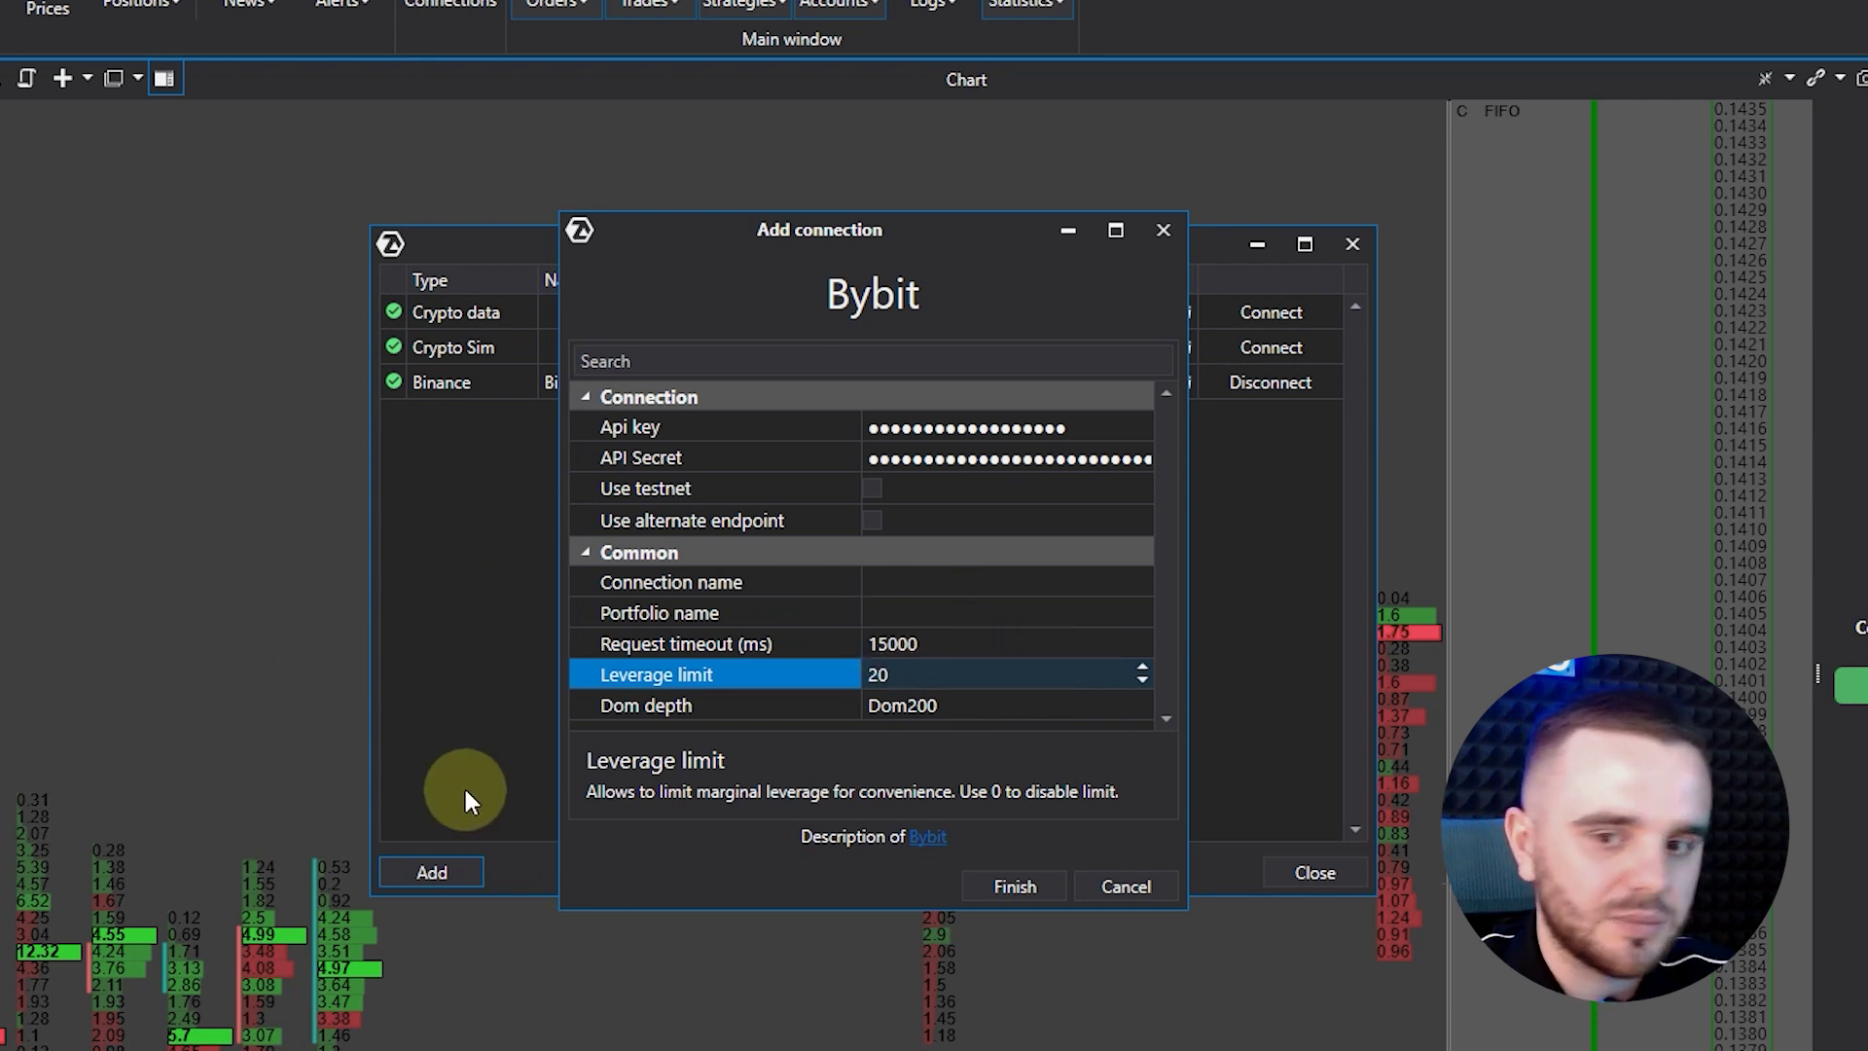
pyautogui.click(997, 587)
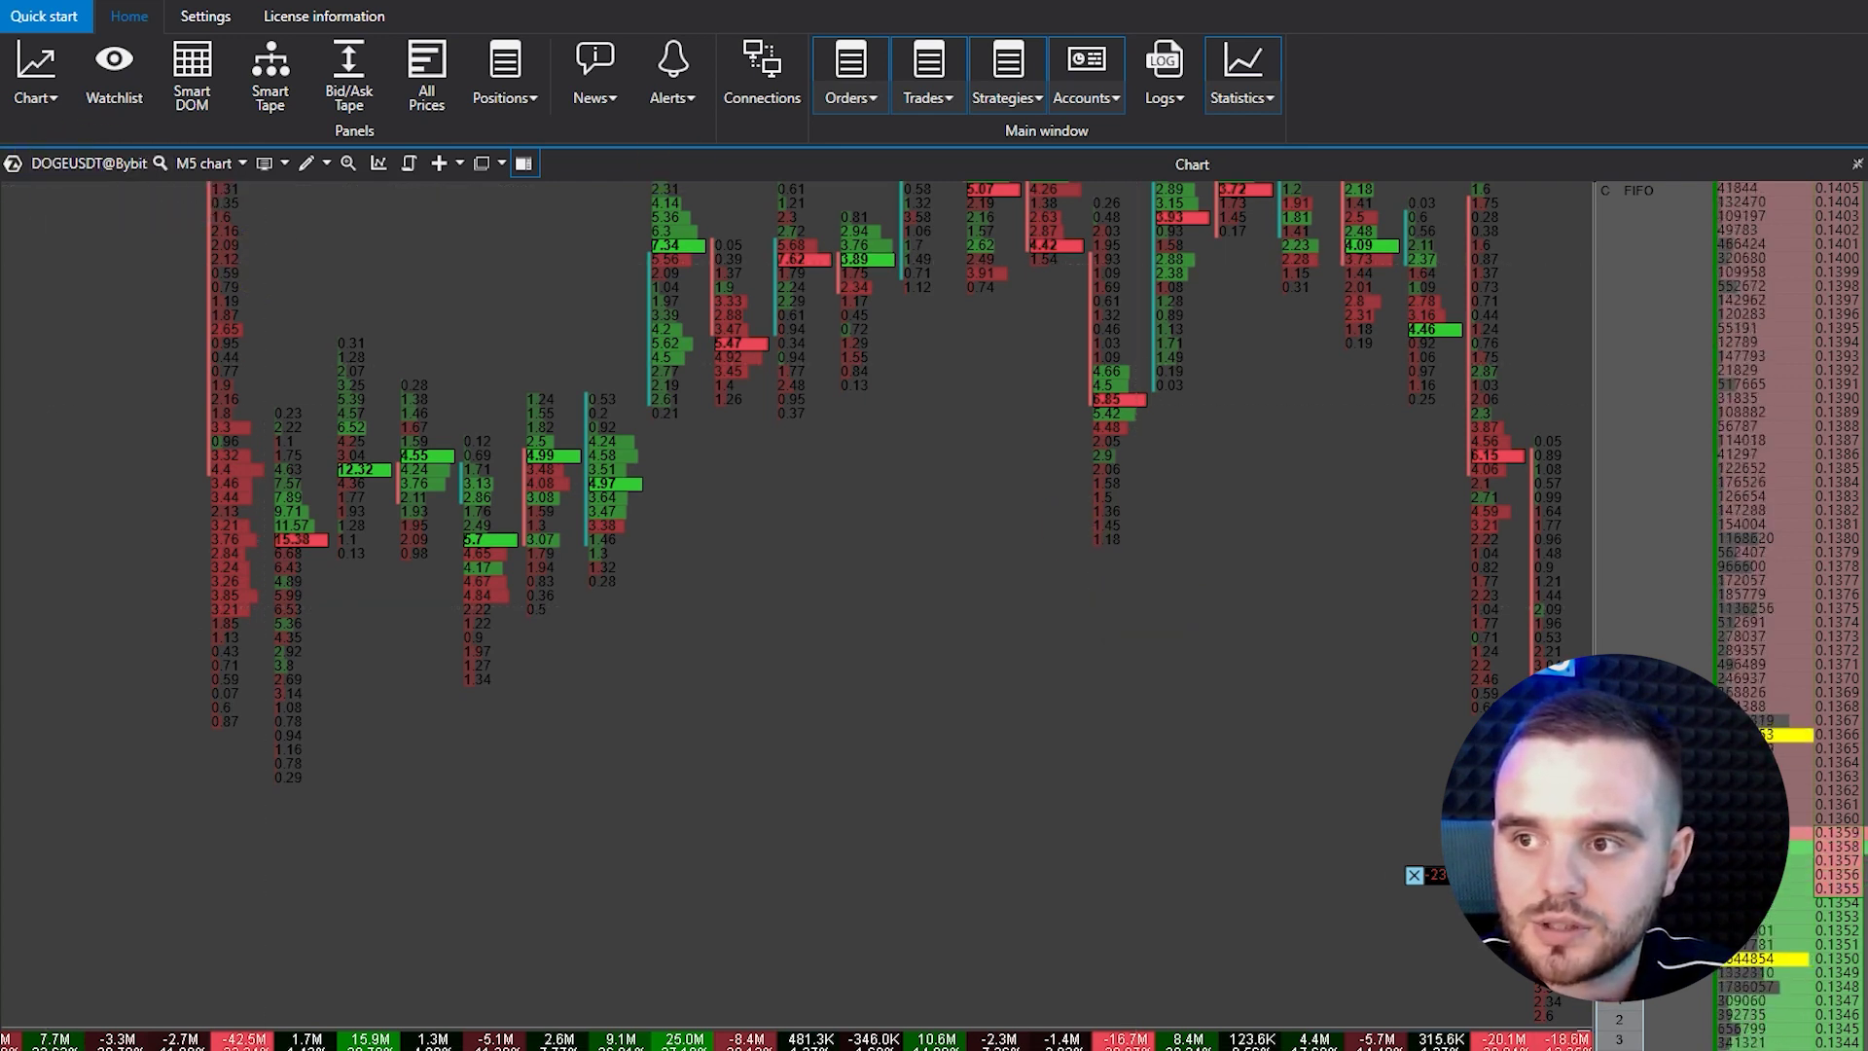
# - Open the drawing tools panel on the DOGEUSDT@Bybit M5 chart
pyautogui.click(80, 430)
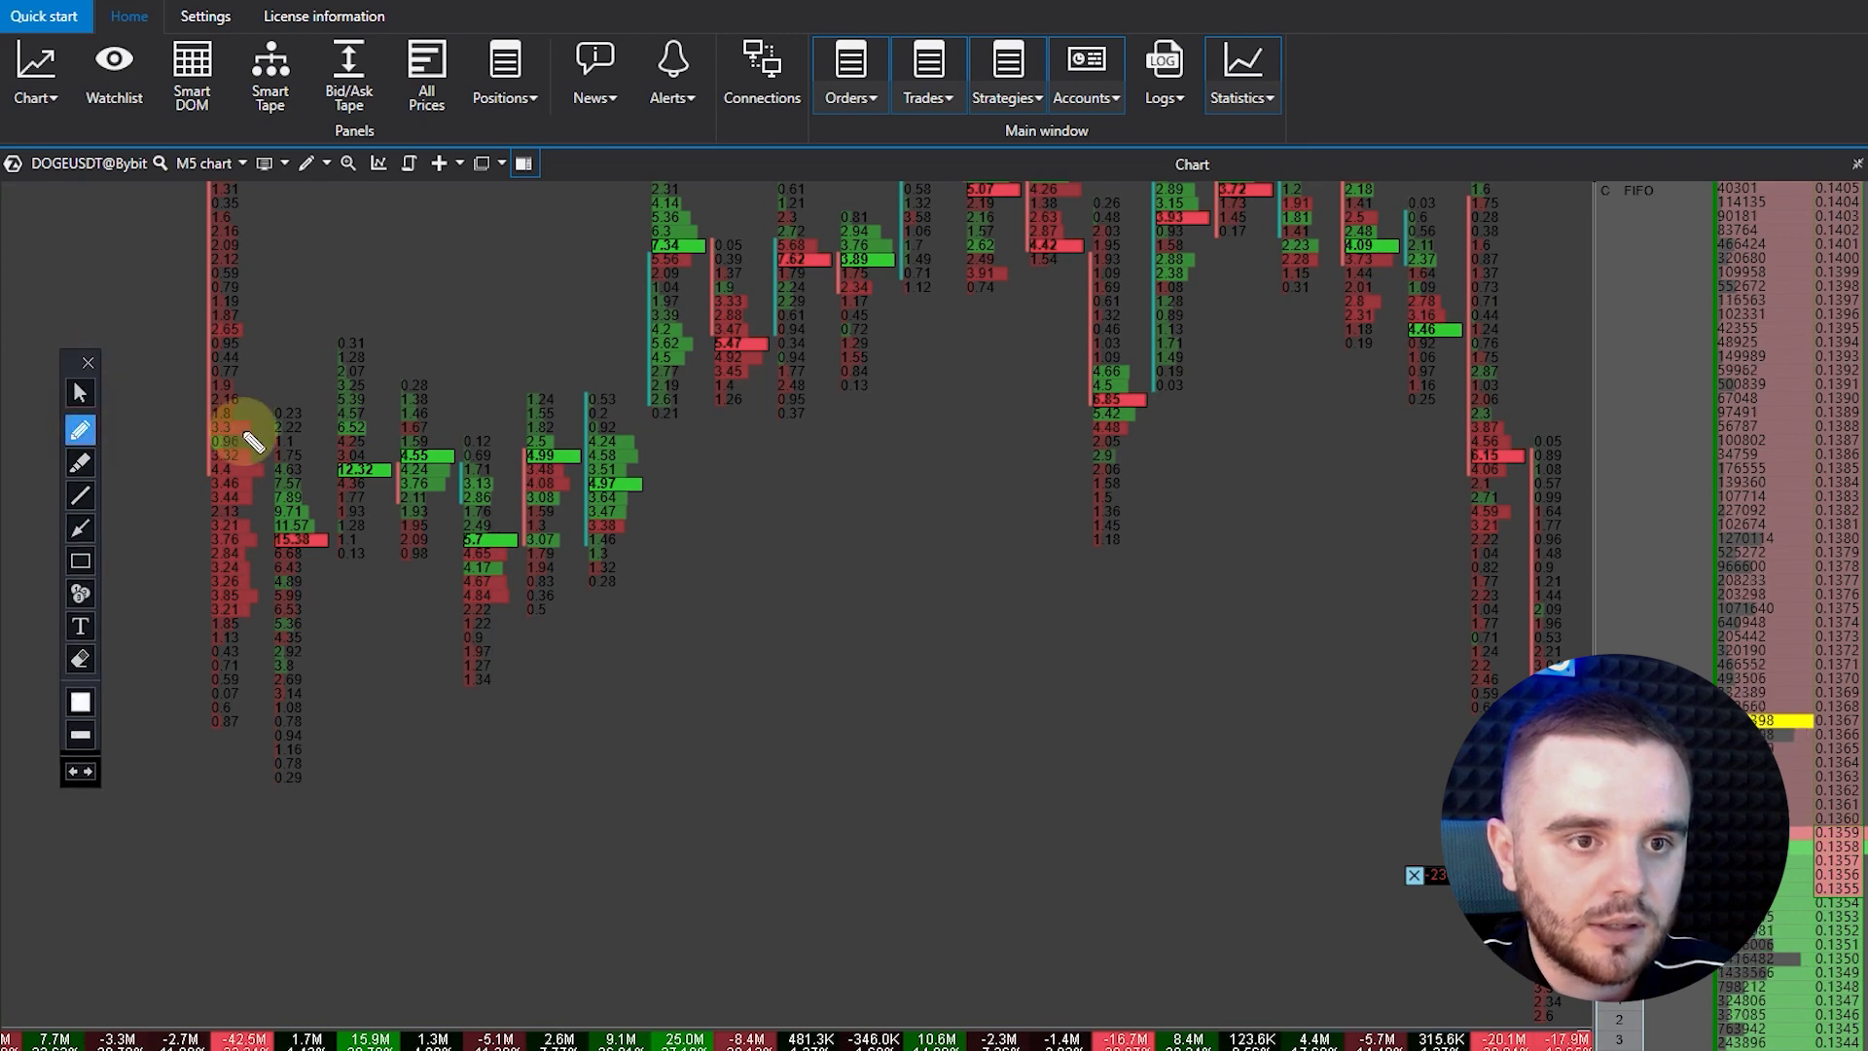
# - Switch the chart from DOGEUSDT@Bybit to BTCUSDT@Bybit by searching 'btcusdt' in All instruments
pyautogui.moveTo(212, 399); pyautogui.dragTo(96, 199)
pyautogui.press('Escape')
pyautogui.click(64, 158)
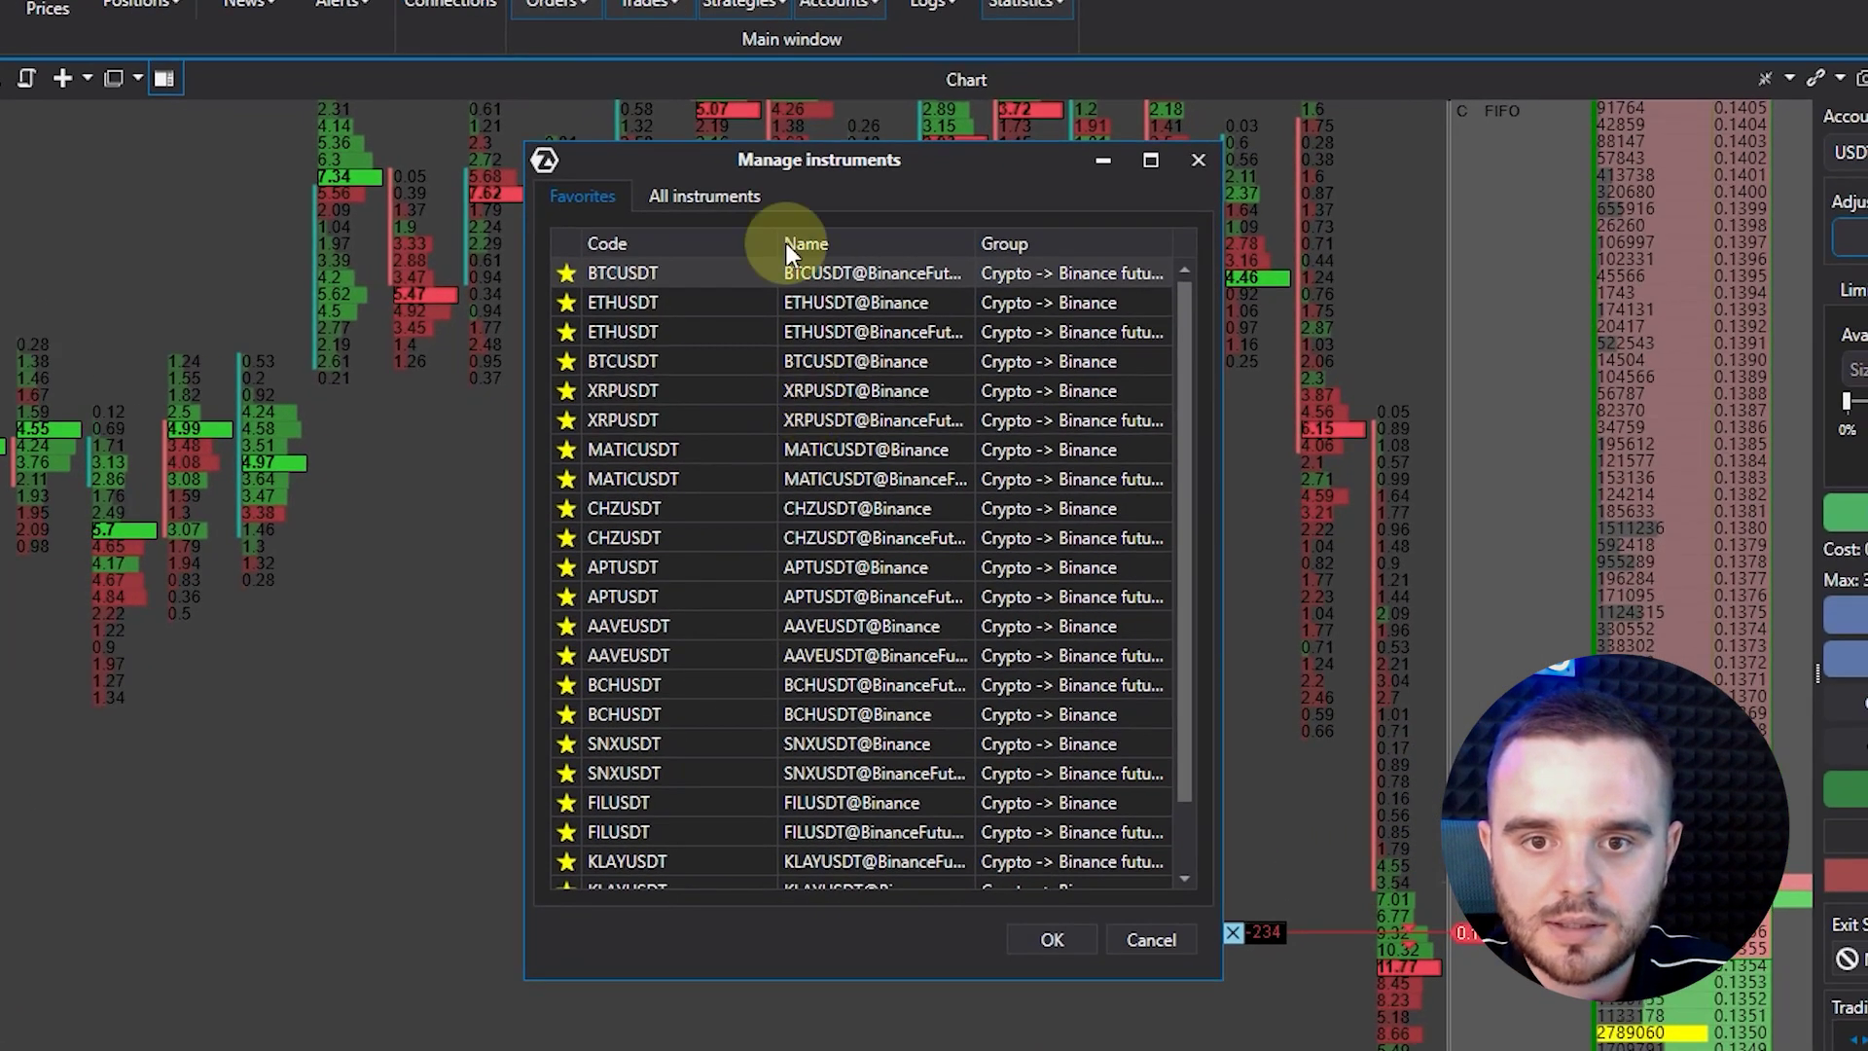
pyautogui.click(682, 199)
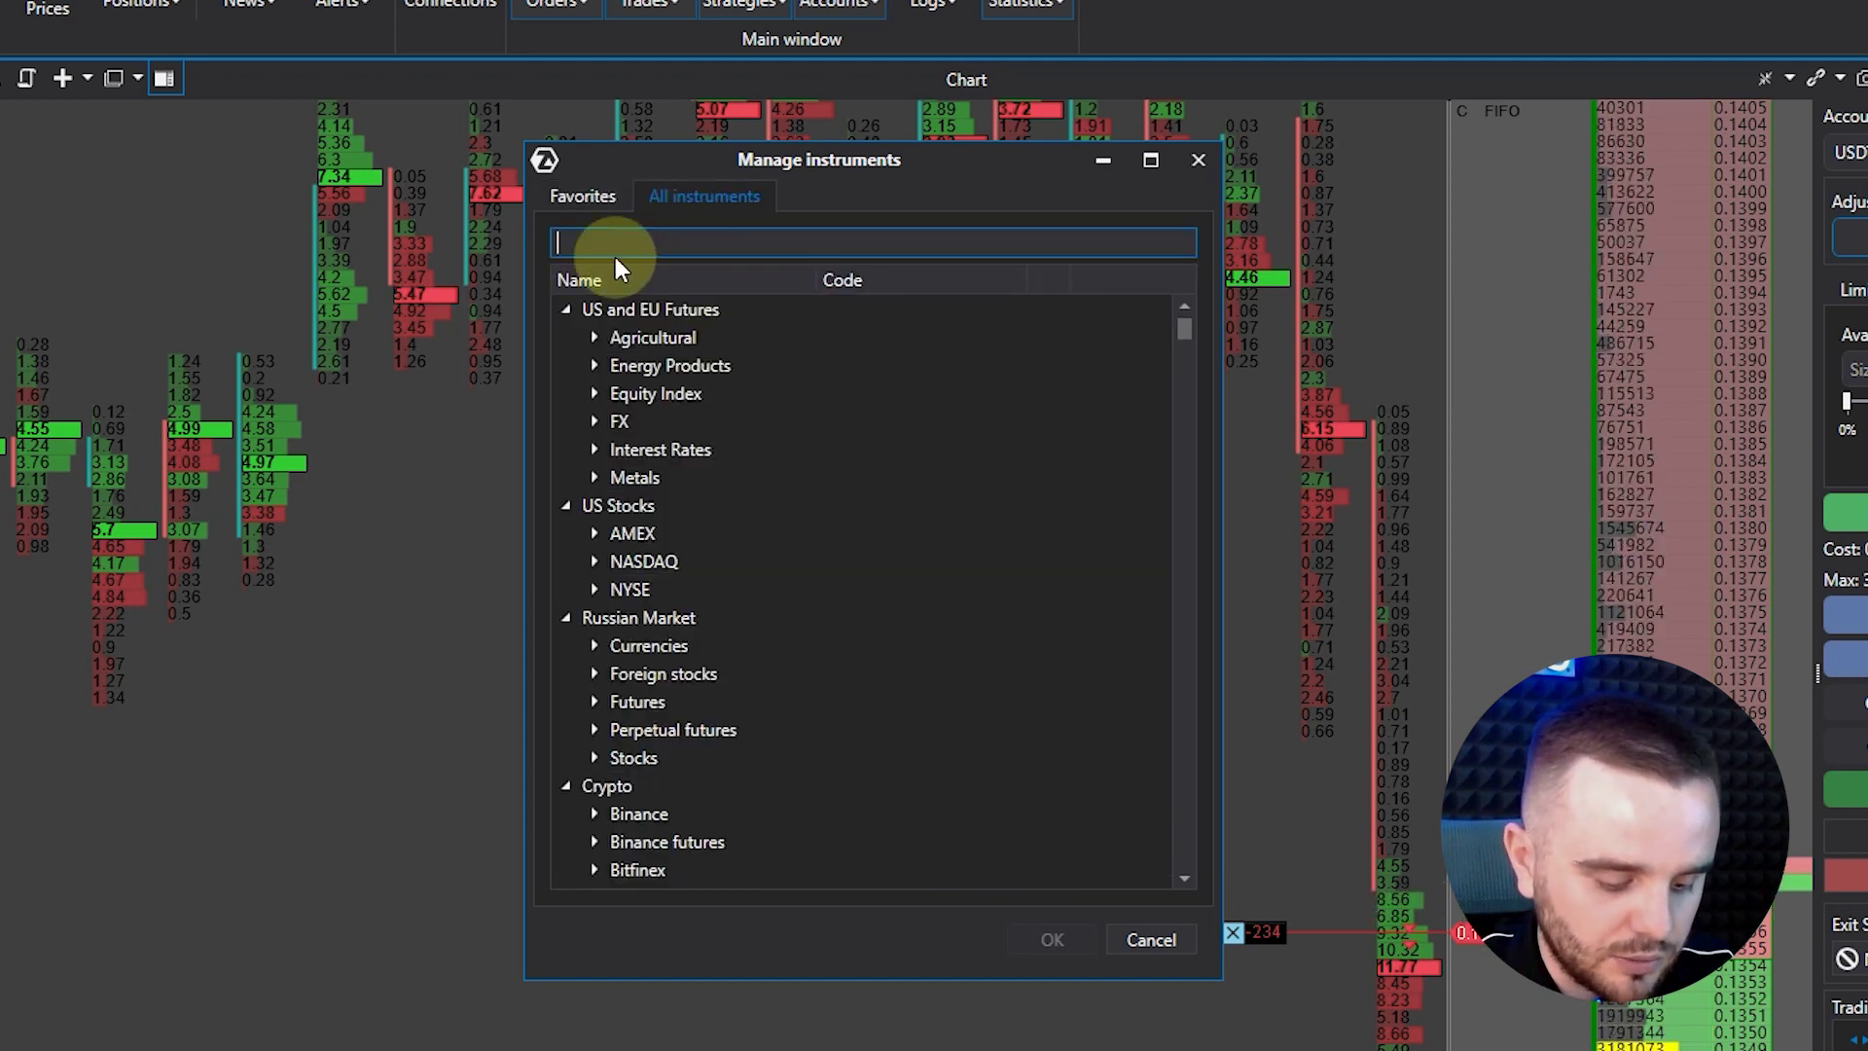
pyautogui.write('btcusdt')
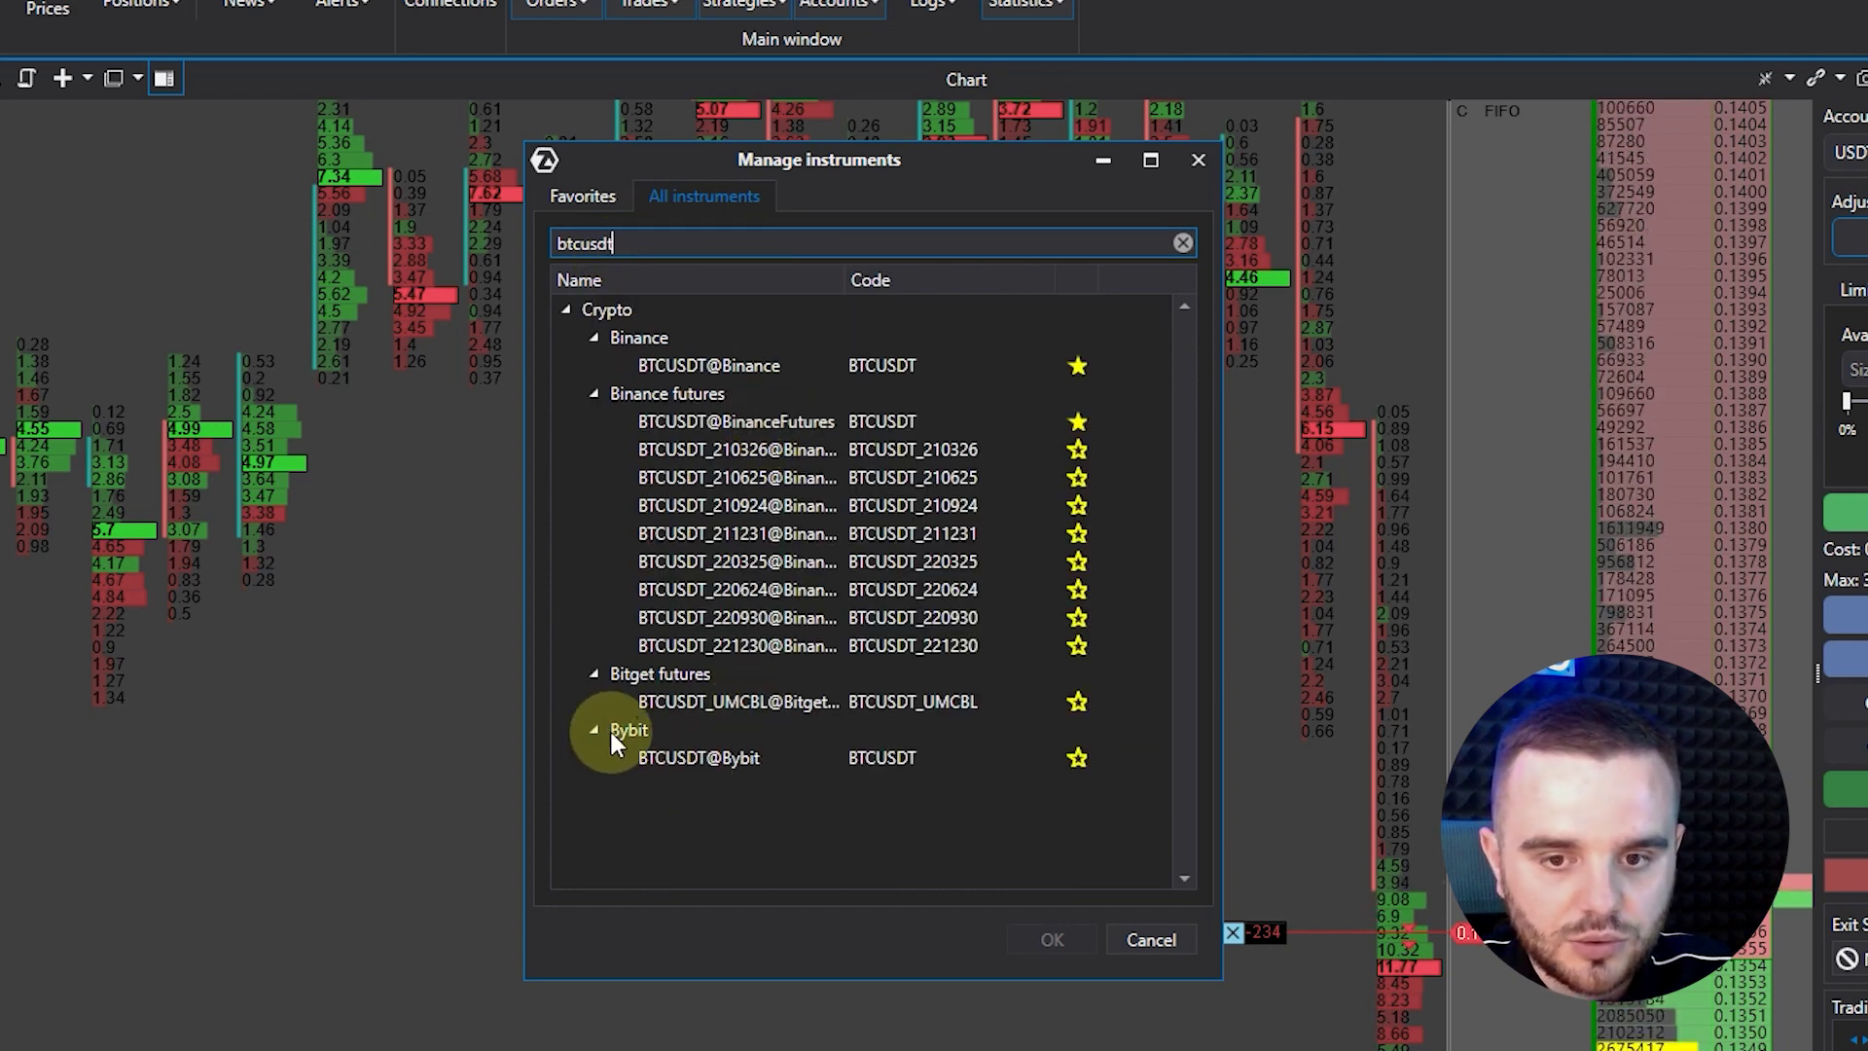
pyautogui.click(755, 757)
pyautogui.click(1053, 939)
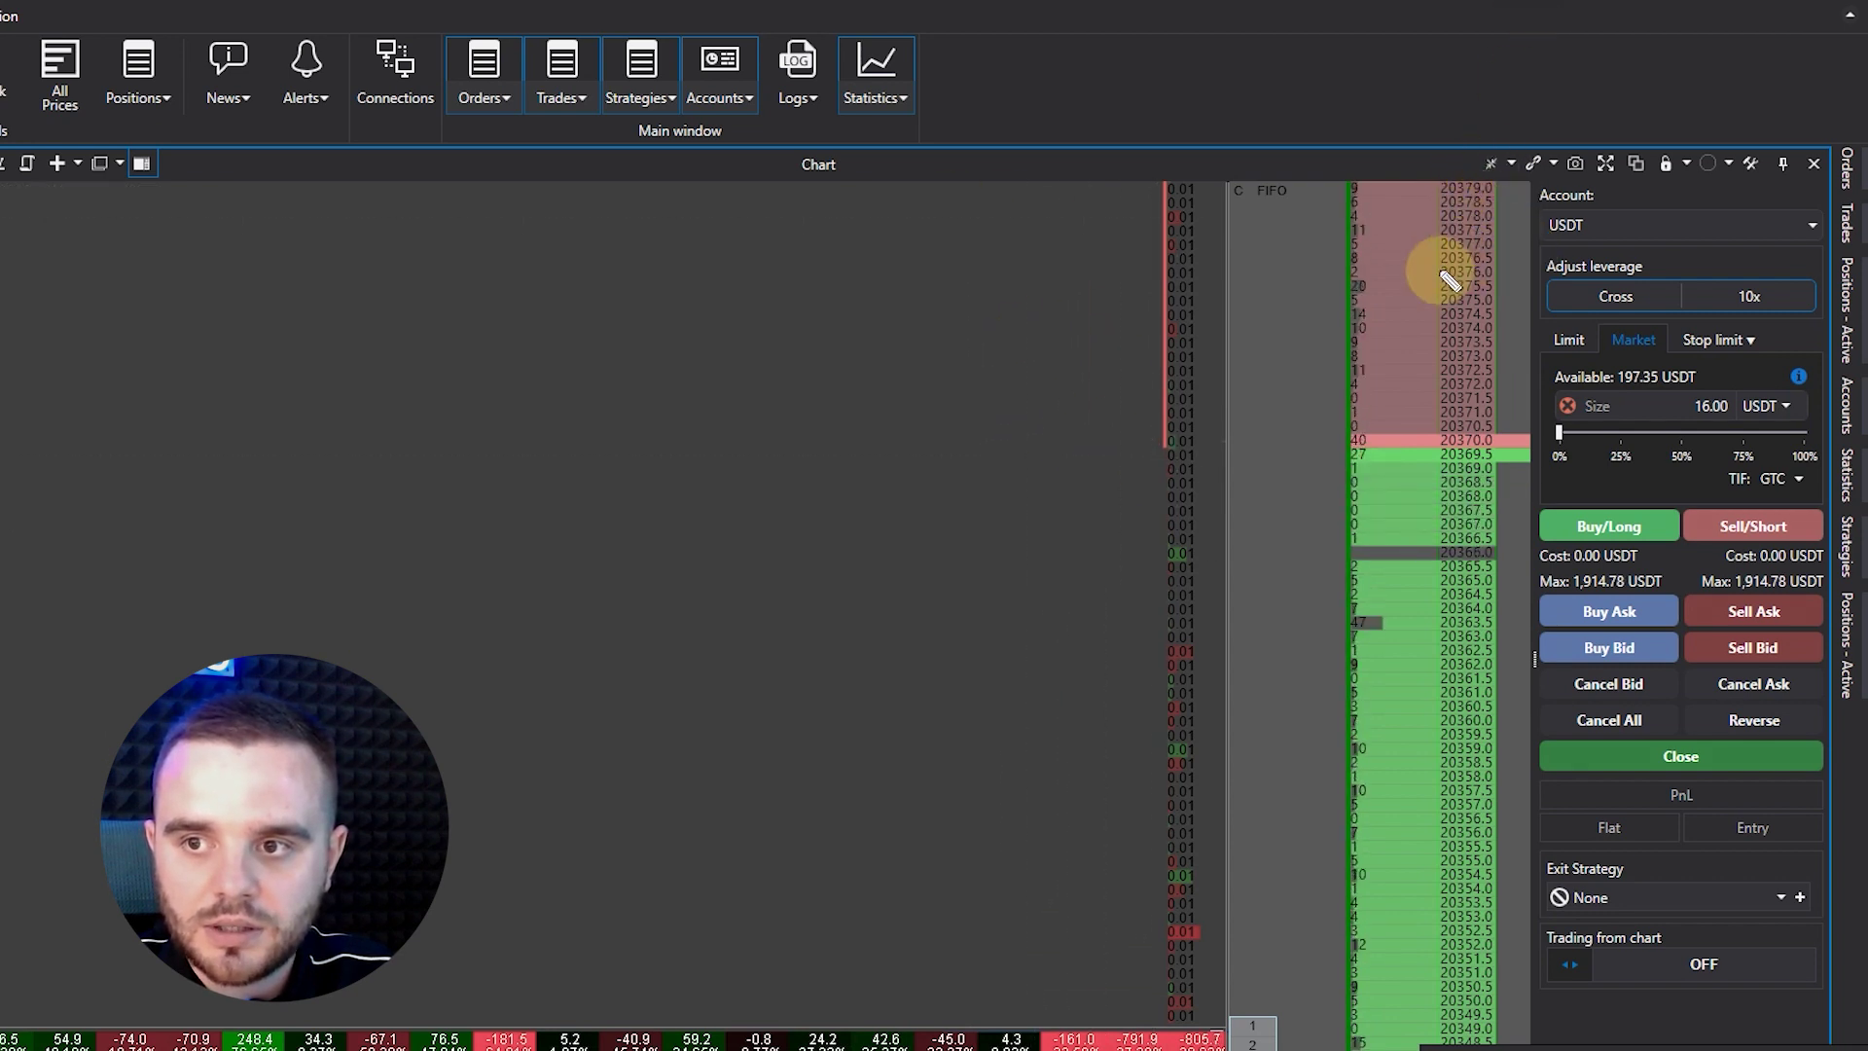
# - Set the BTCUSDT chart's price scale value to 10 and apply it
pyautogui.click(1494, 166)
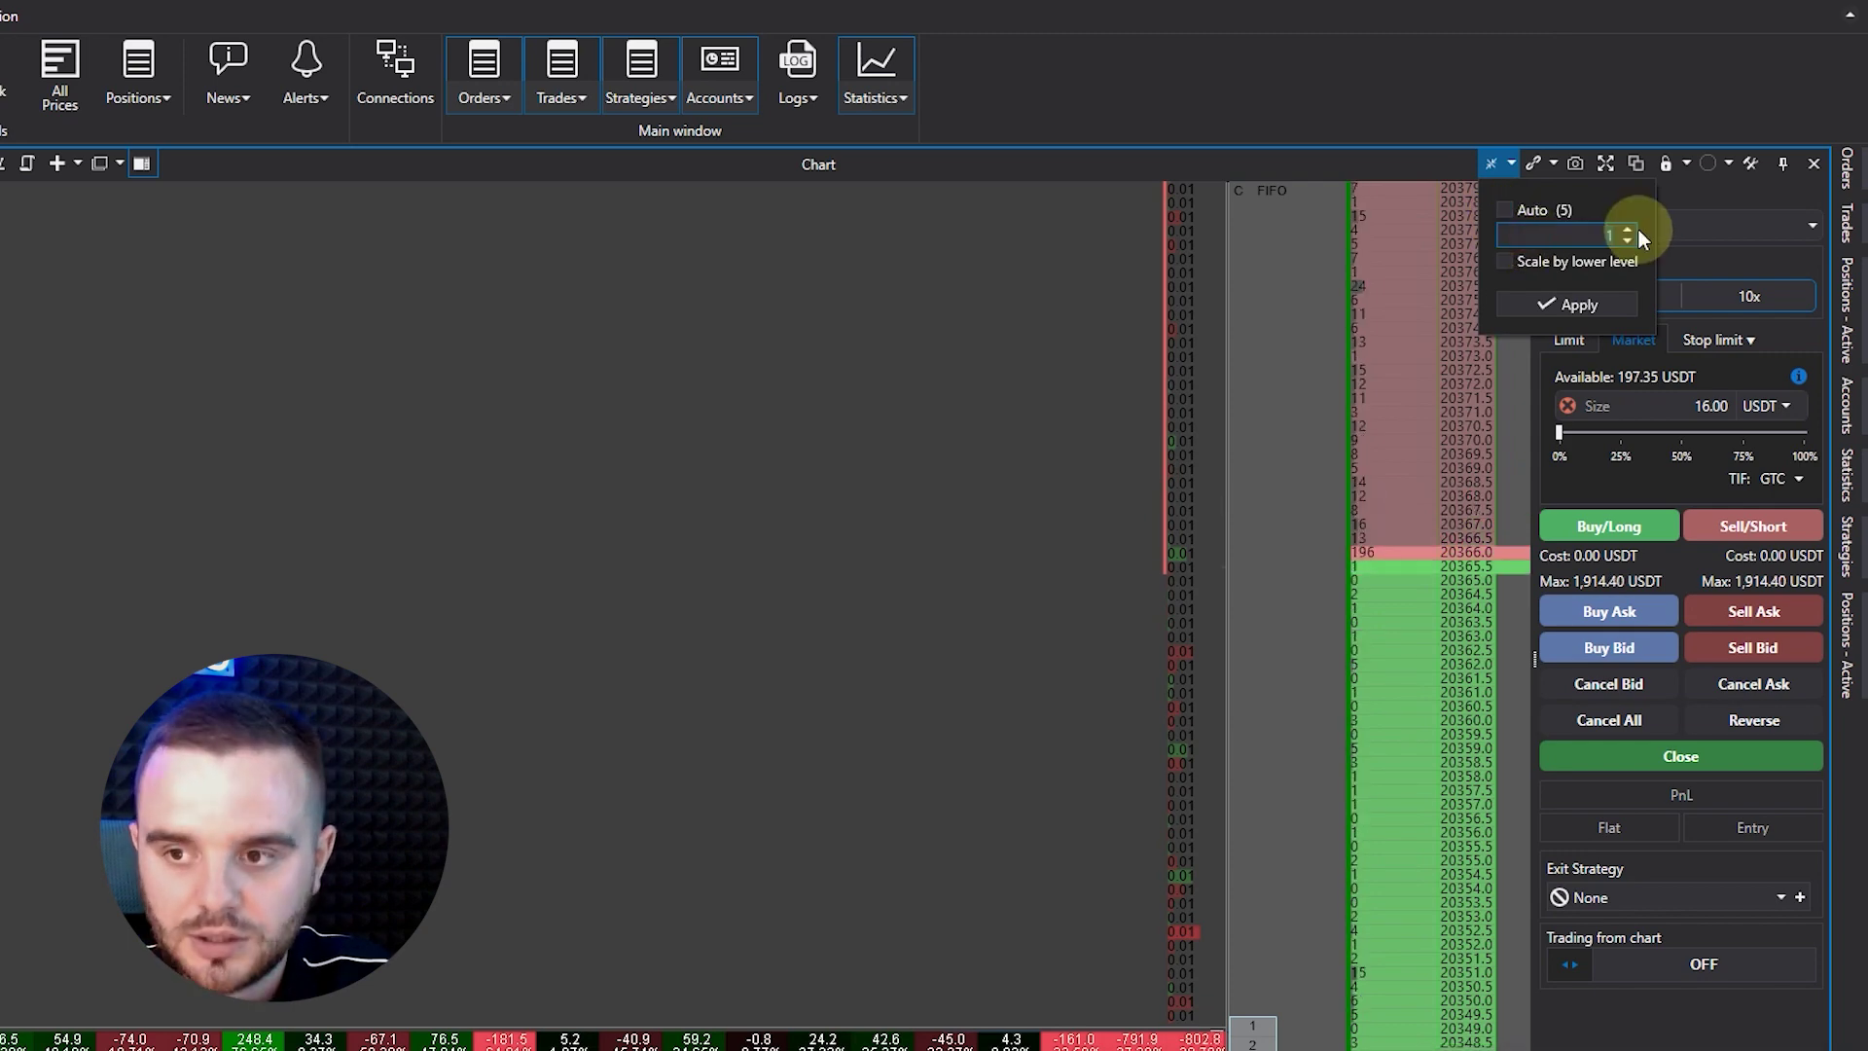
pyautogui.click(1553, 304)
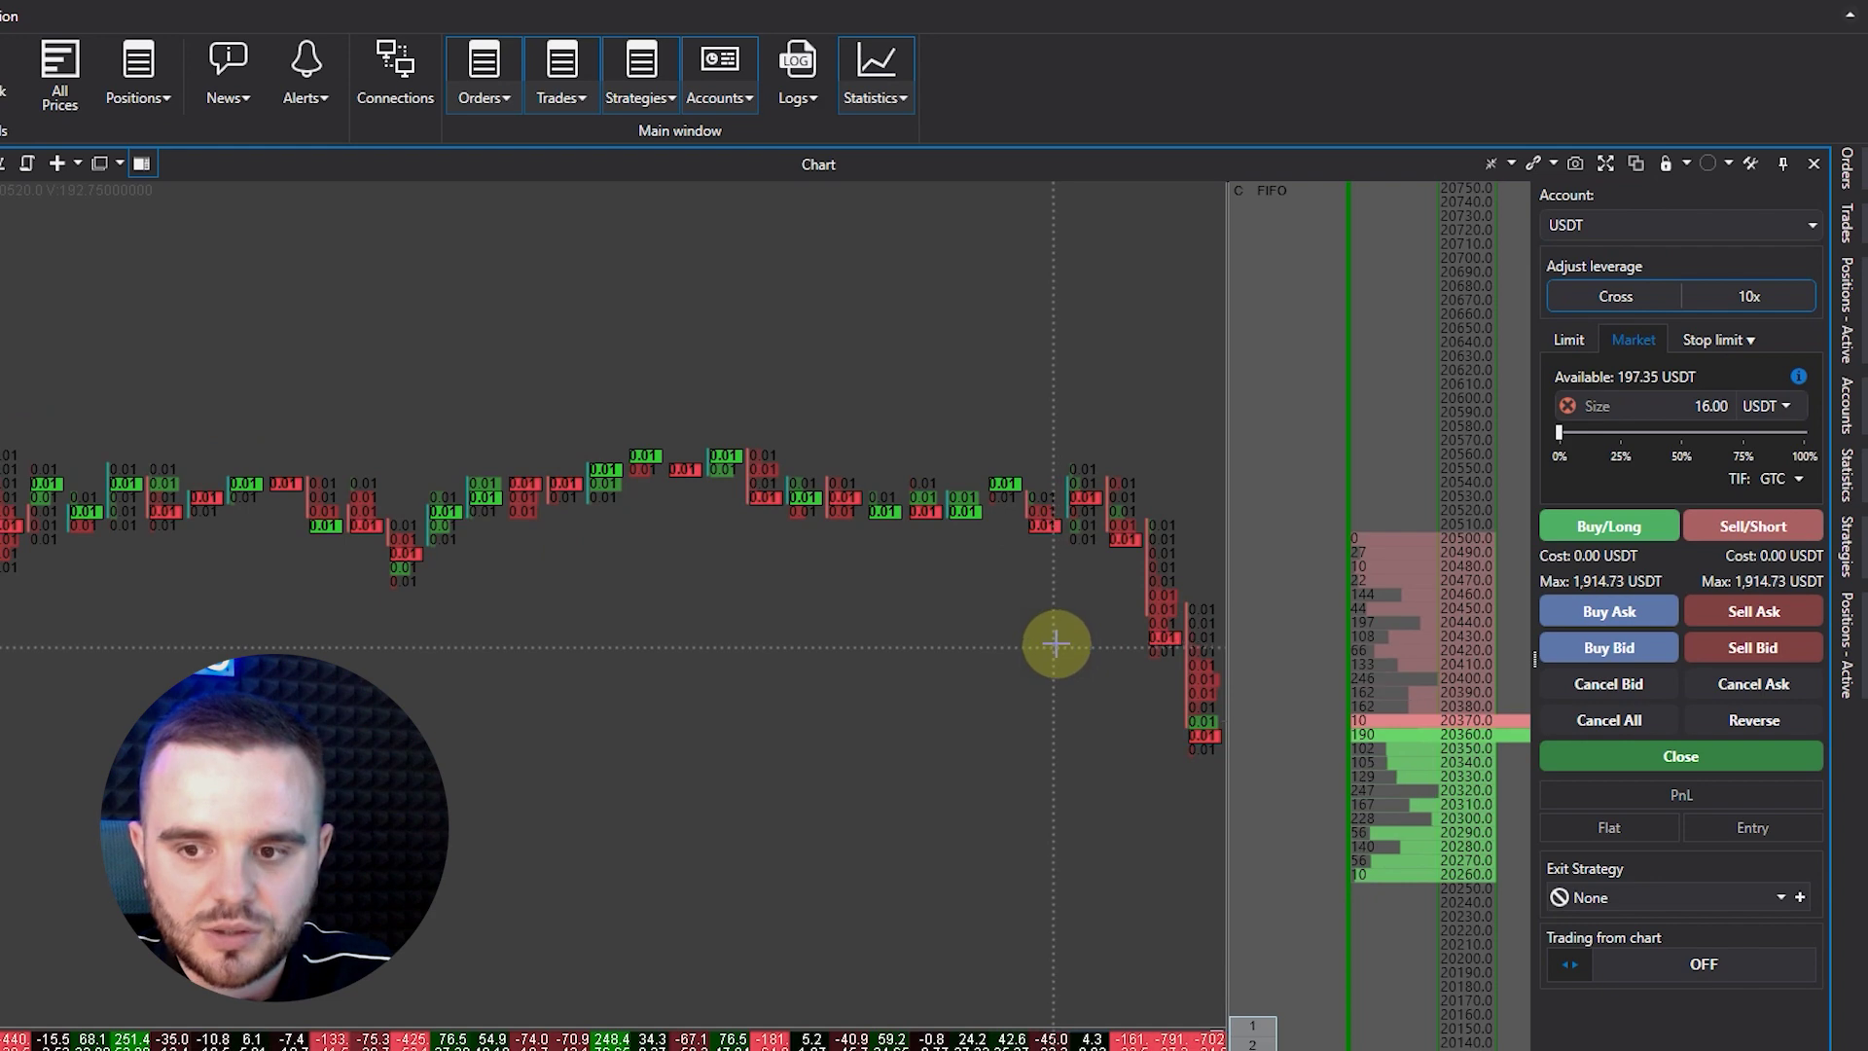
pyautogui.click(1491, 163)
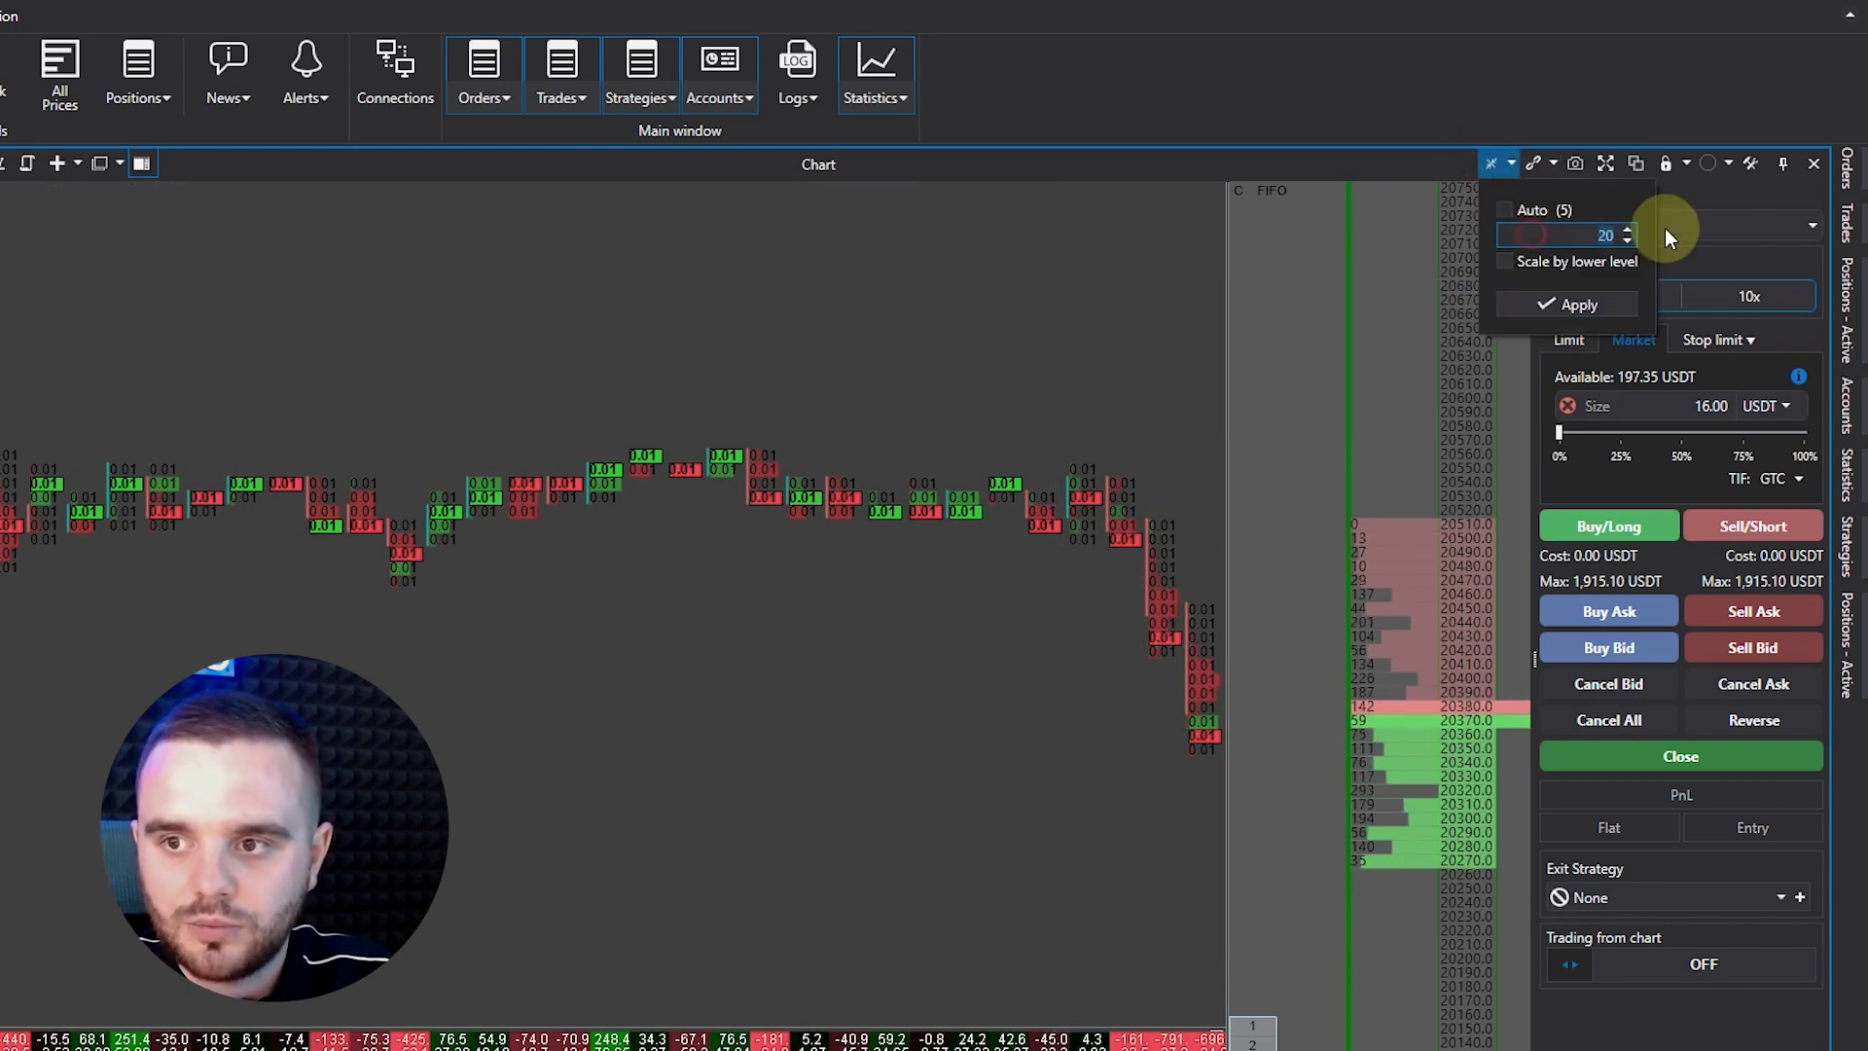
pyautogui.click(1627, 240)
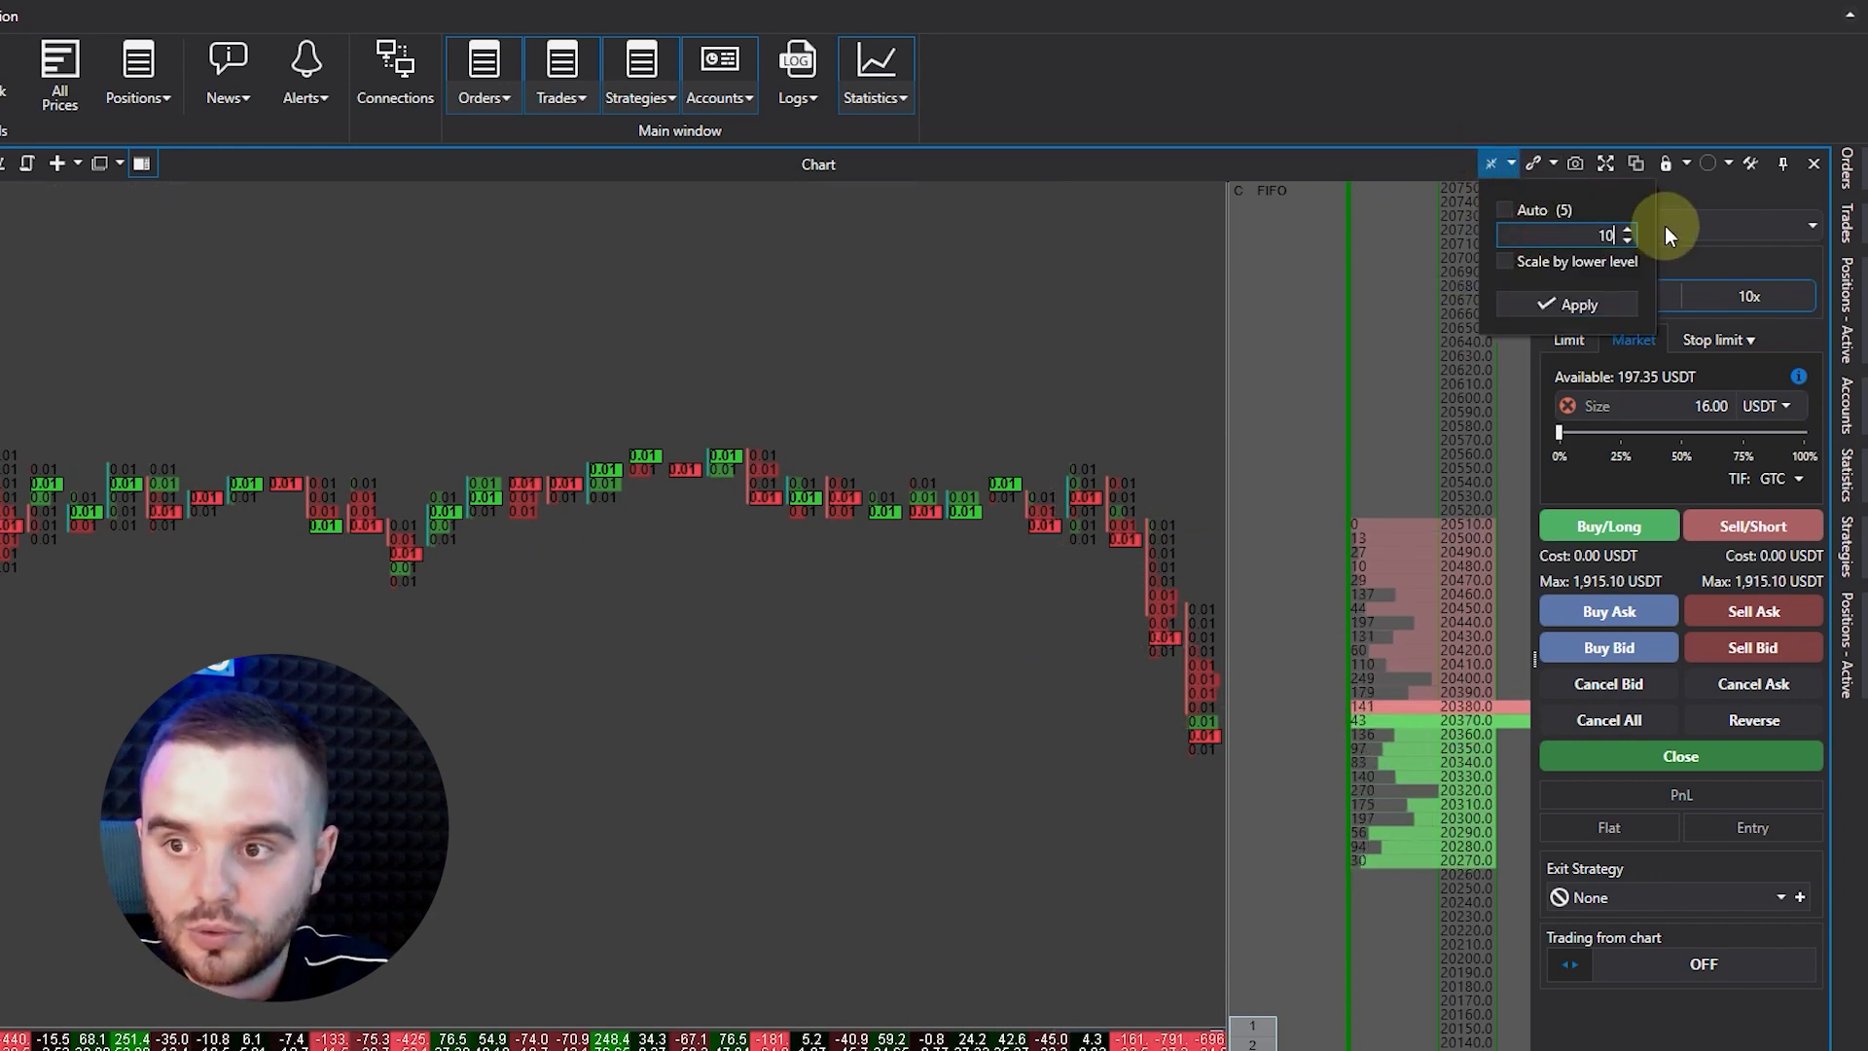
pyautogui.click(1569, 305)
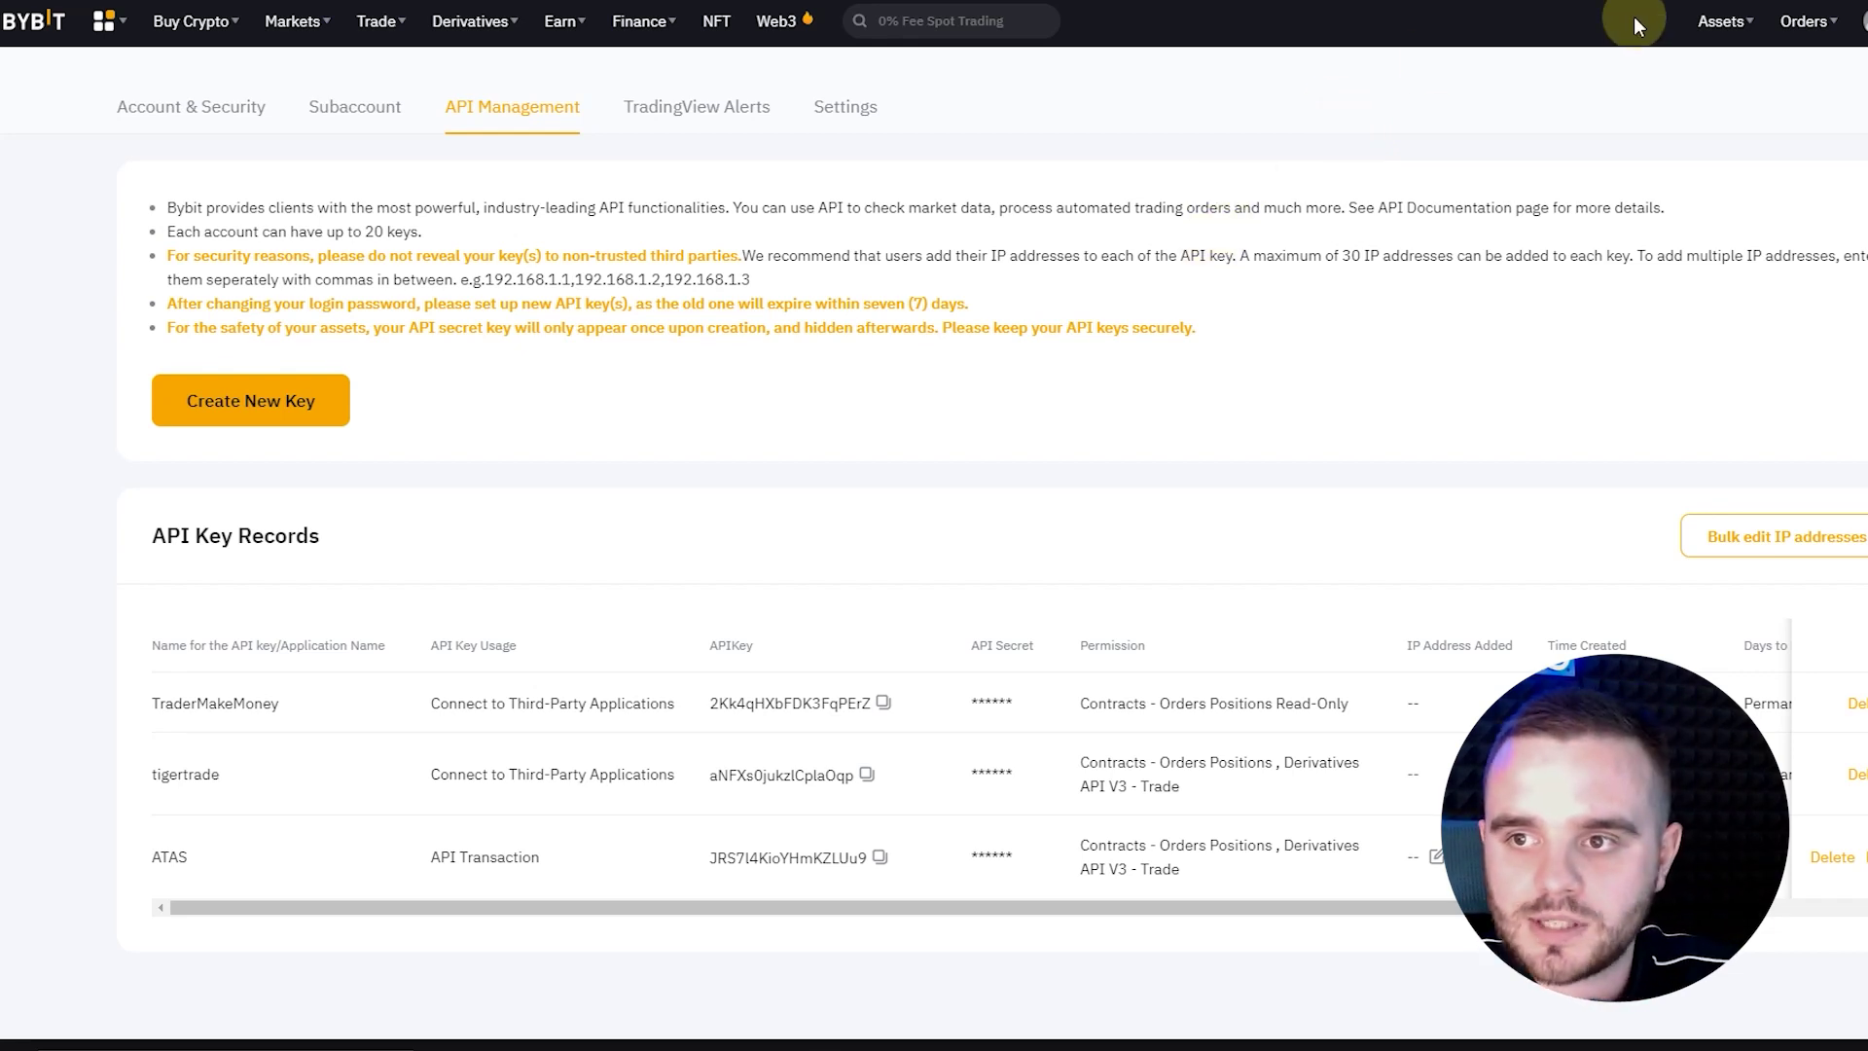
# - Go to Bybit's Assets > Spot page to view the wallet balances
pyautogui.moveTo(1721, 20)
pyautogui.click(1764, 332)
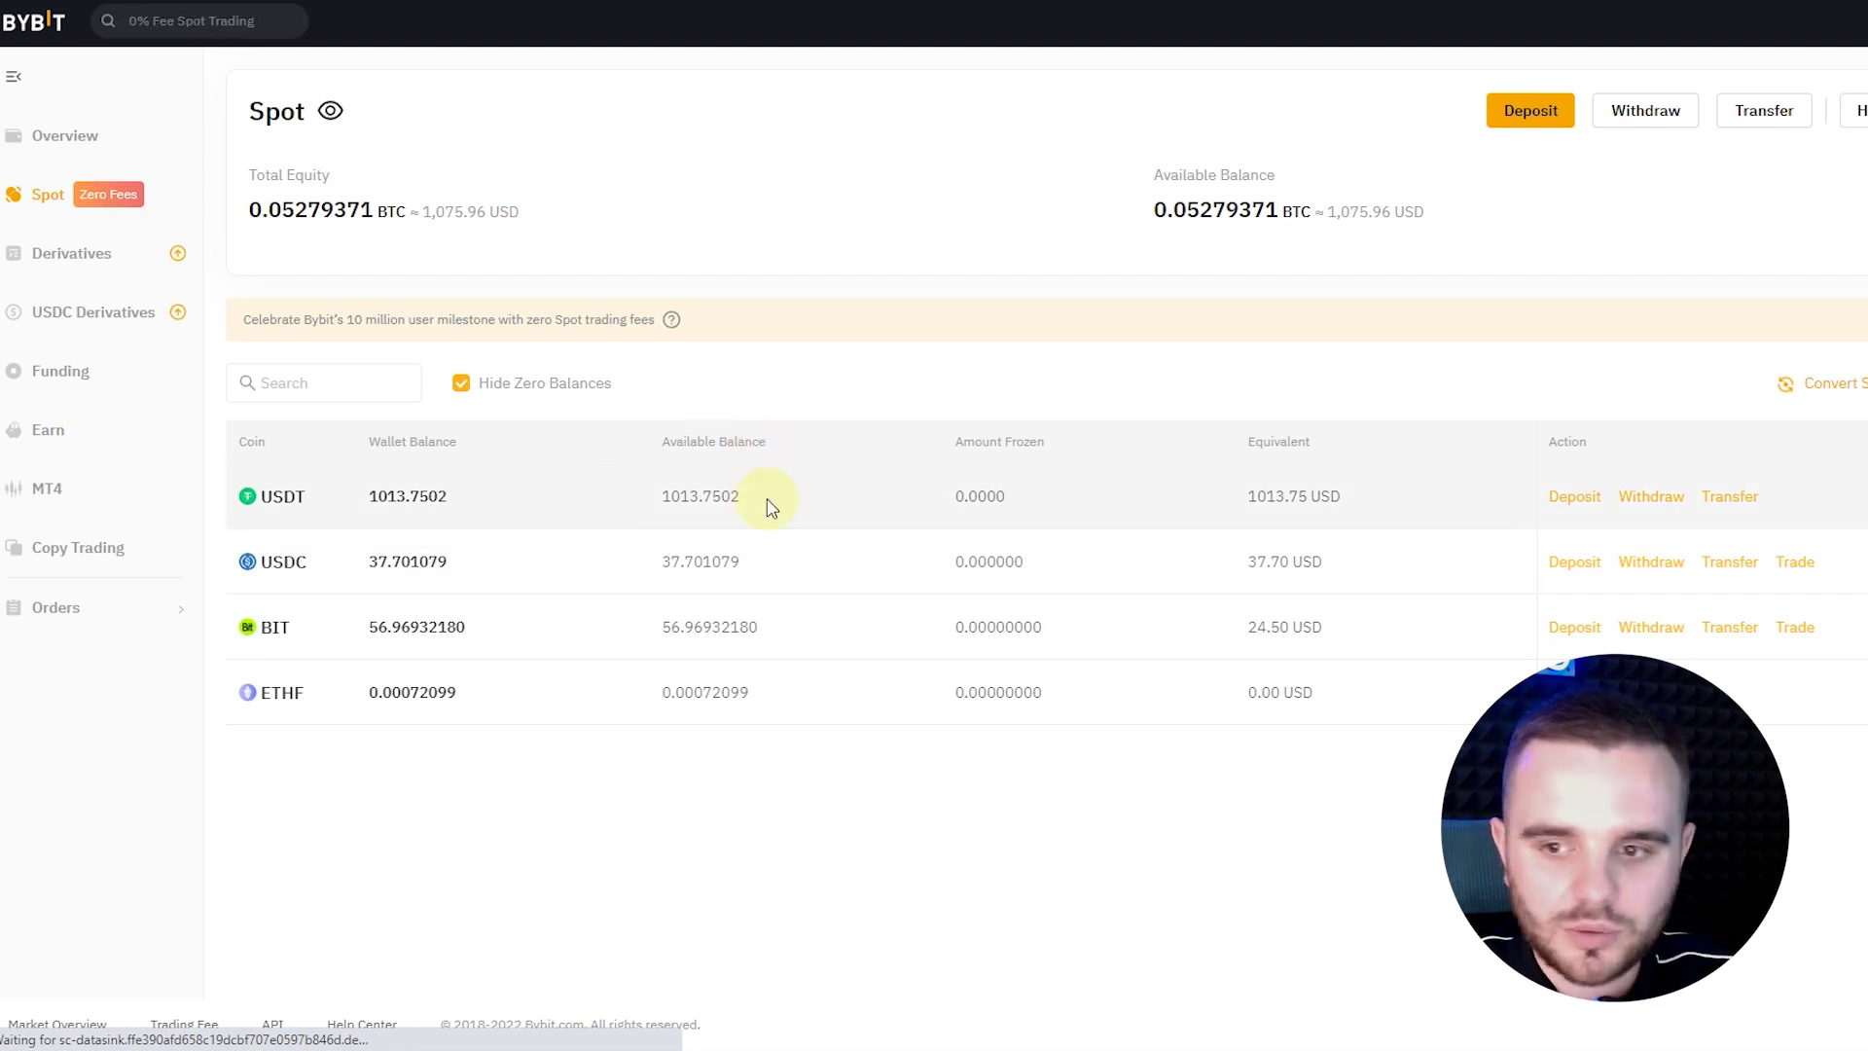
# - Transfer 13 USDT from the Spot account to Derivatives
pyautogui.click(1731, 502)
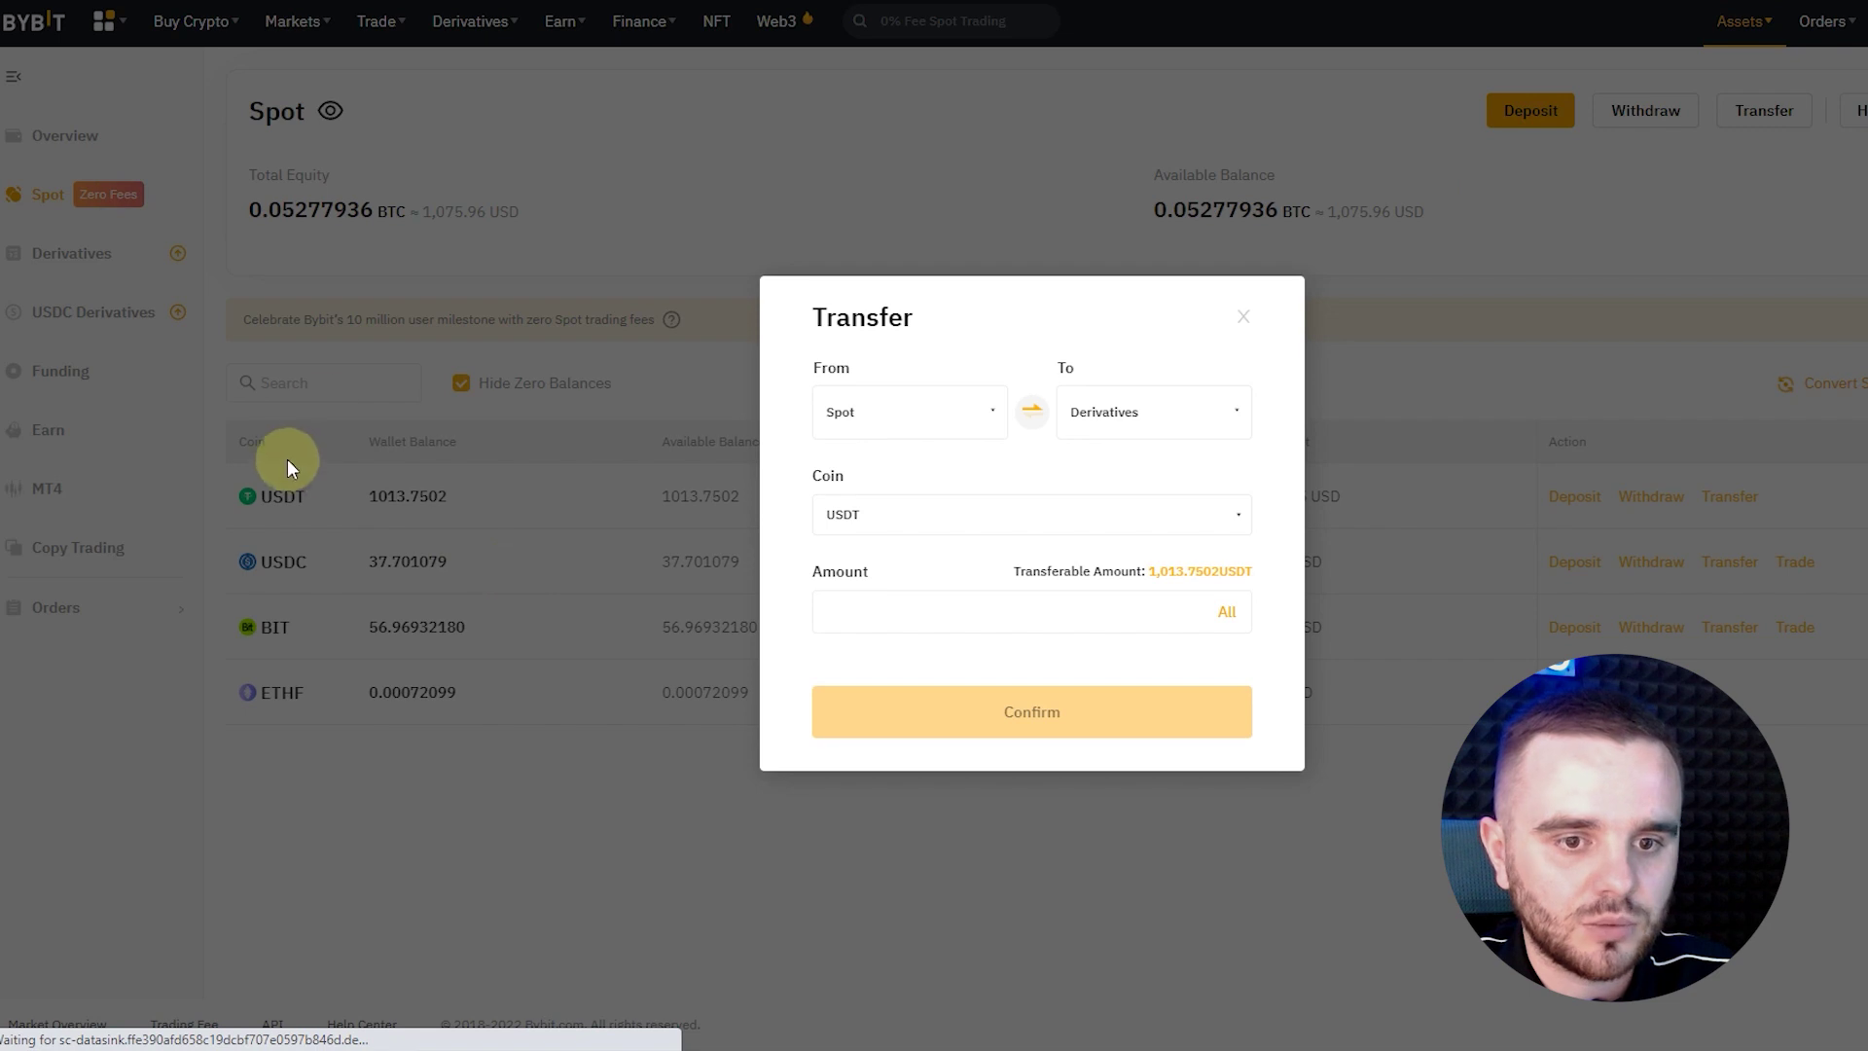
pyautogui.click(1089, 421)
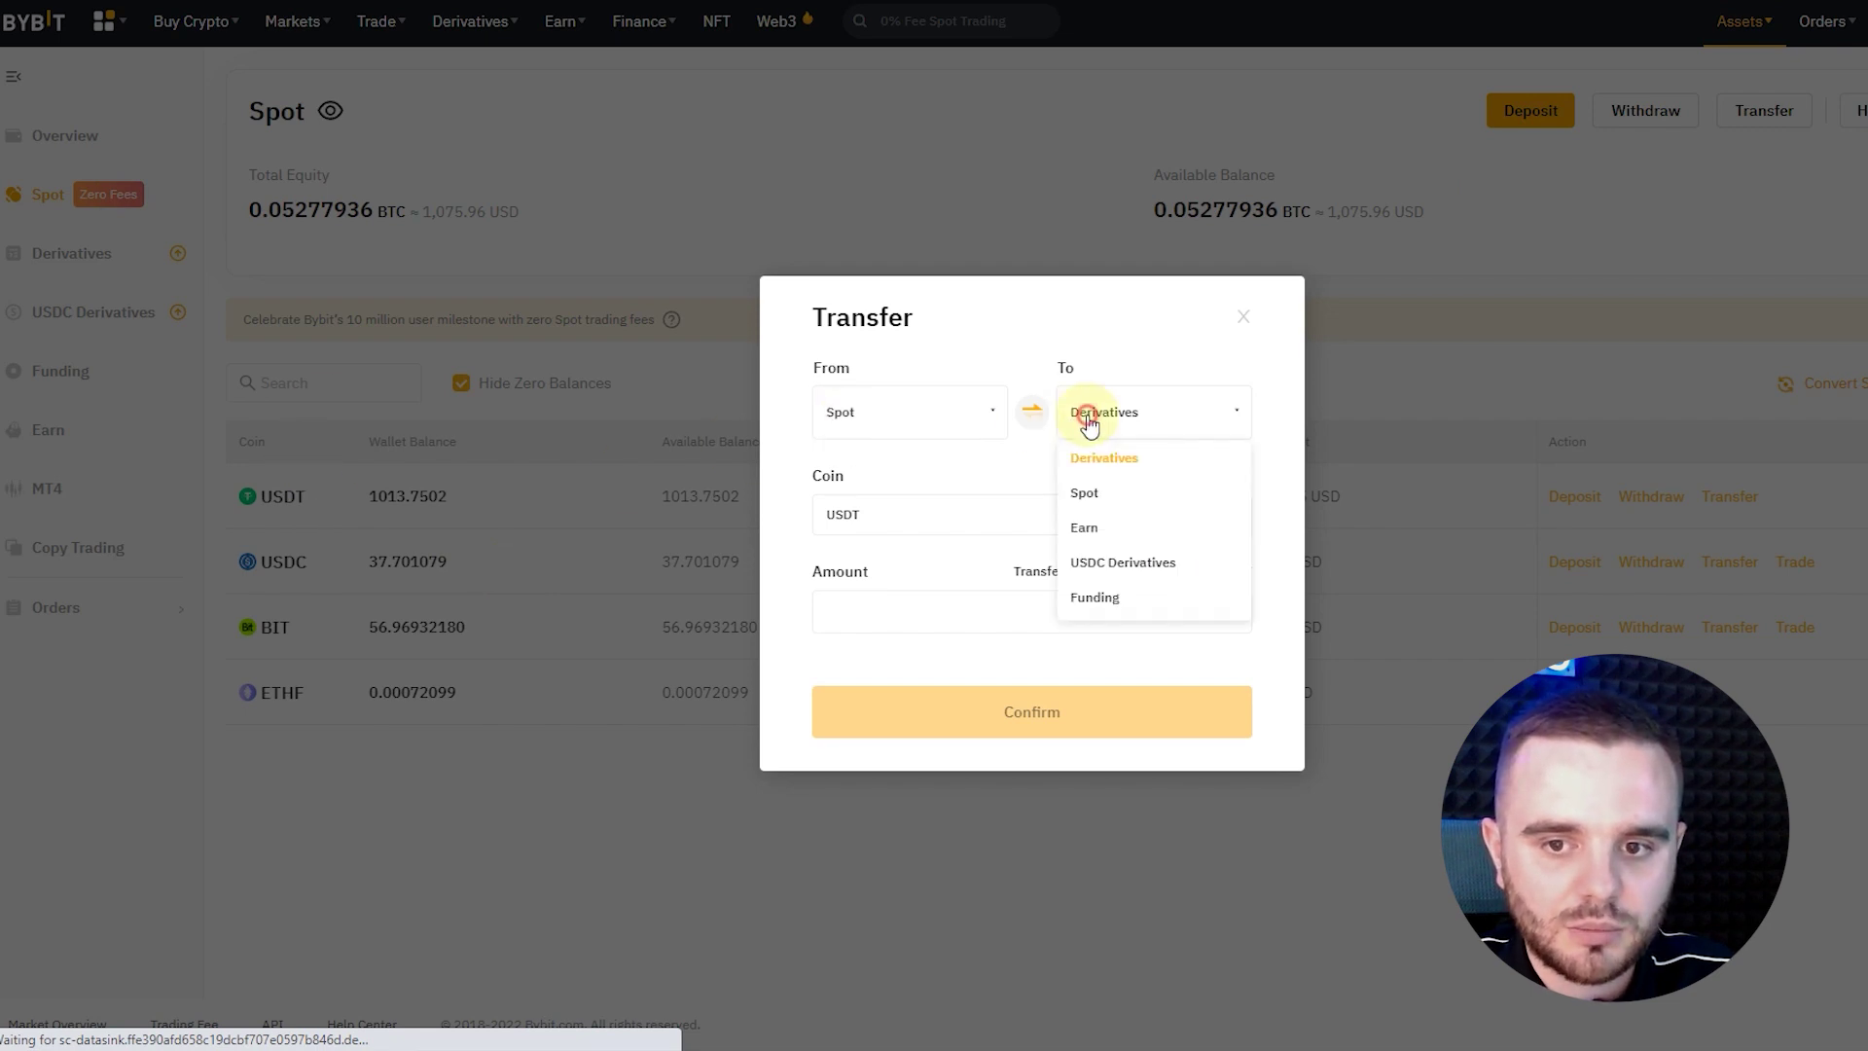
pyautogui.click(1125, 466)
pyautogui.click(1018, 516)
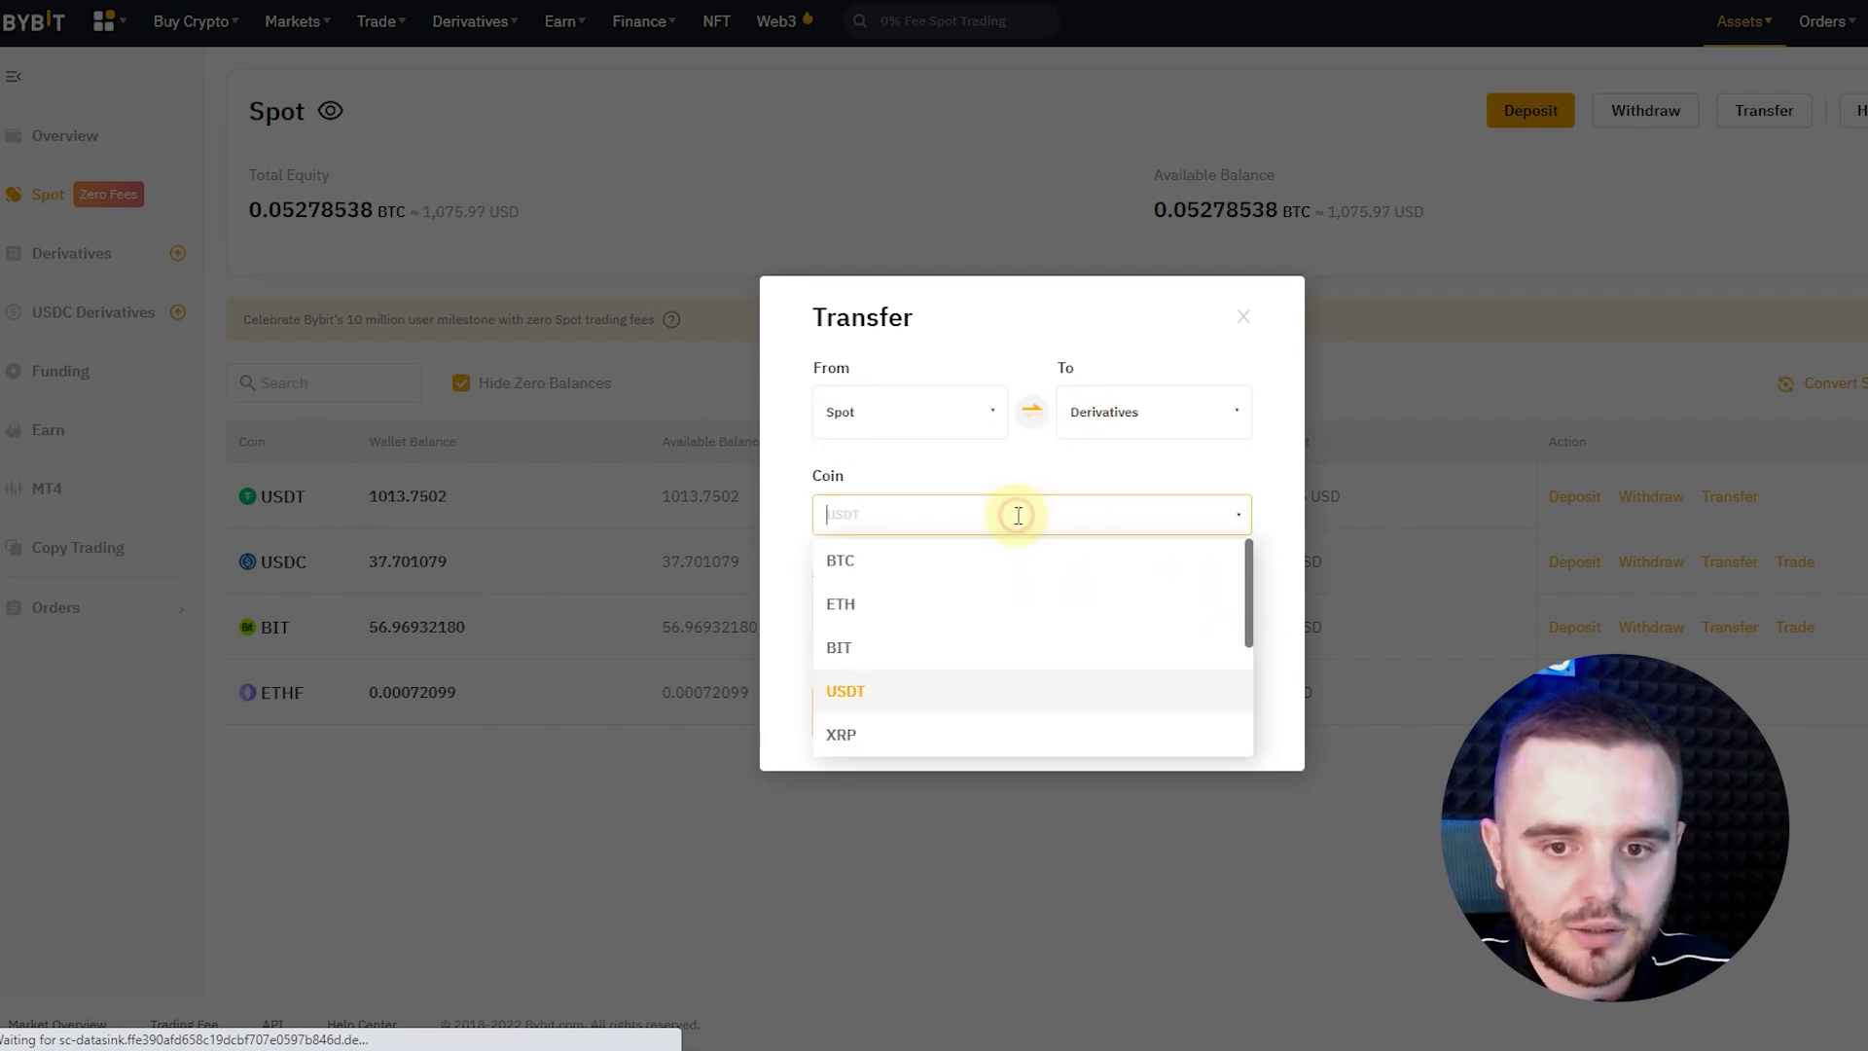
pyautogui.click(1275, 460)
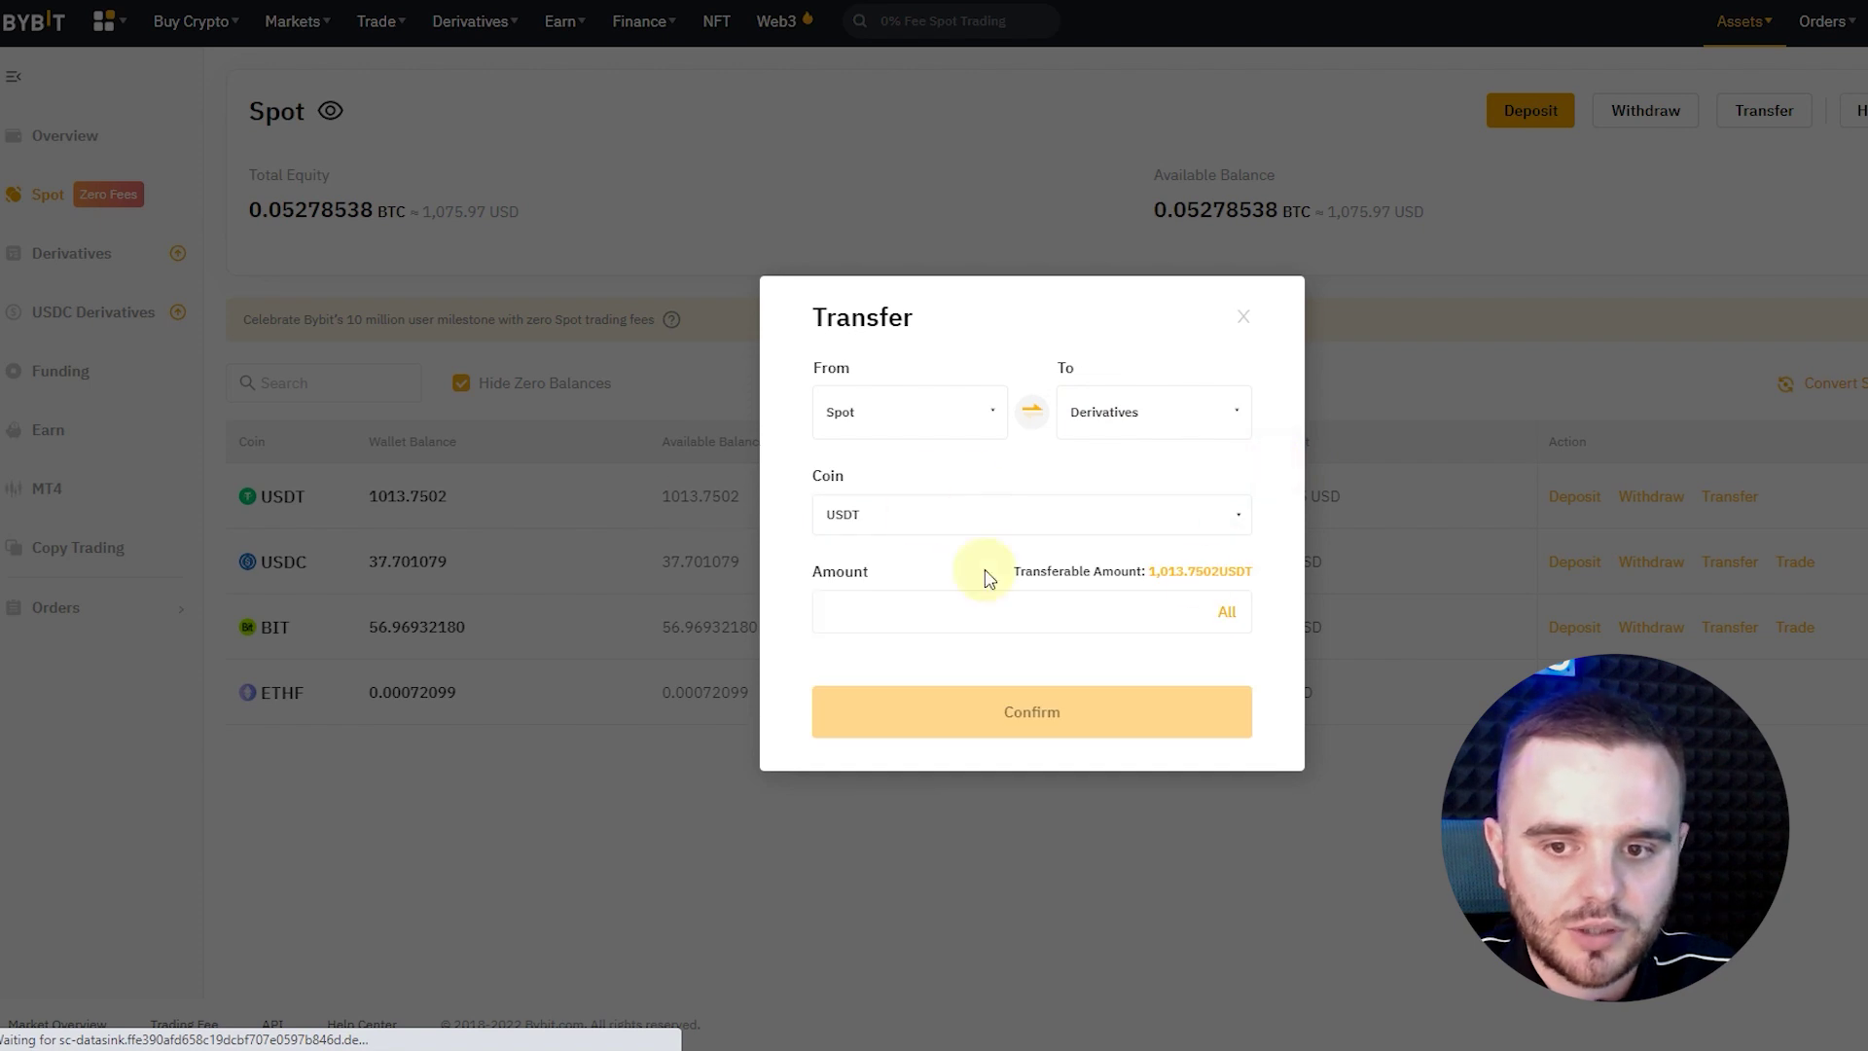
pyautogui.write('13')
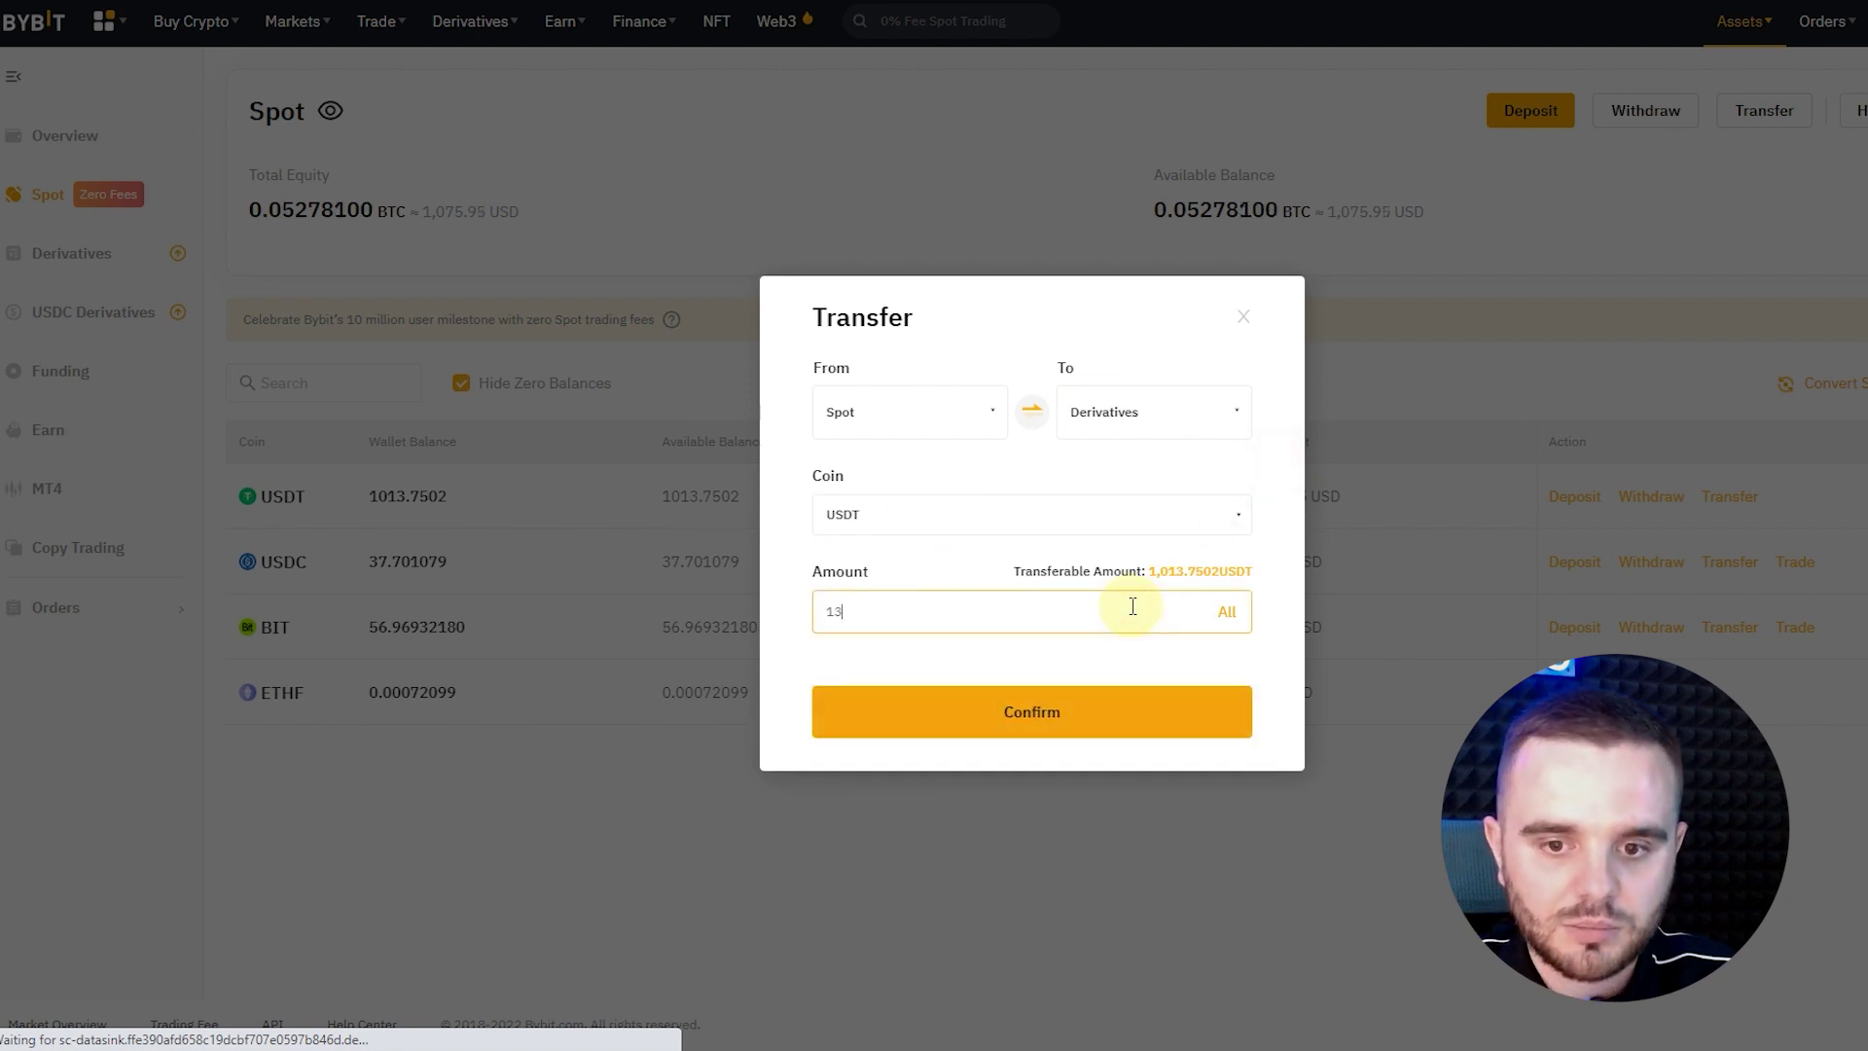
pyautogui.click(1158, 716)
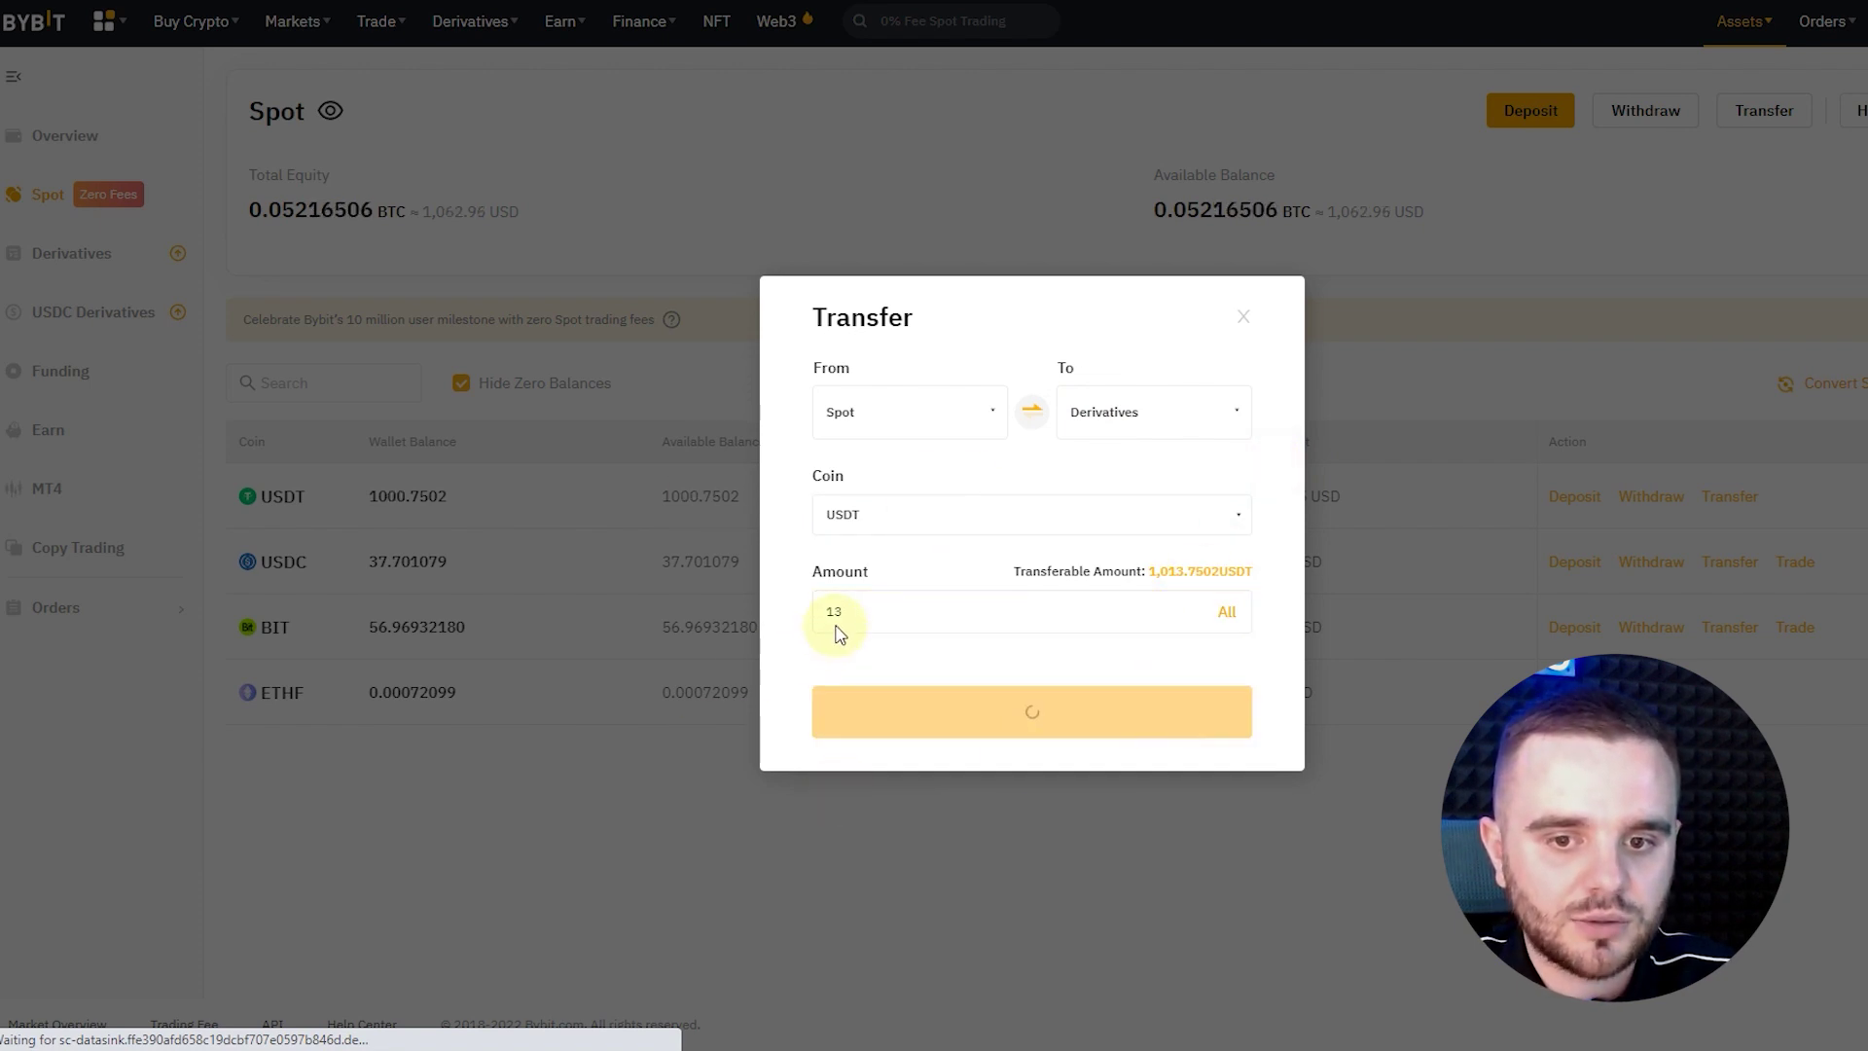
# - Set up a USDT transfer from the Derivatives account back to Spot
pyautogui.click(58, 255)
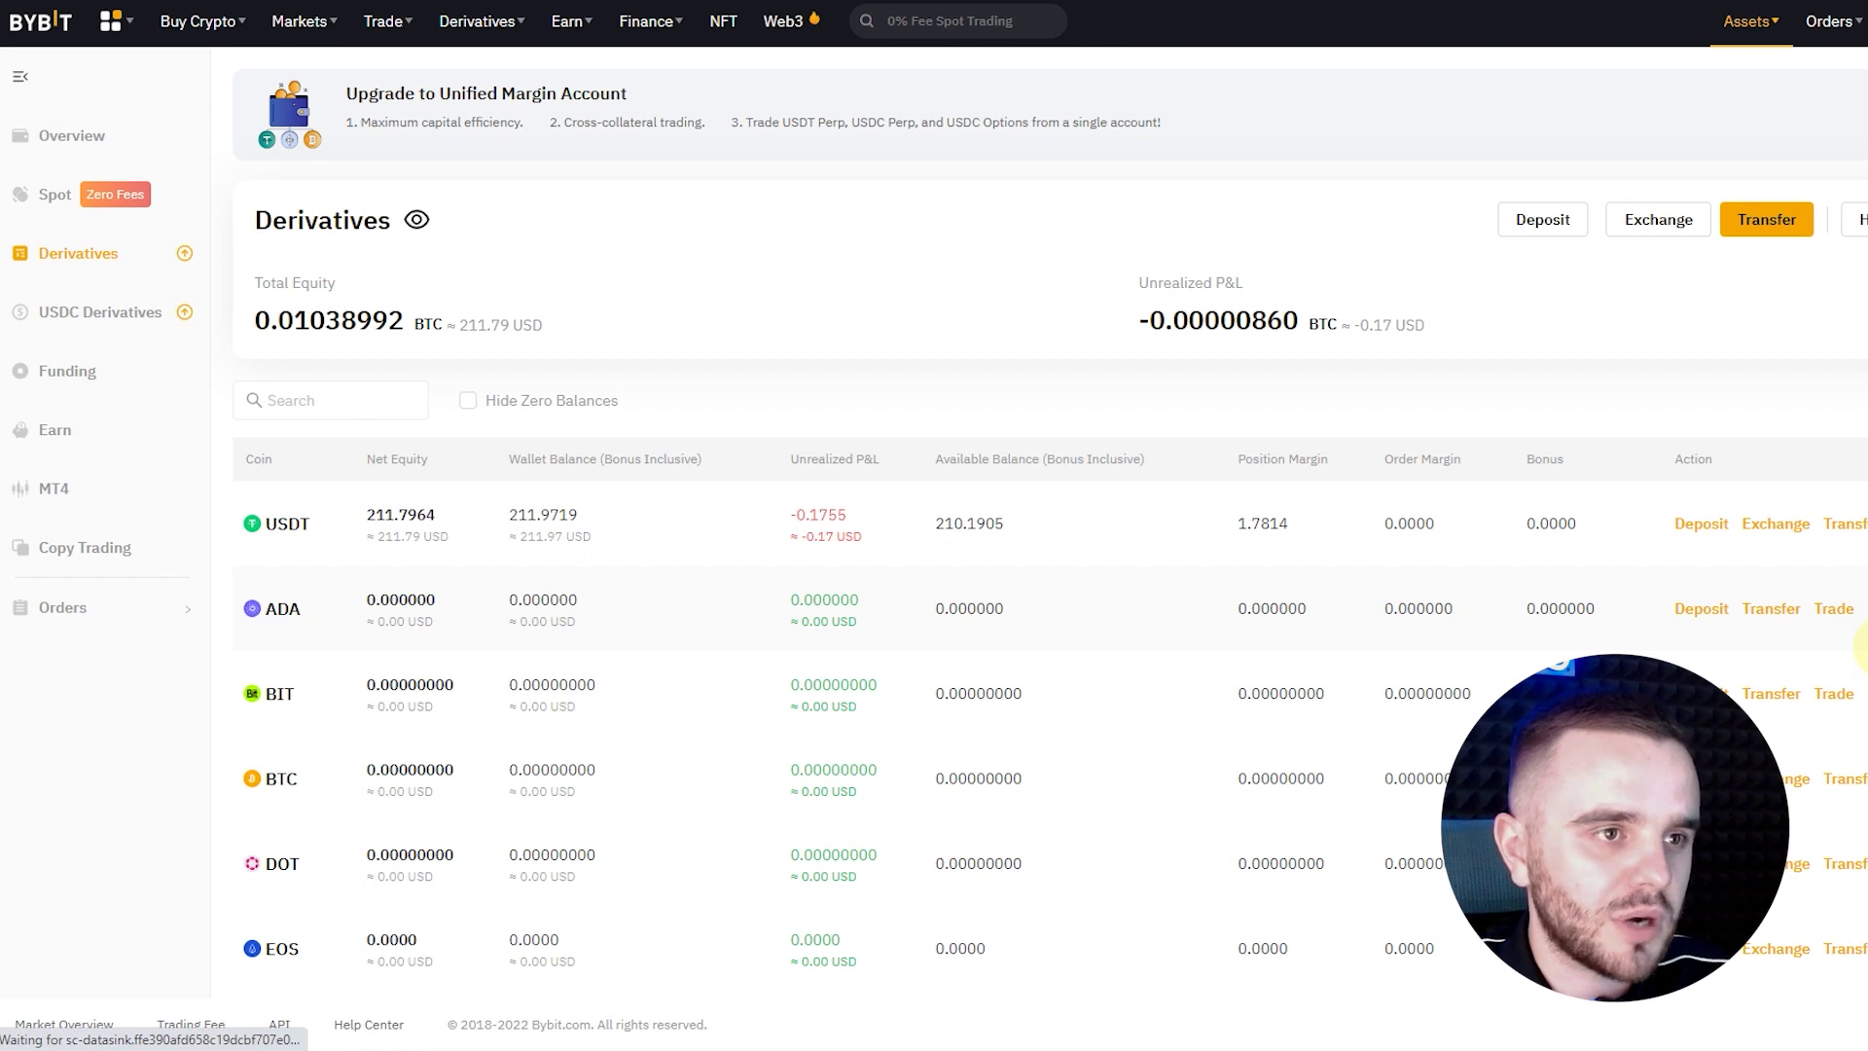
pyautogui.click(1854, 523)
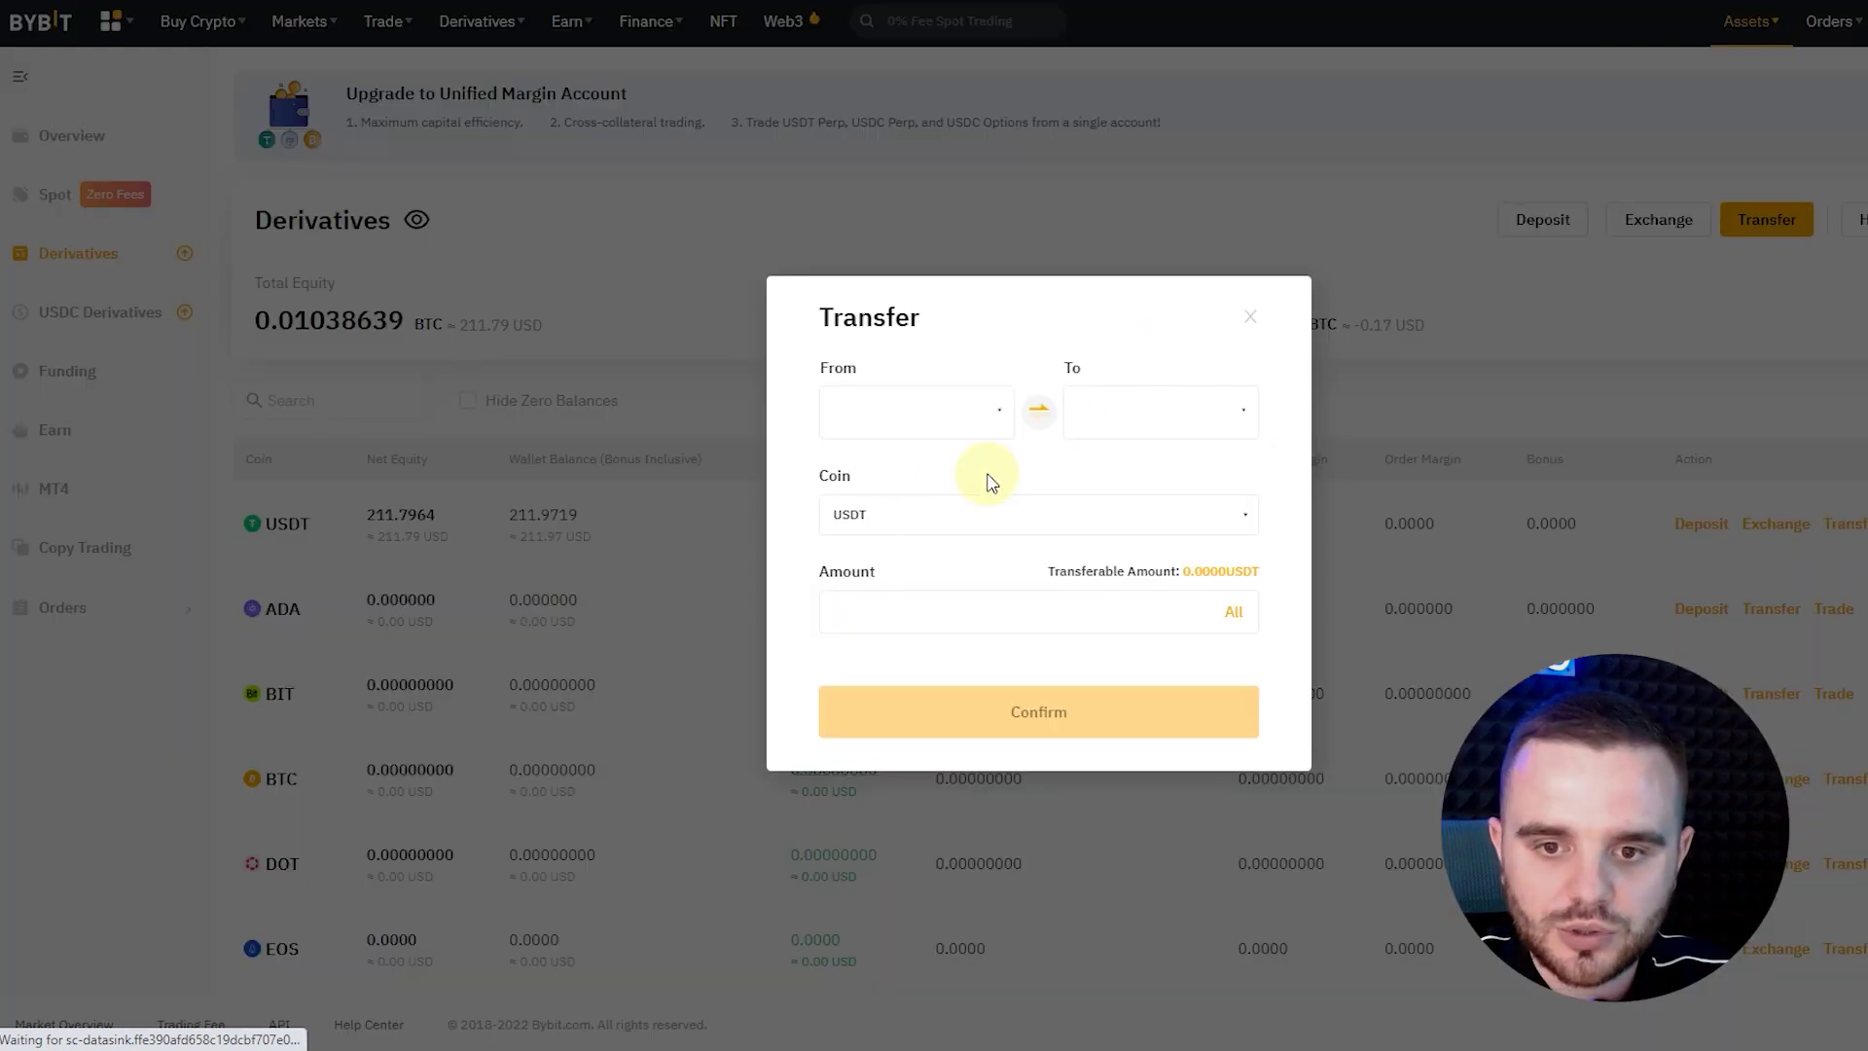
pyautogui.click(1045, 419)
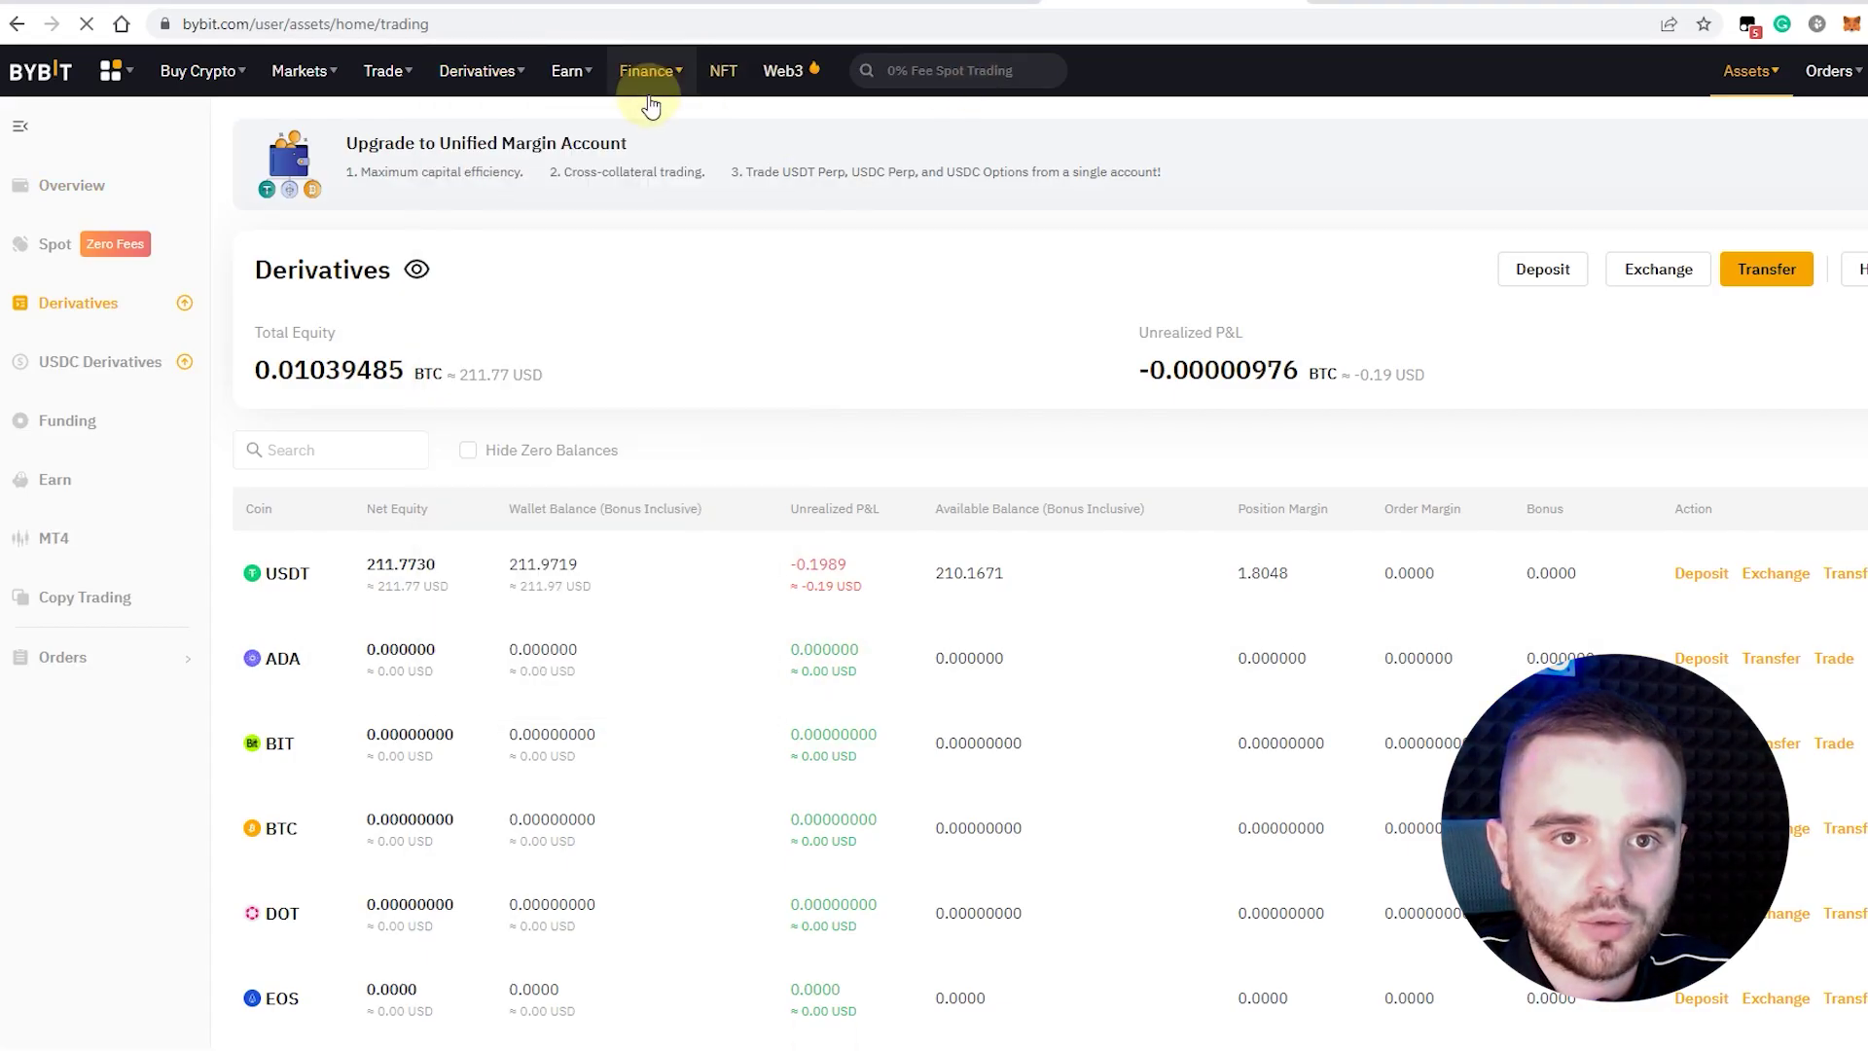
# - Open the DOGEUSDT USDT Perpetual page to check the 234 DOGE short, then return to ATAS
pyautogui.moveTo(458, 84)
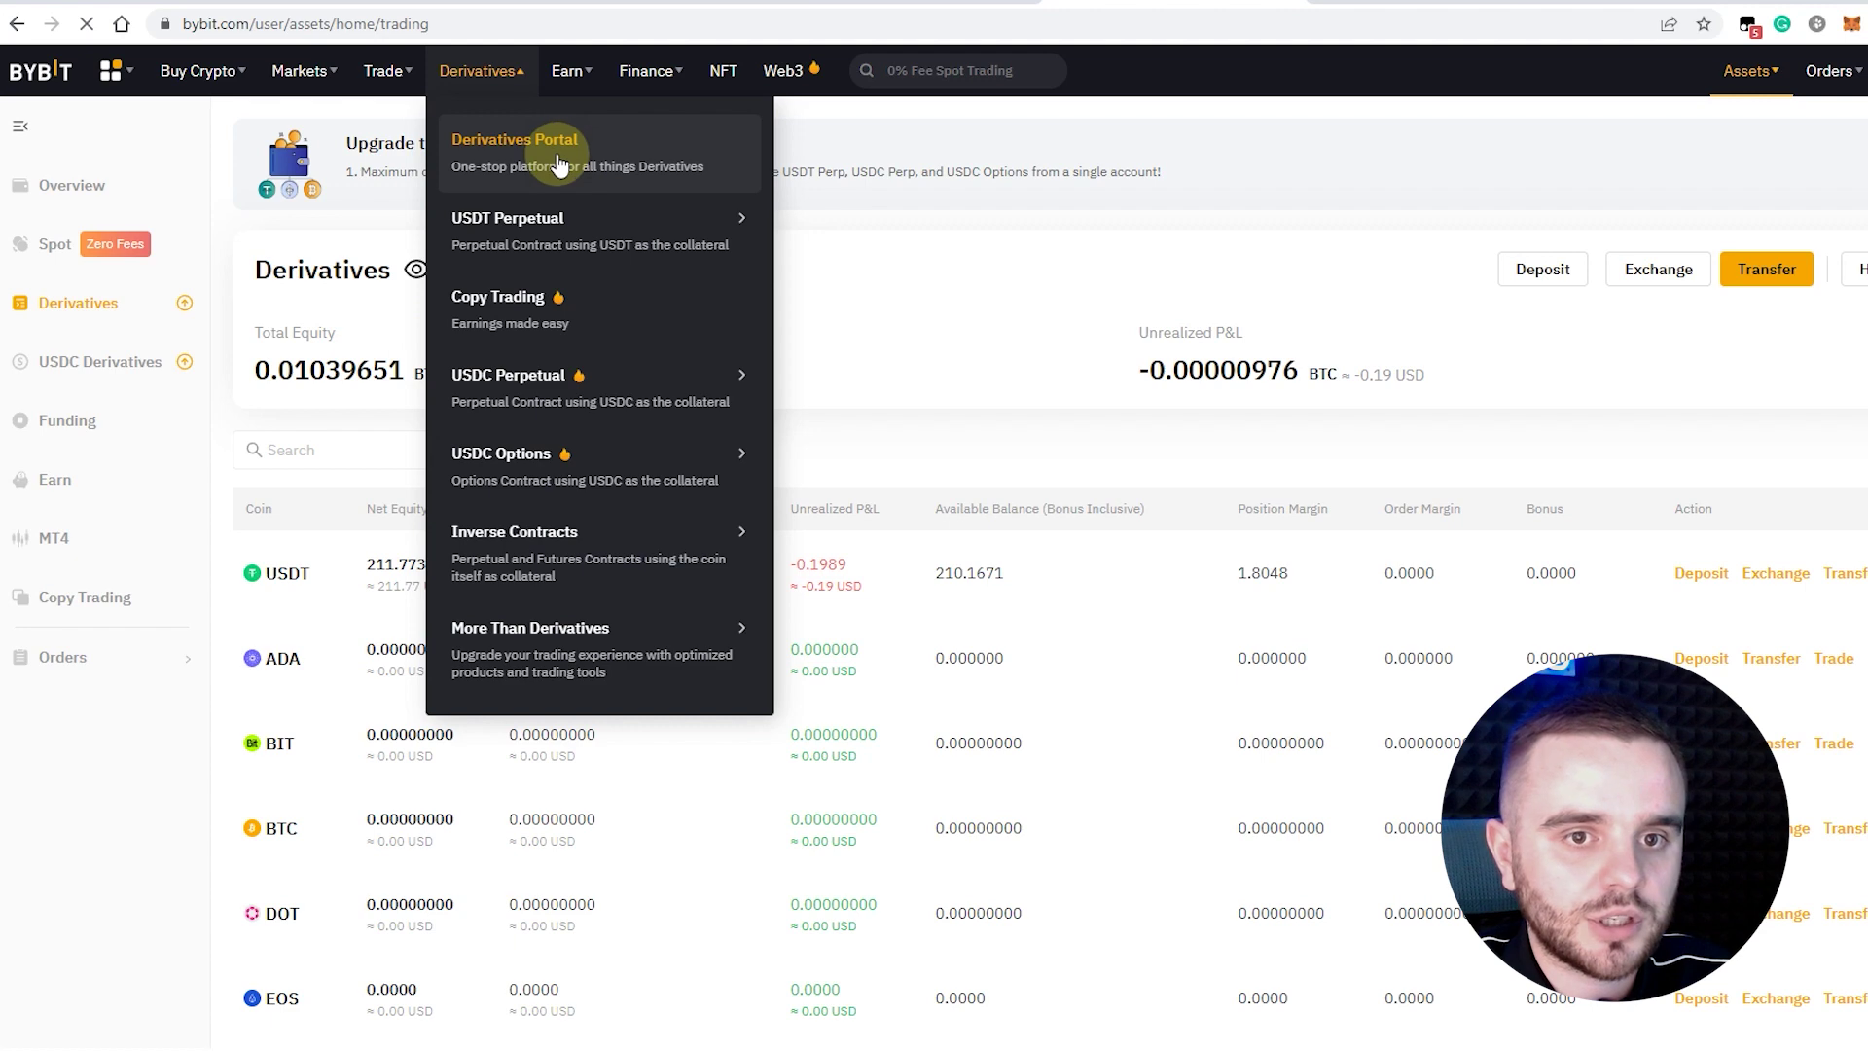
pyautogui.click(577, 234)
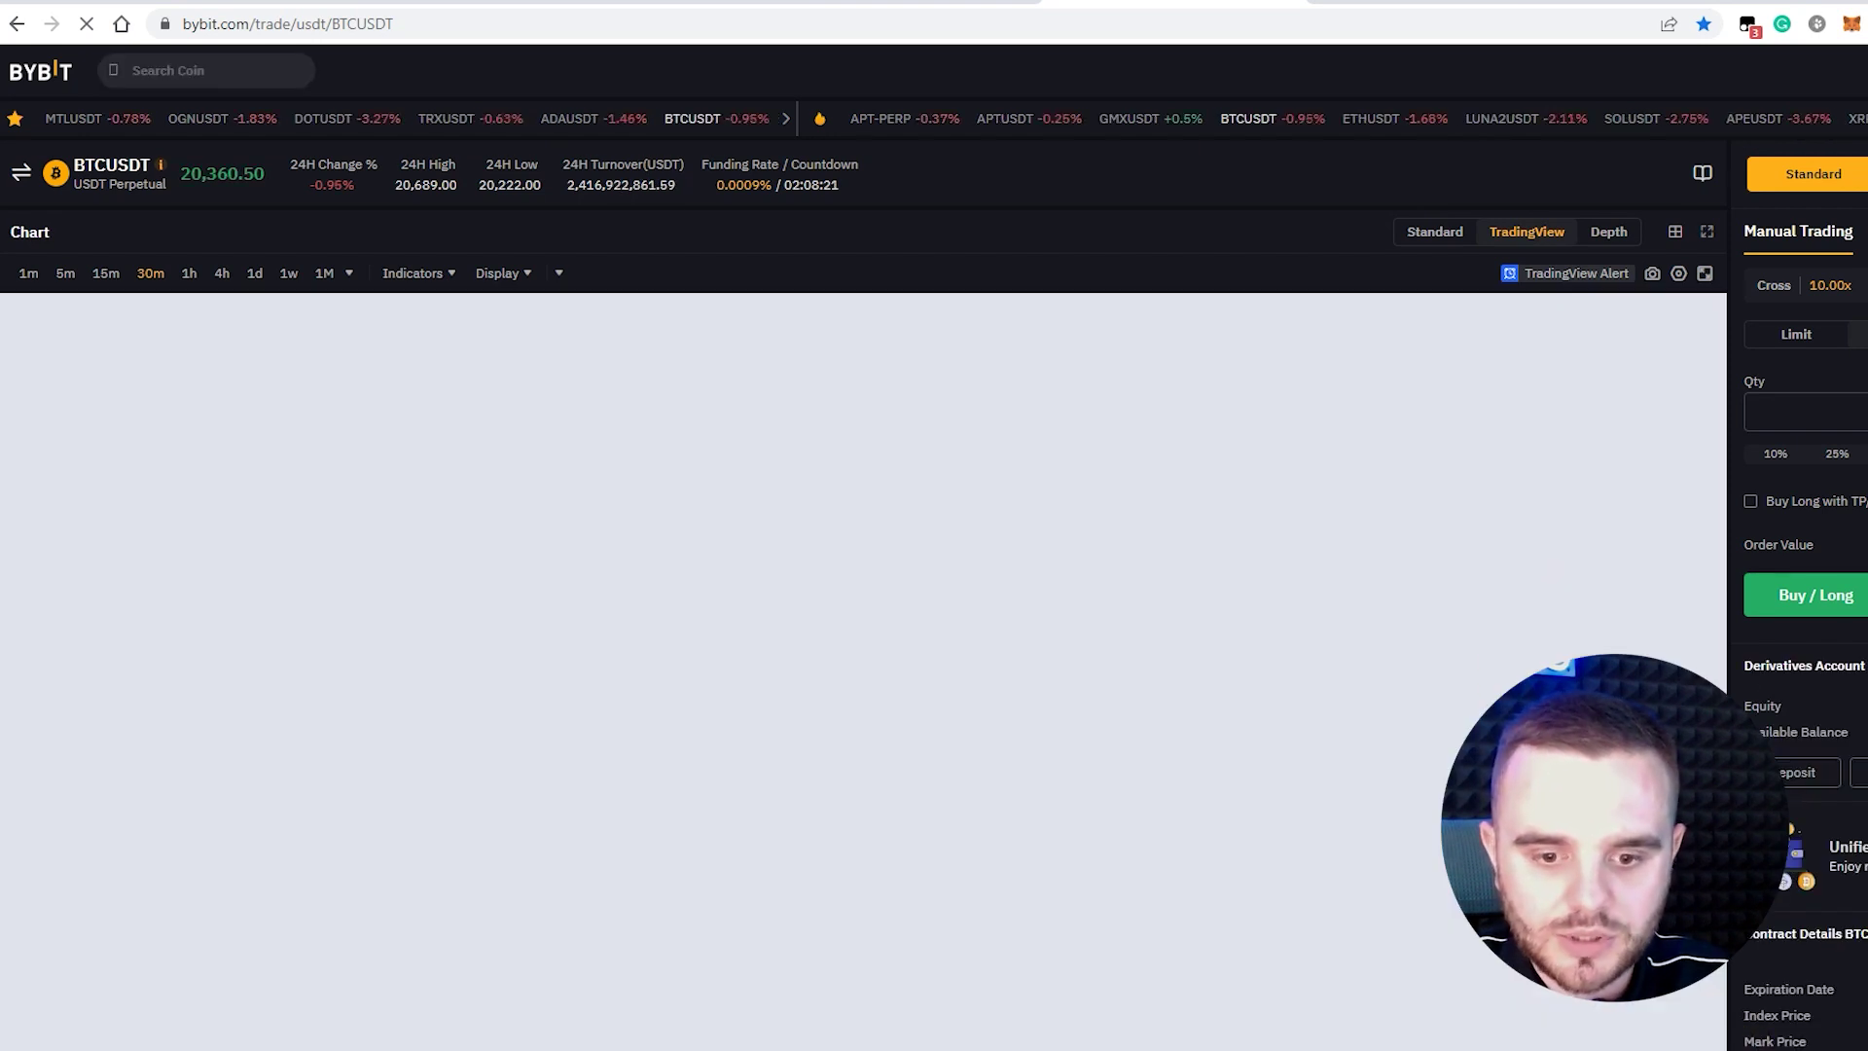
pyautogui.scroll(-1, 1807, 922)
pyautogui.scroll(-4, 1807, 922)
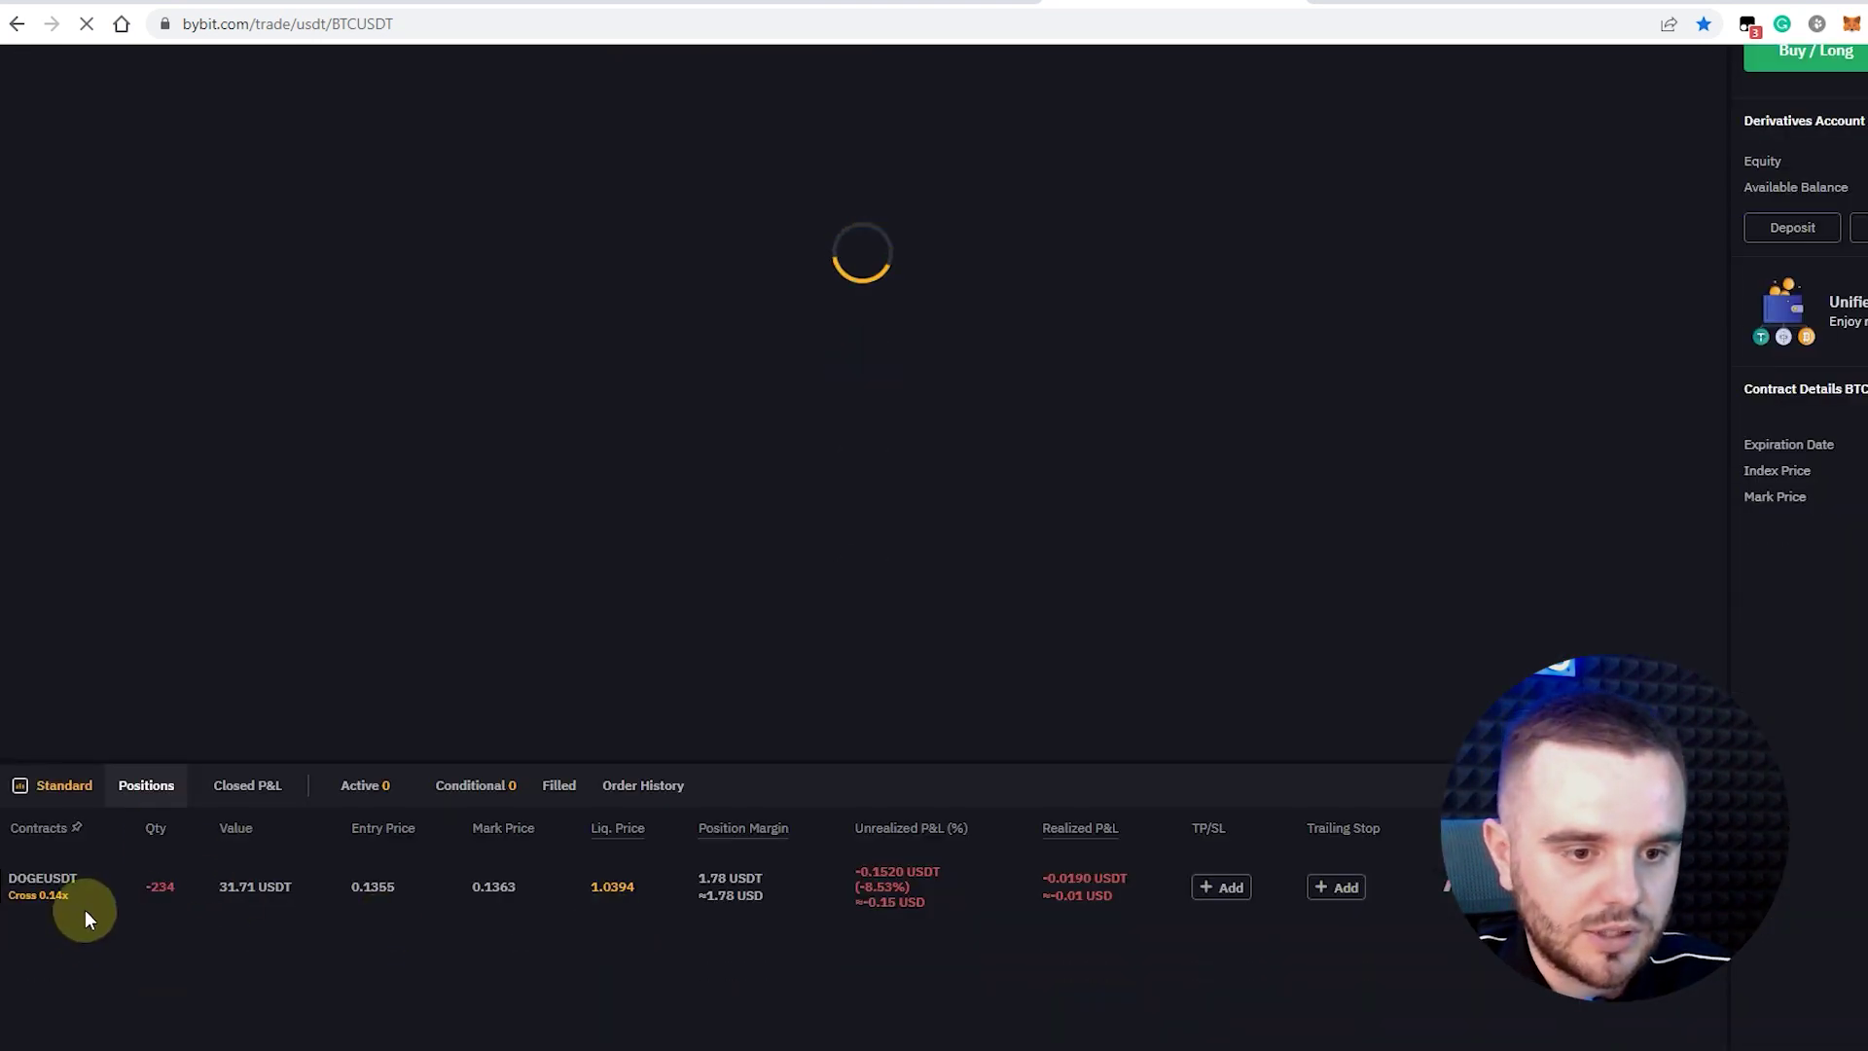
pyautogui.click(45, 879)
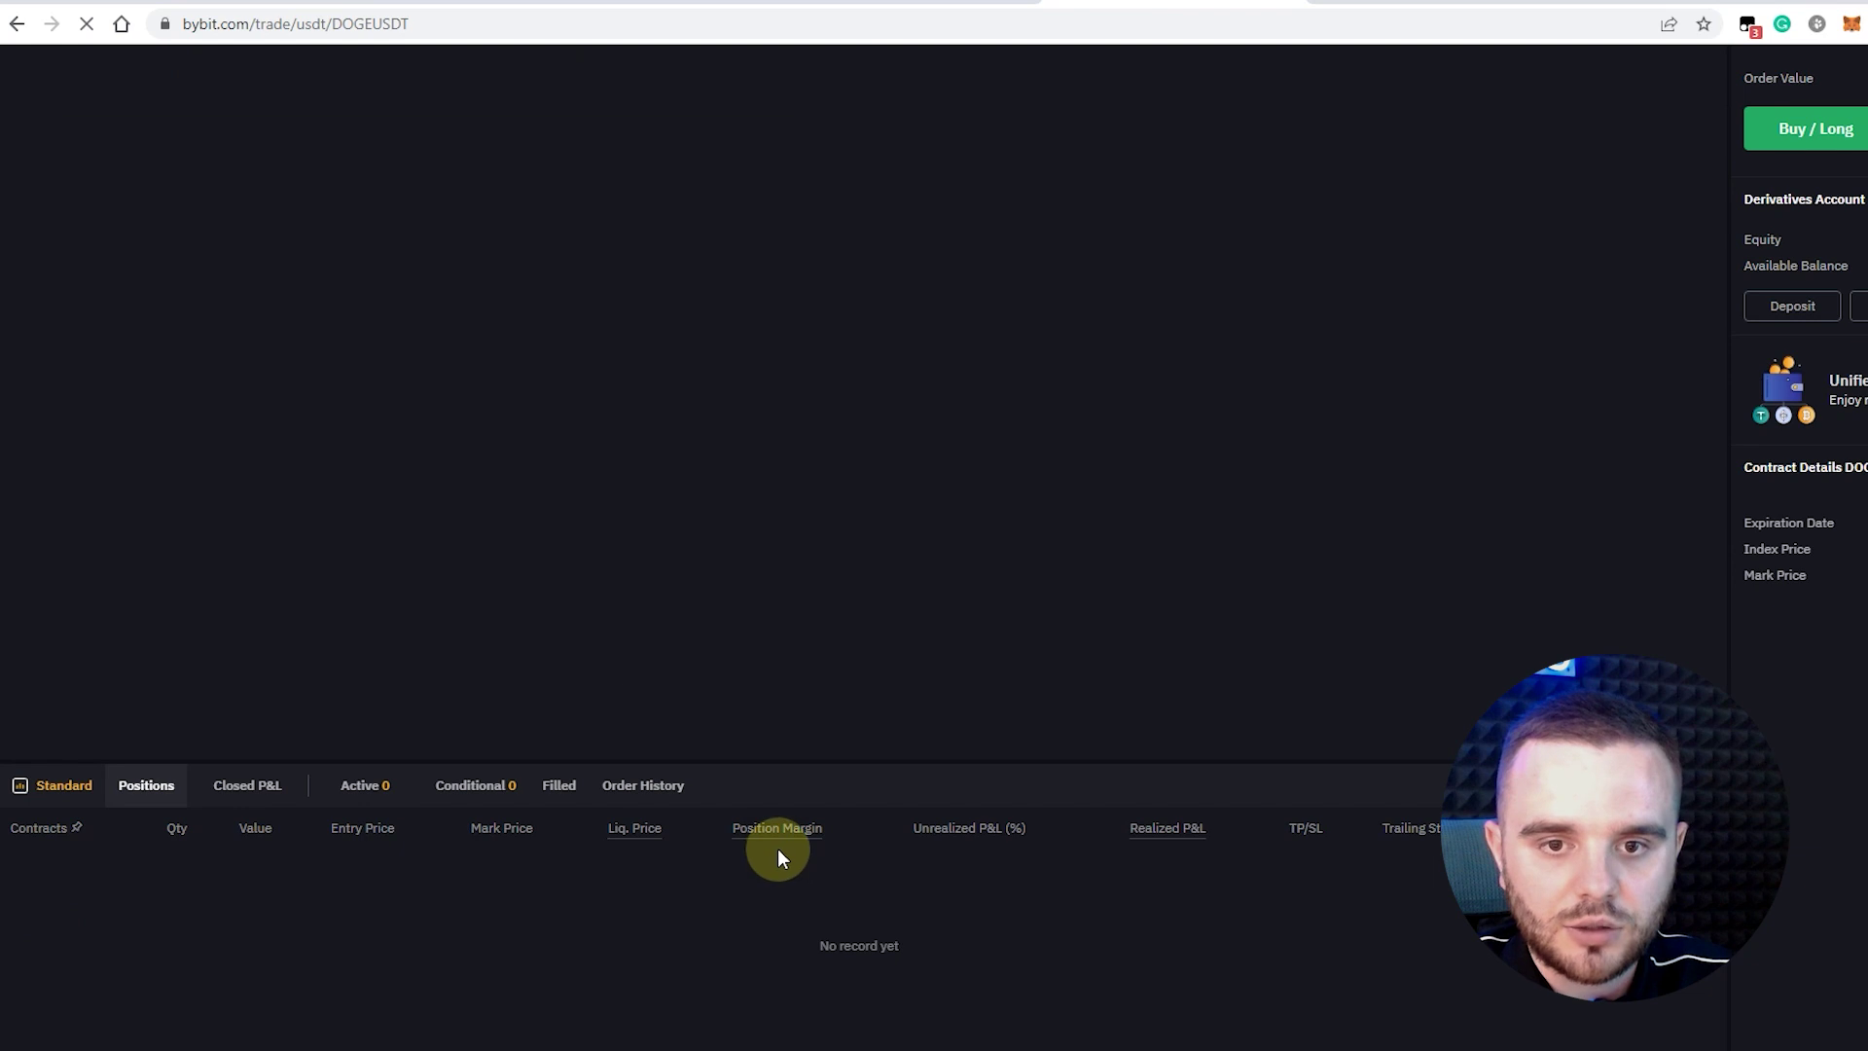
pyautogui.scroll(2, 778, 856)
pyautogui.scroll(3, 778, 856)
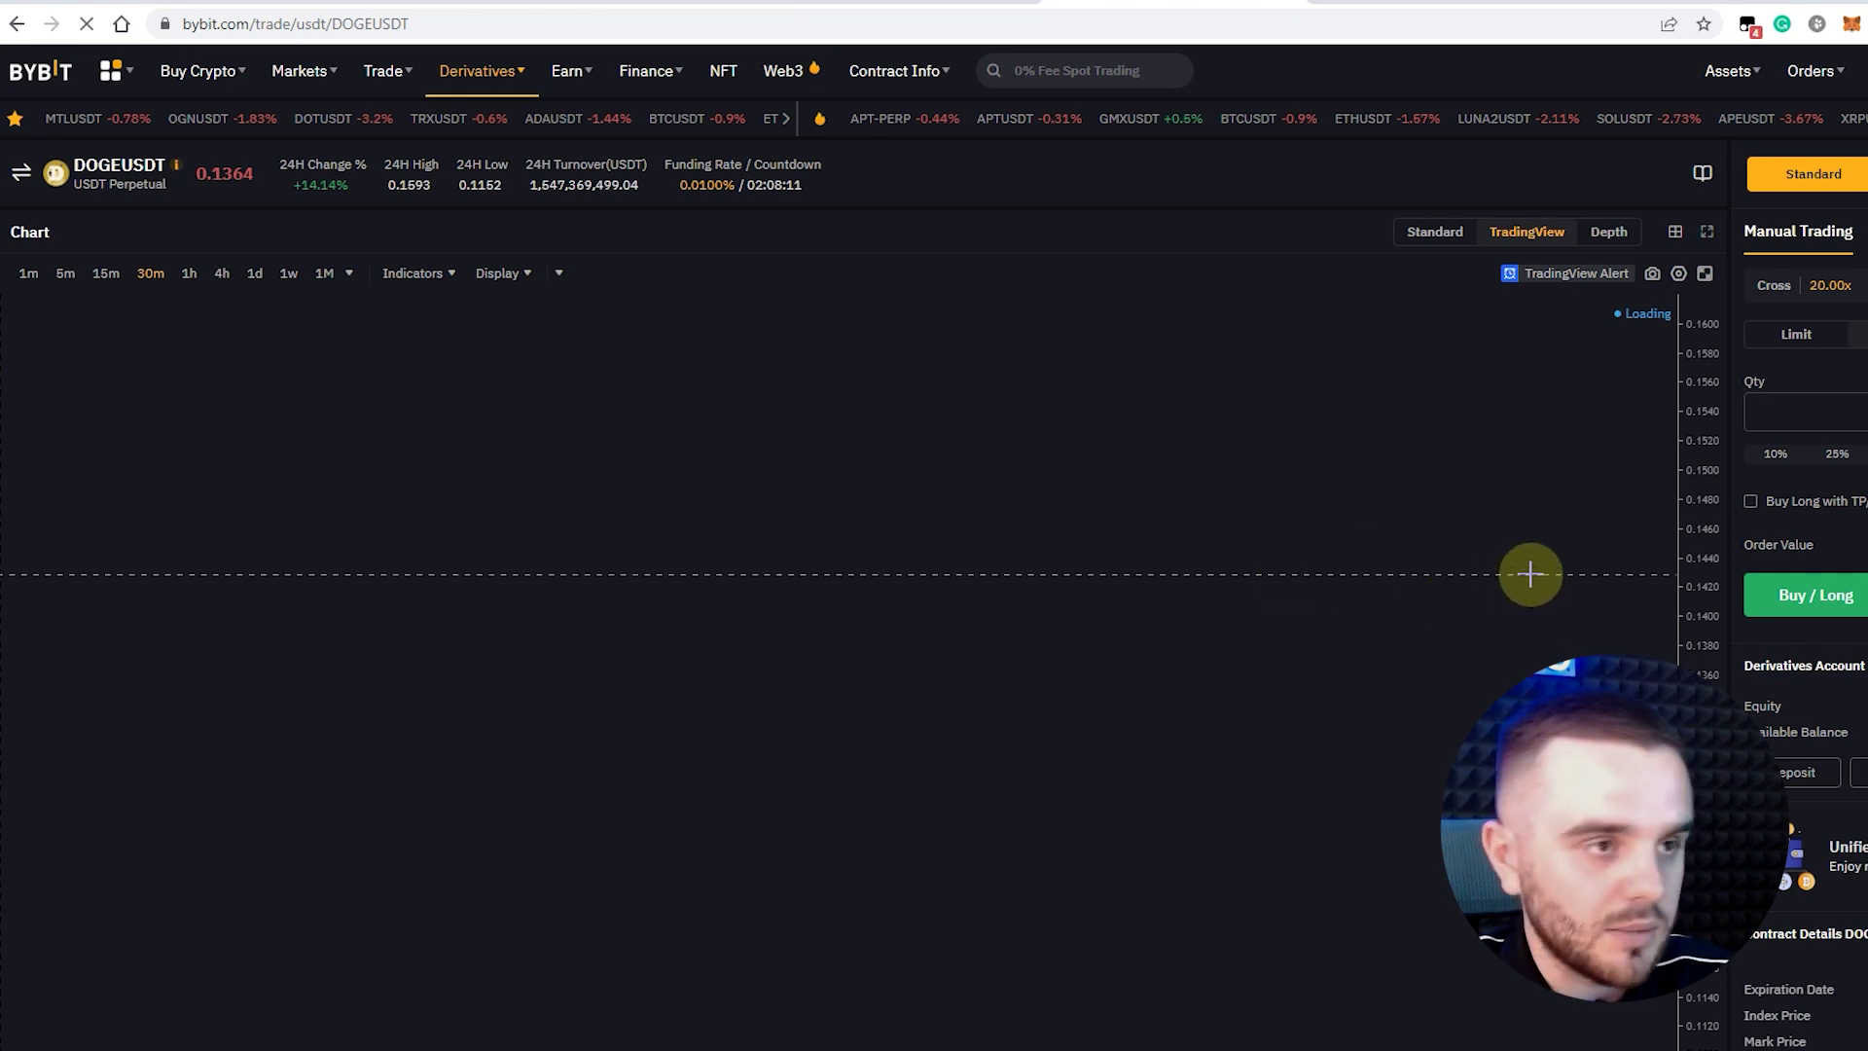
pyautogui.scroll(-1, 1509, 576)
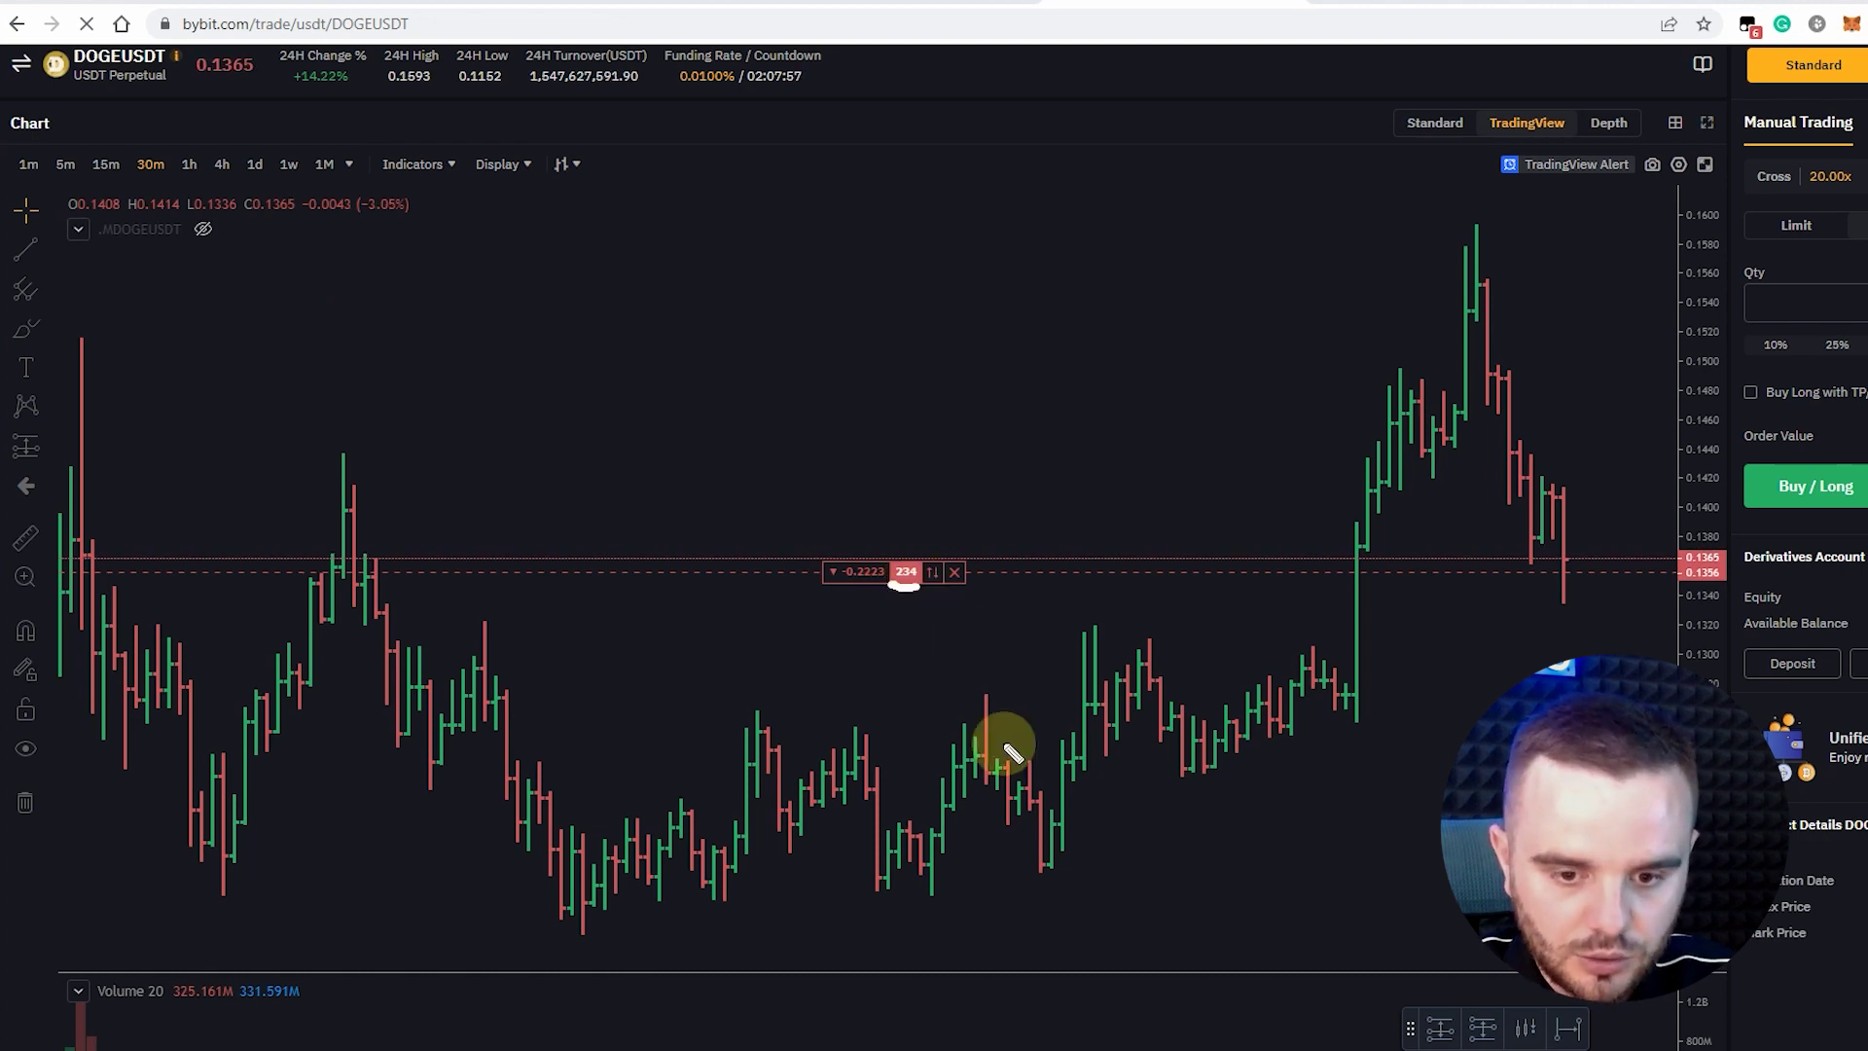
pyautogui.click(486, 1002)
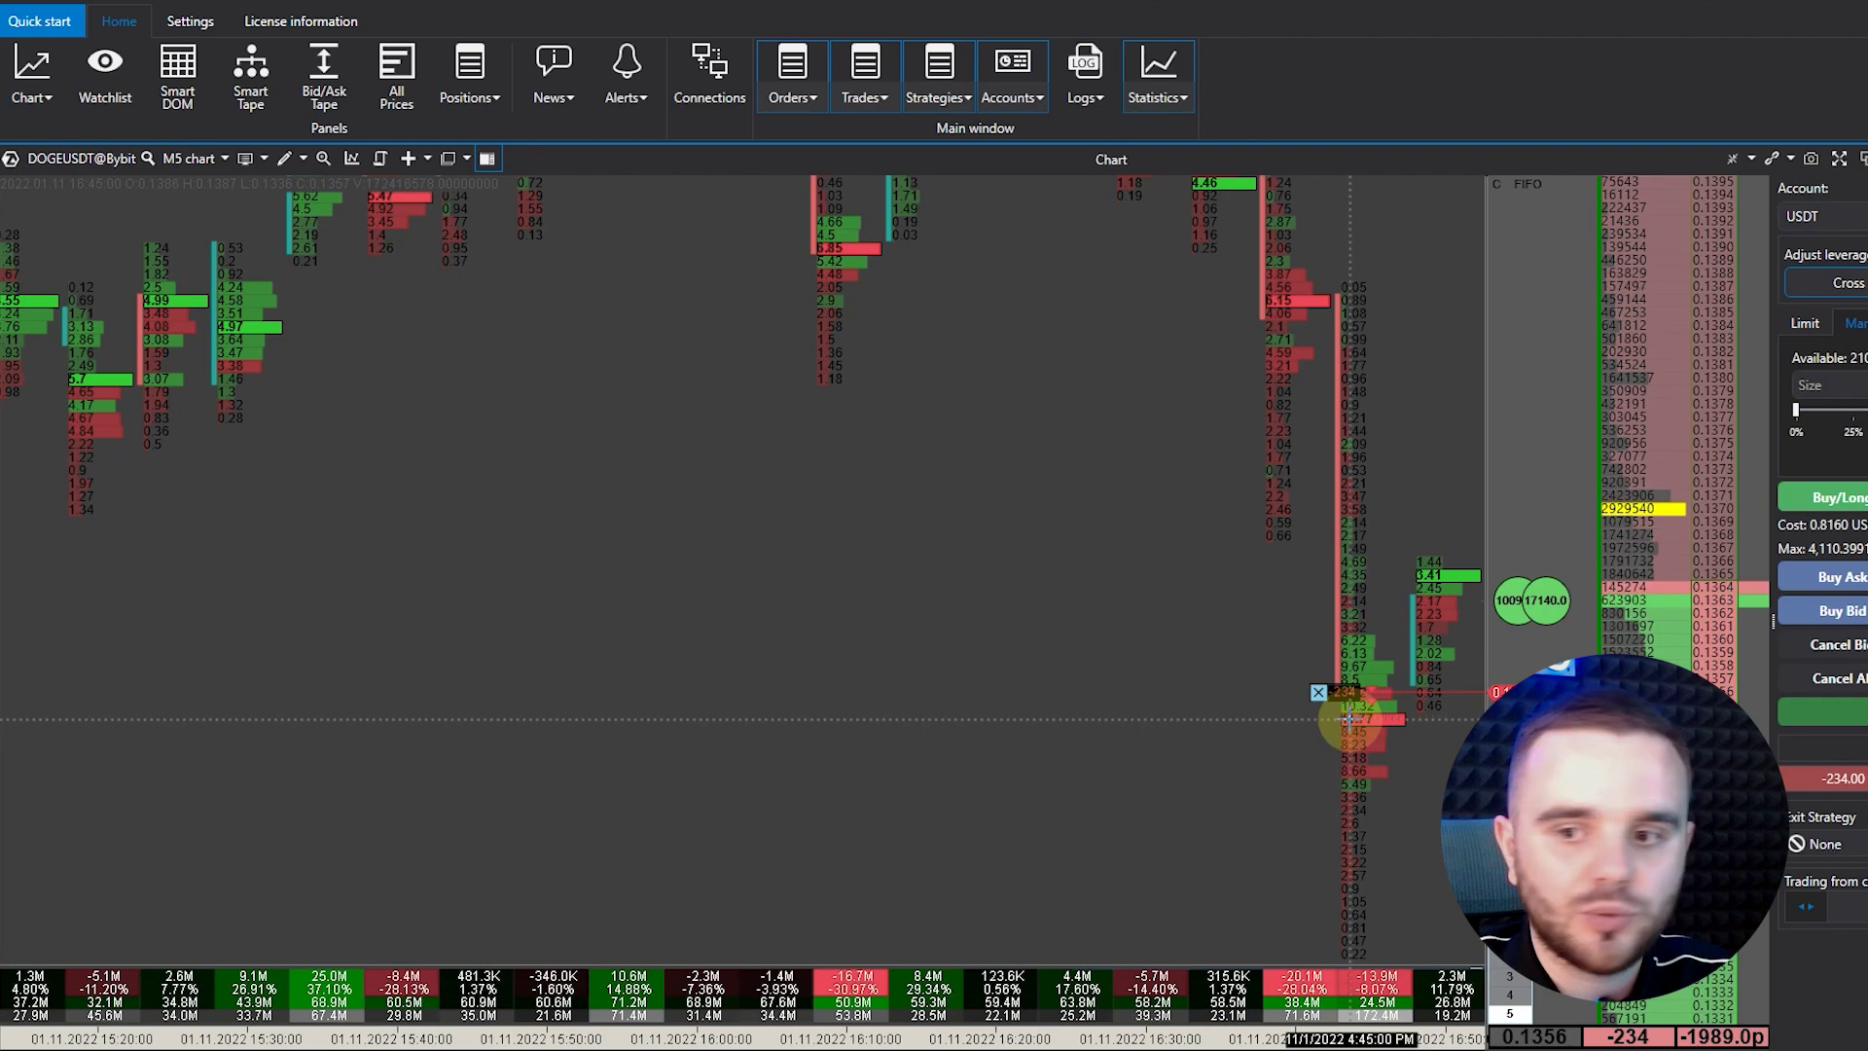
# - Close the DOGEUSDT short and attempt a 500 USDT ETHUSDT market sell short
pyautogui.click(1319, 694)
pyautogui.click(1080, 596)
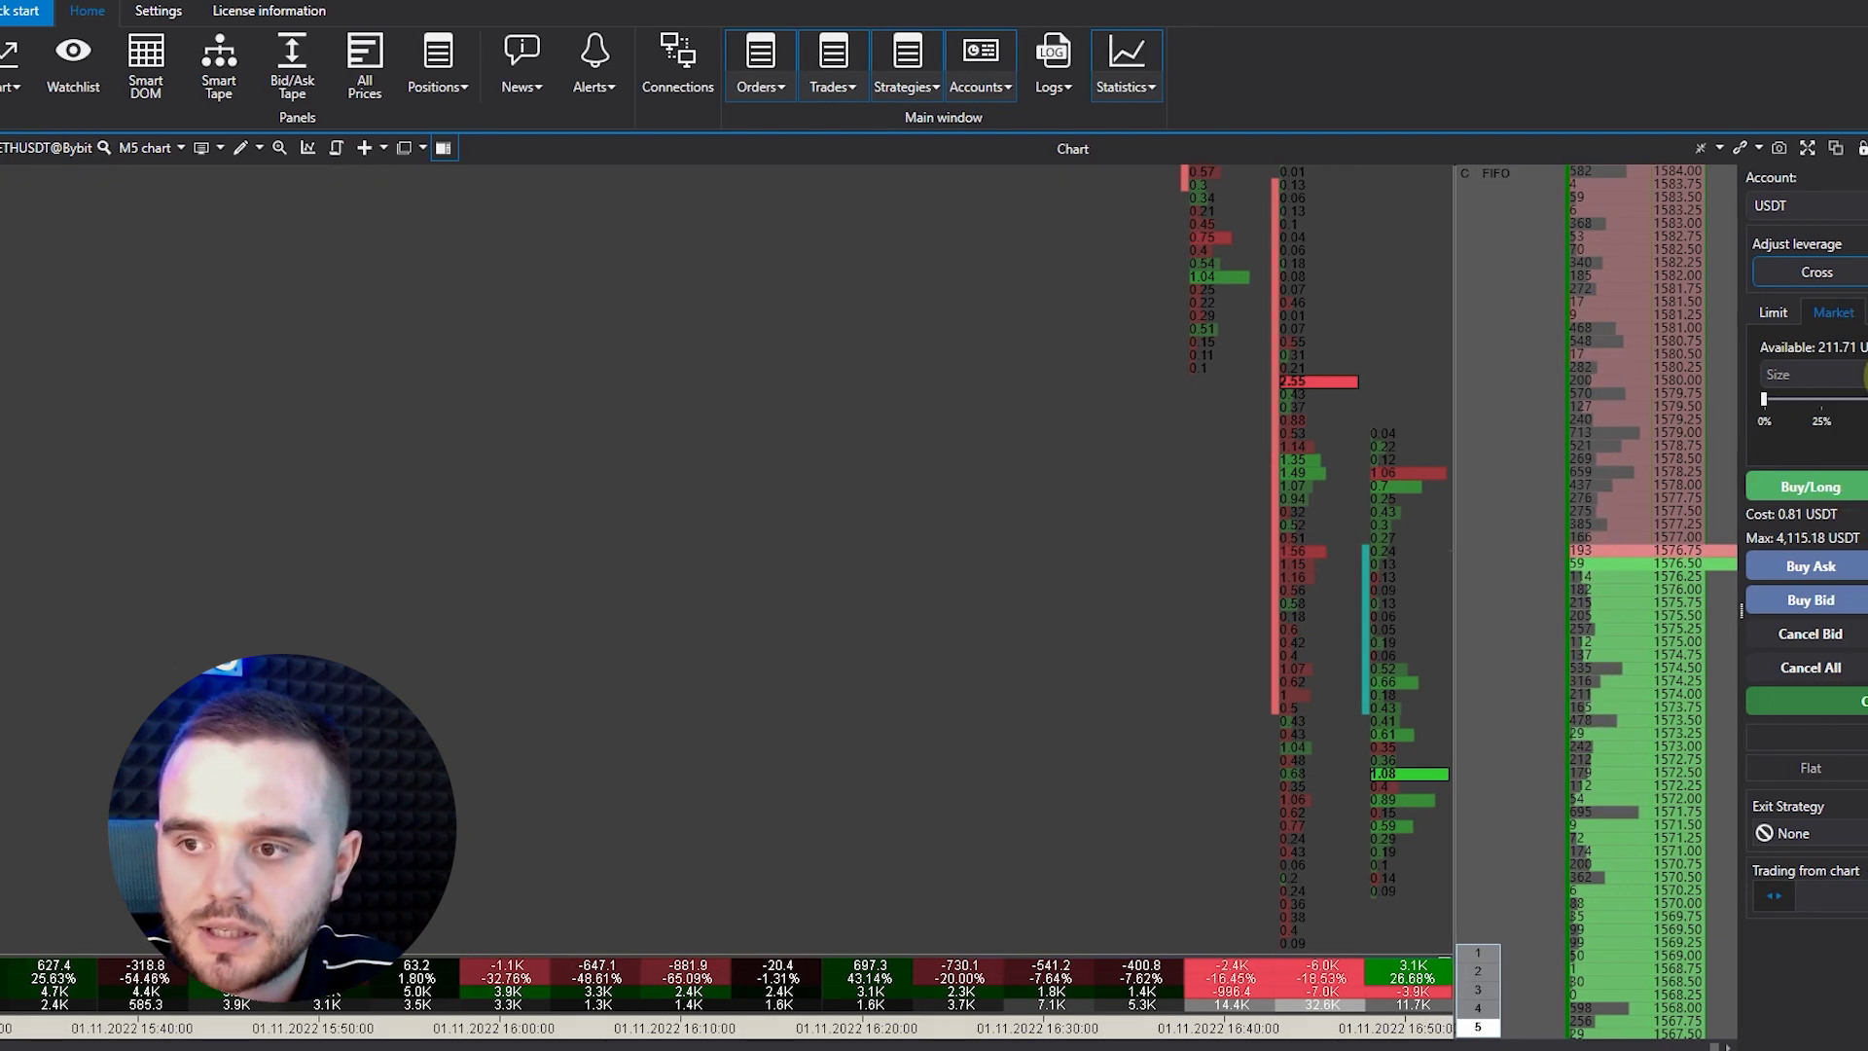
pyautogui.write('500')
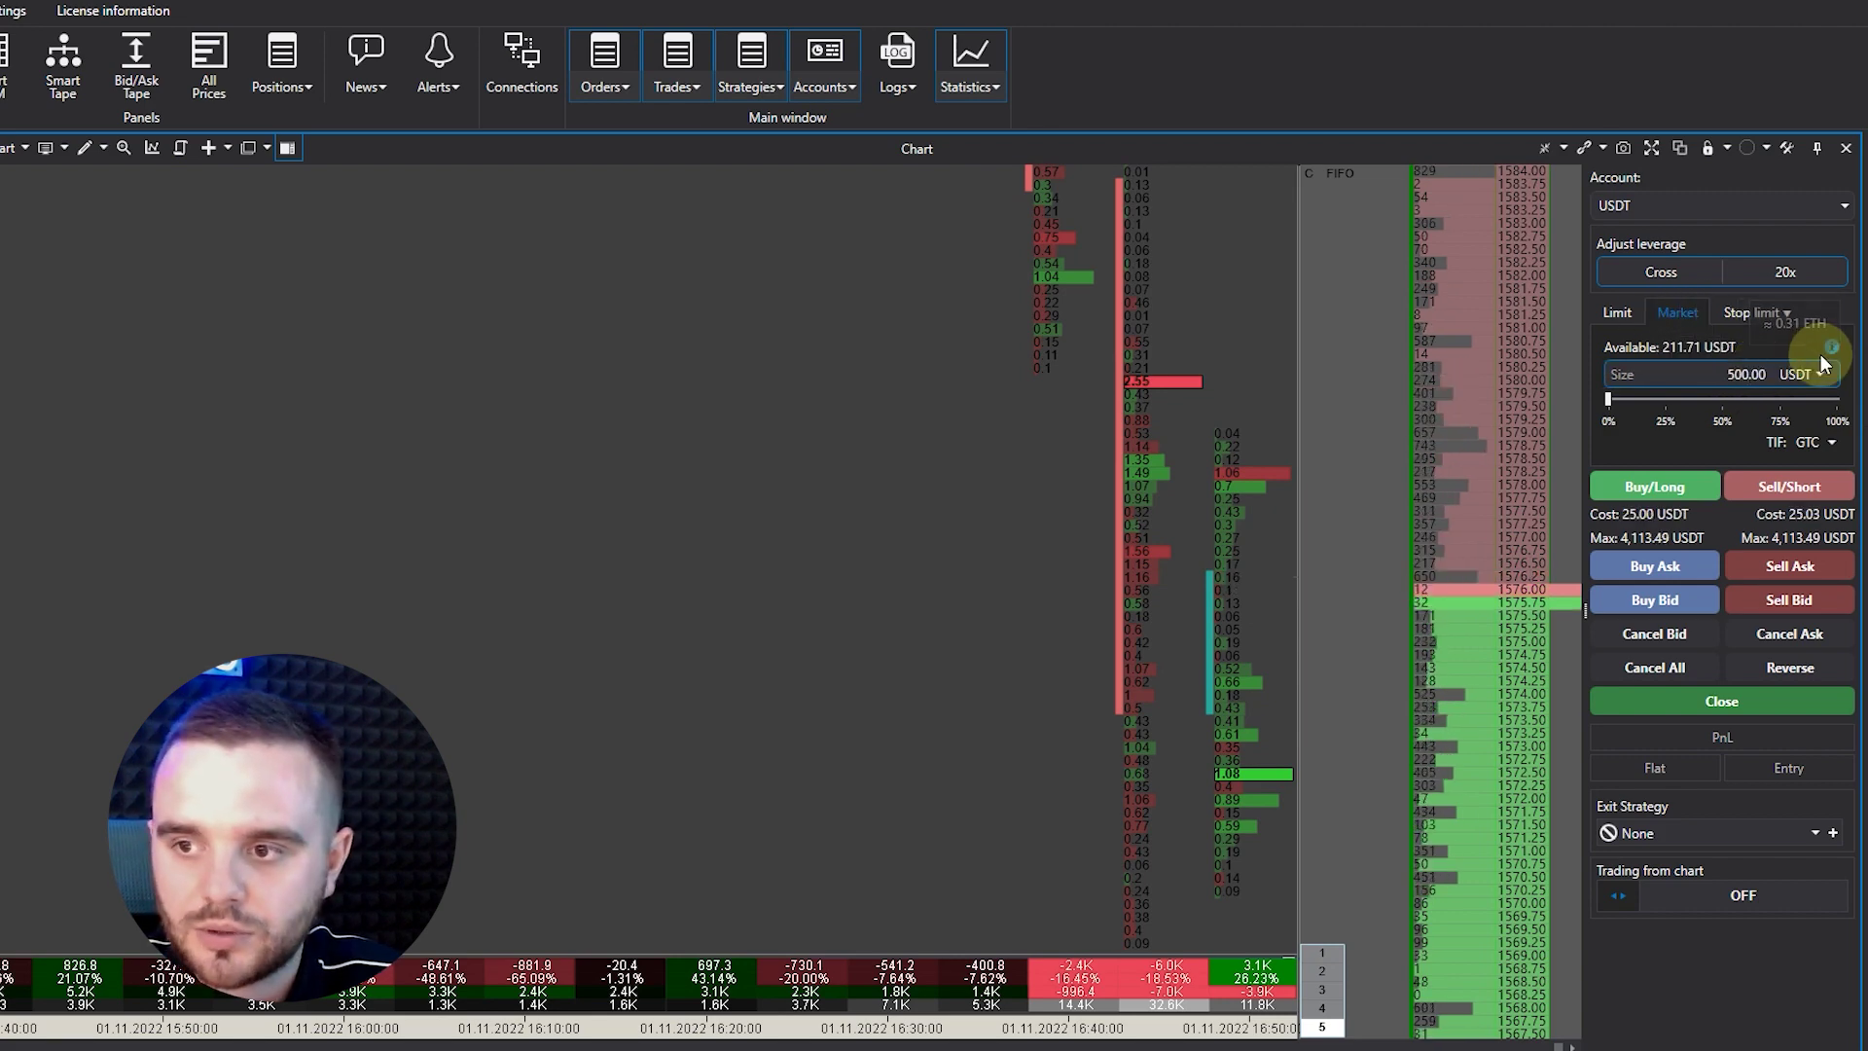
pyautogui.click(1777, 483)
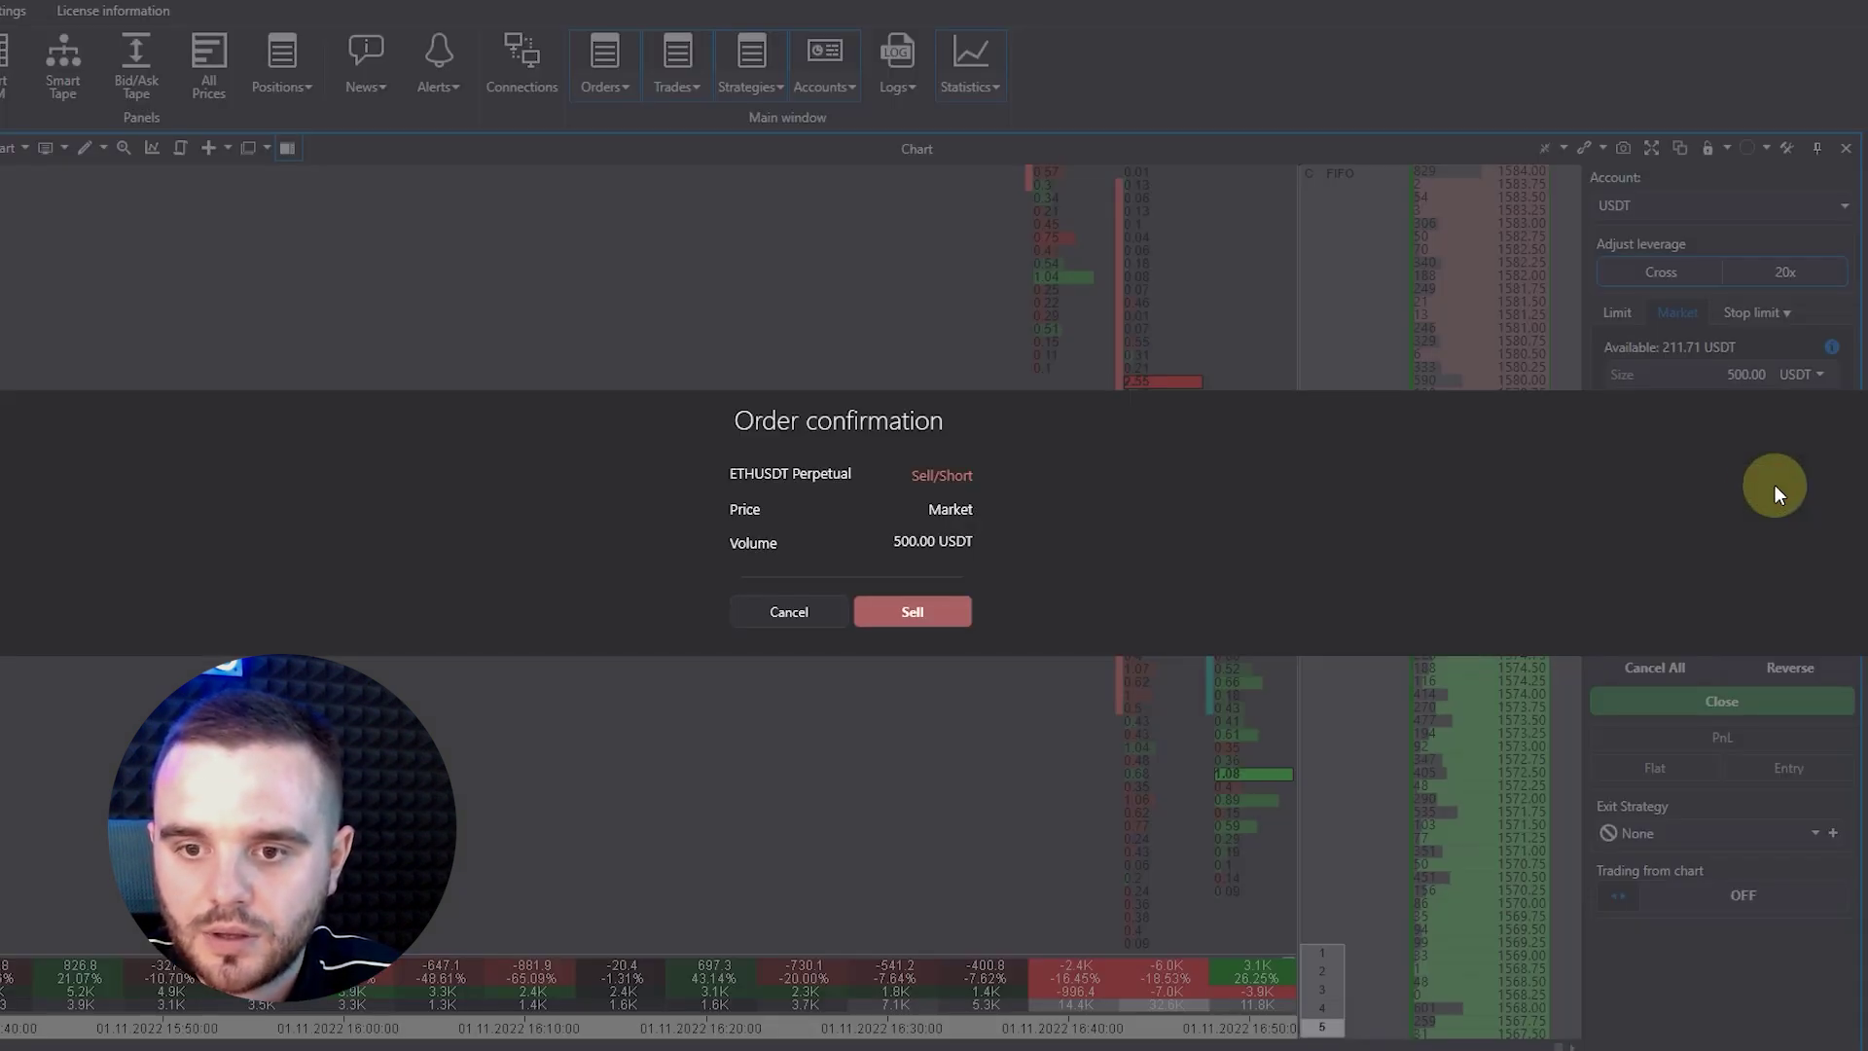
pyautogui.click(920, 613)
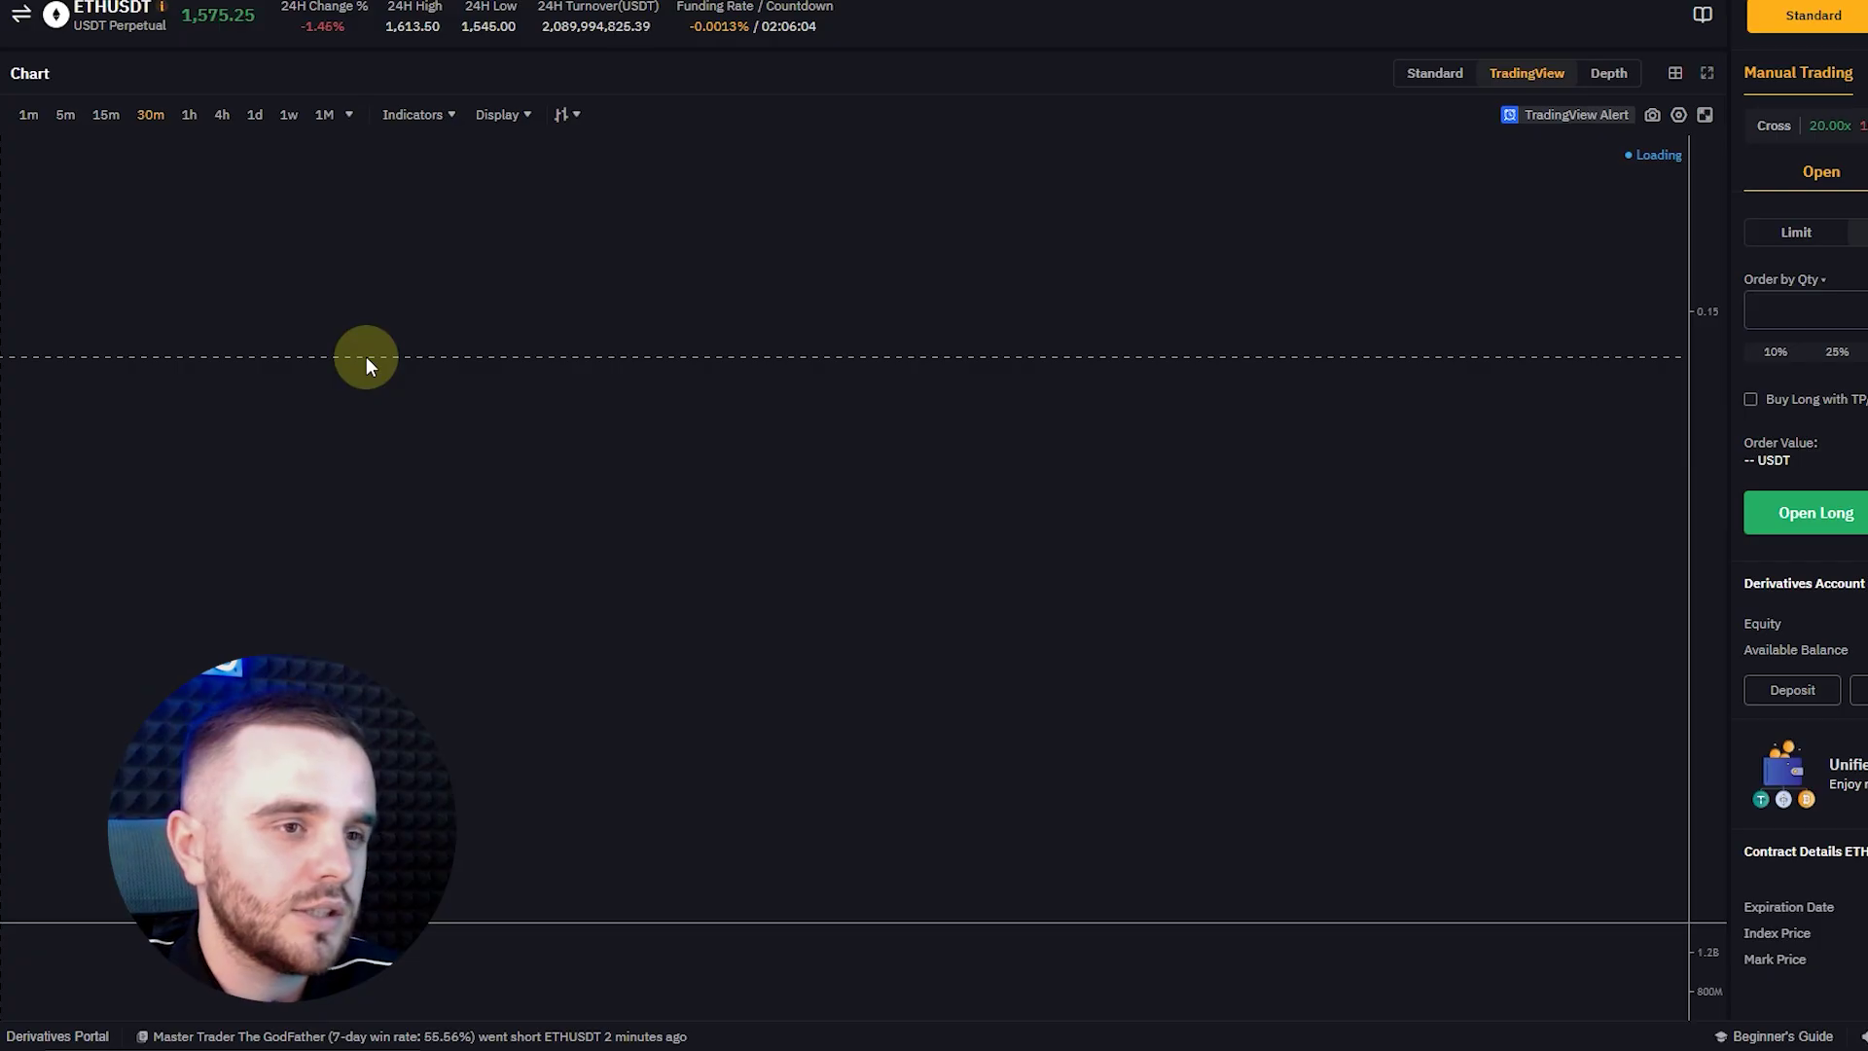
# - Switch Bybit's ETHUSDT position mode from Hedge to One-Way Mode and confirm it
pyautogui.scroll(2, 1721, 311)
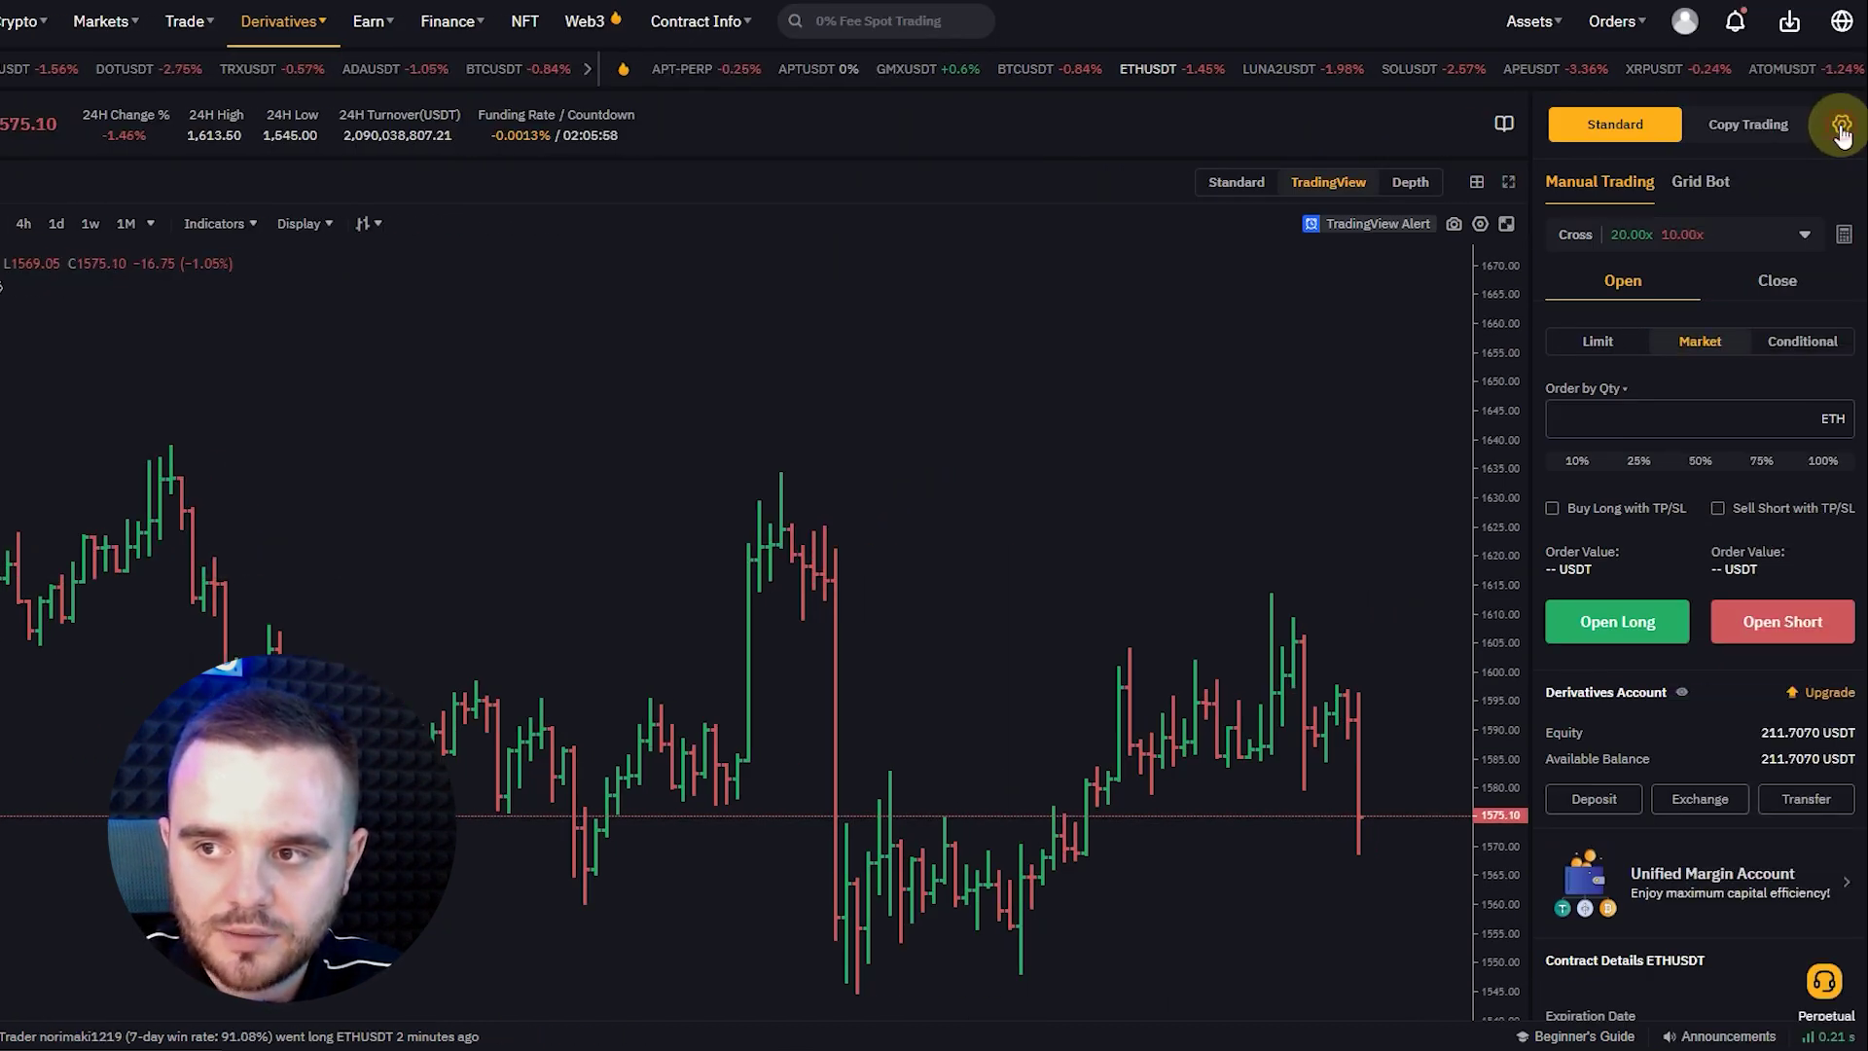
pyautogui.click(1842, 127)
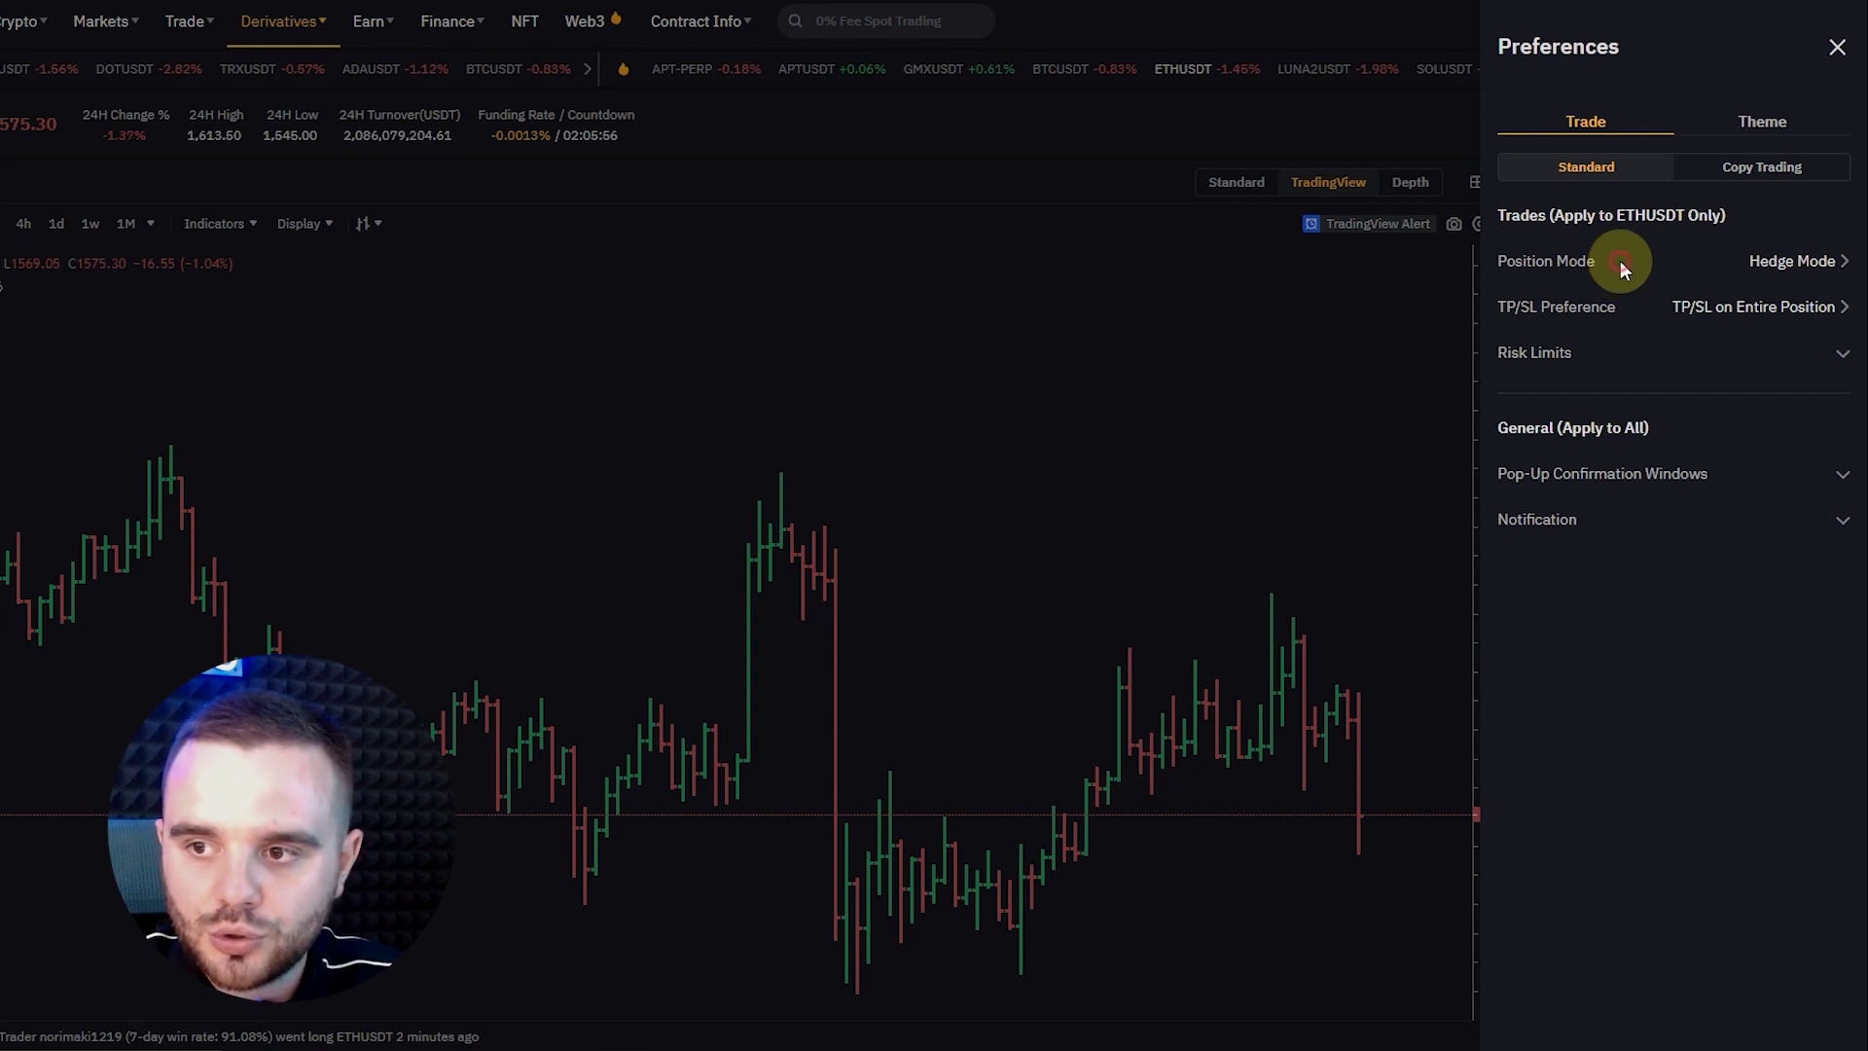
pyautogui.click(1620, 261)
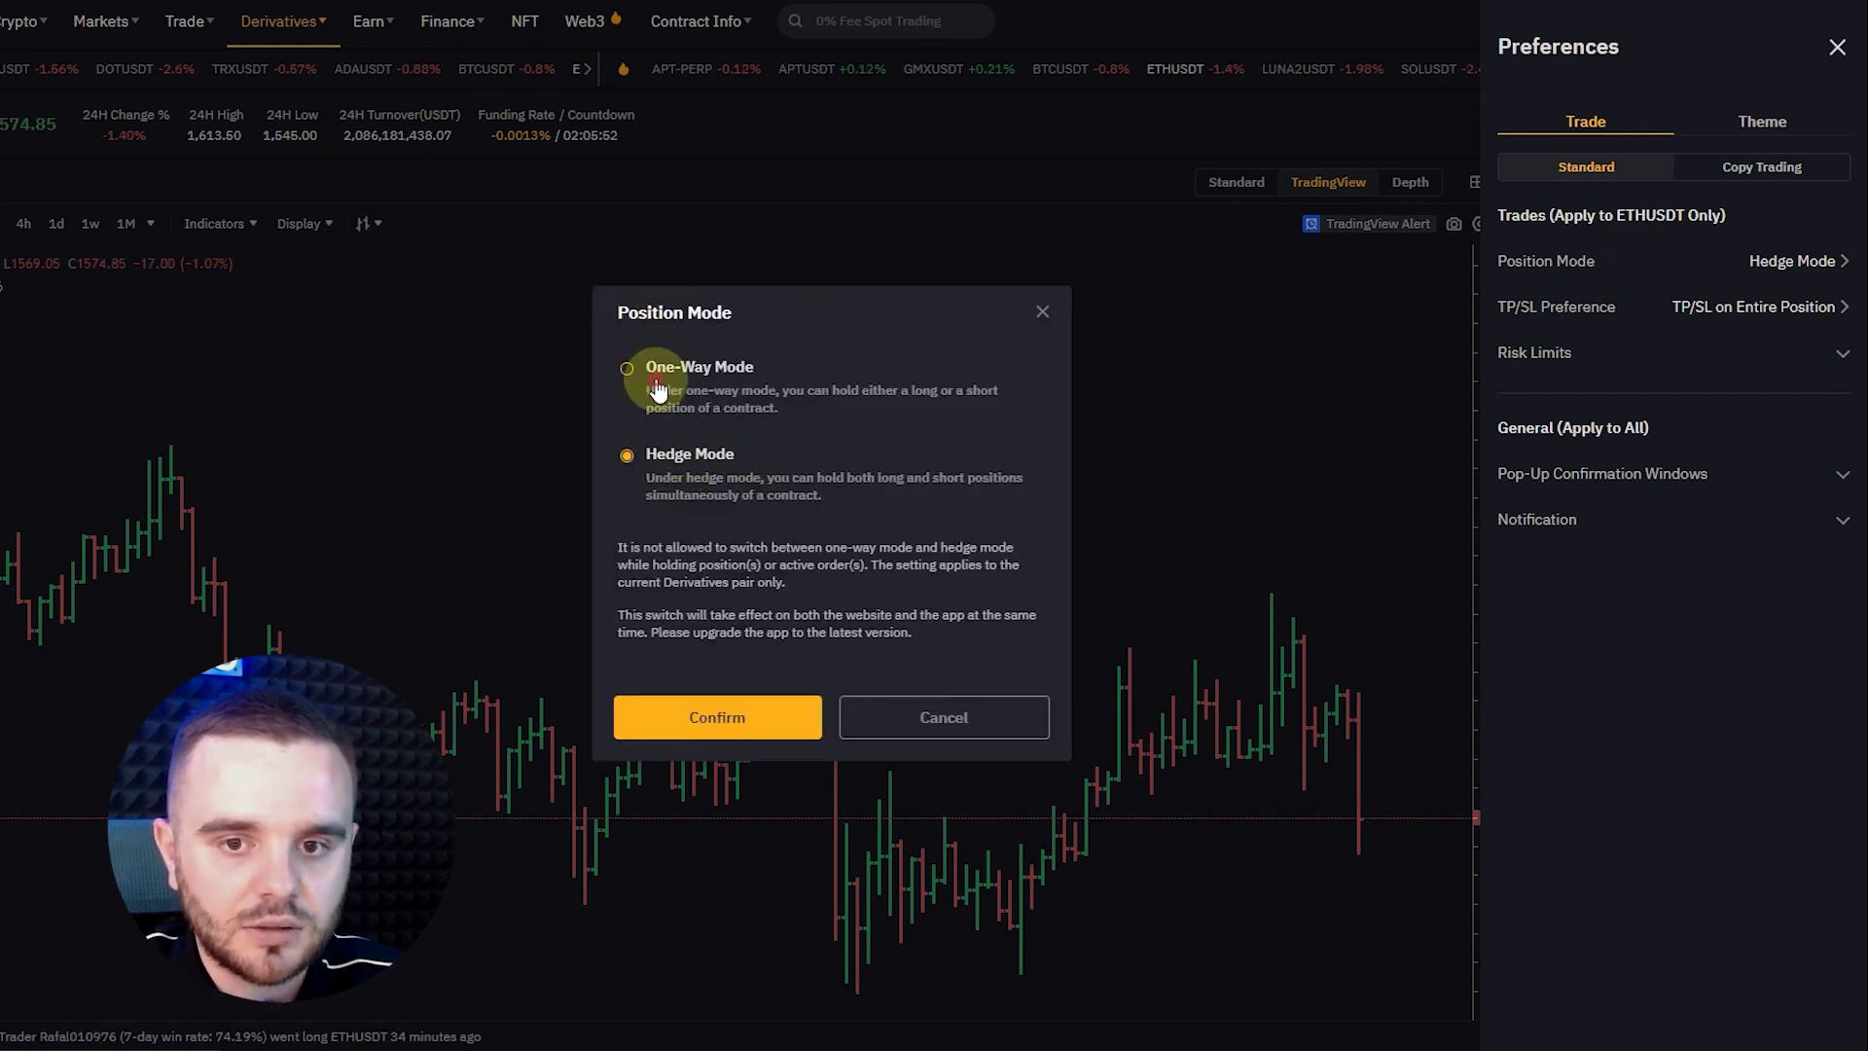
pyautogui.click(720, 728)
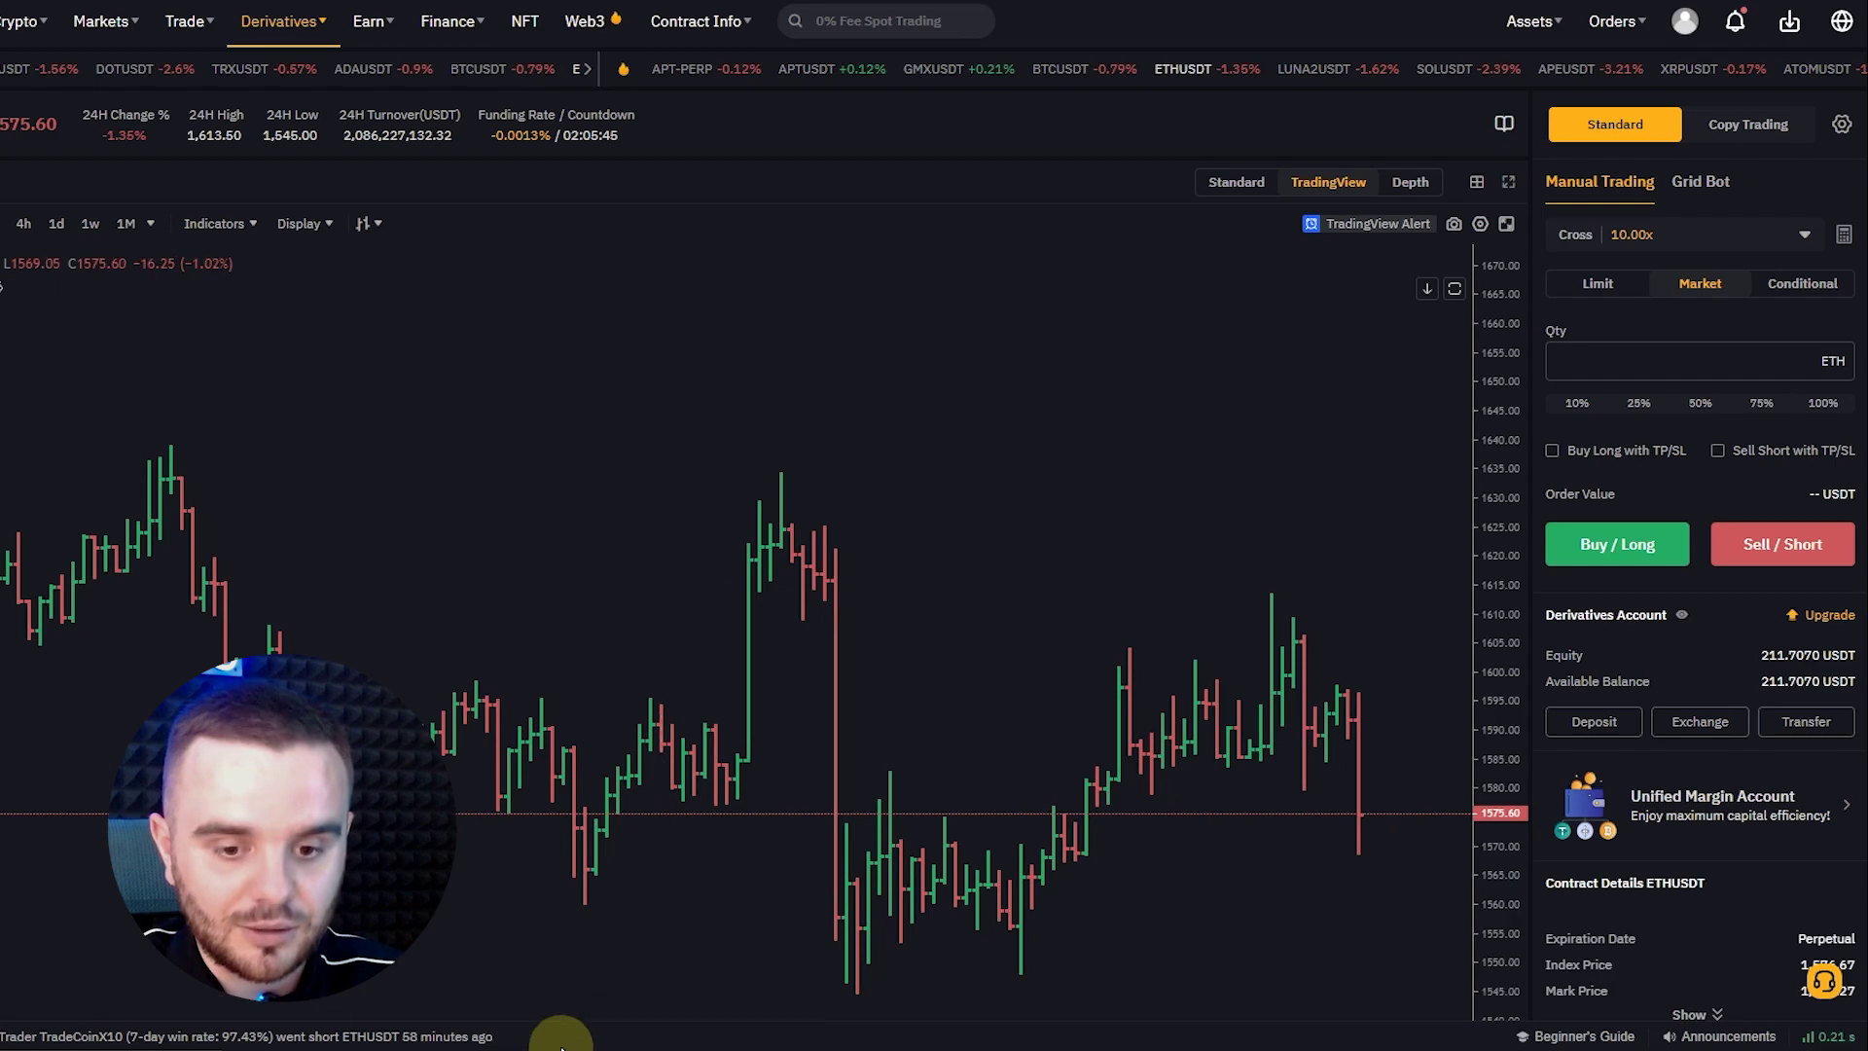
# - From ATAS, place a 25 USDT market Sell/Short order on ETHUSDT
pyautogui.moveTo(535, 1039)
pyautogui.click(535, 964)
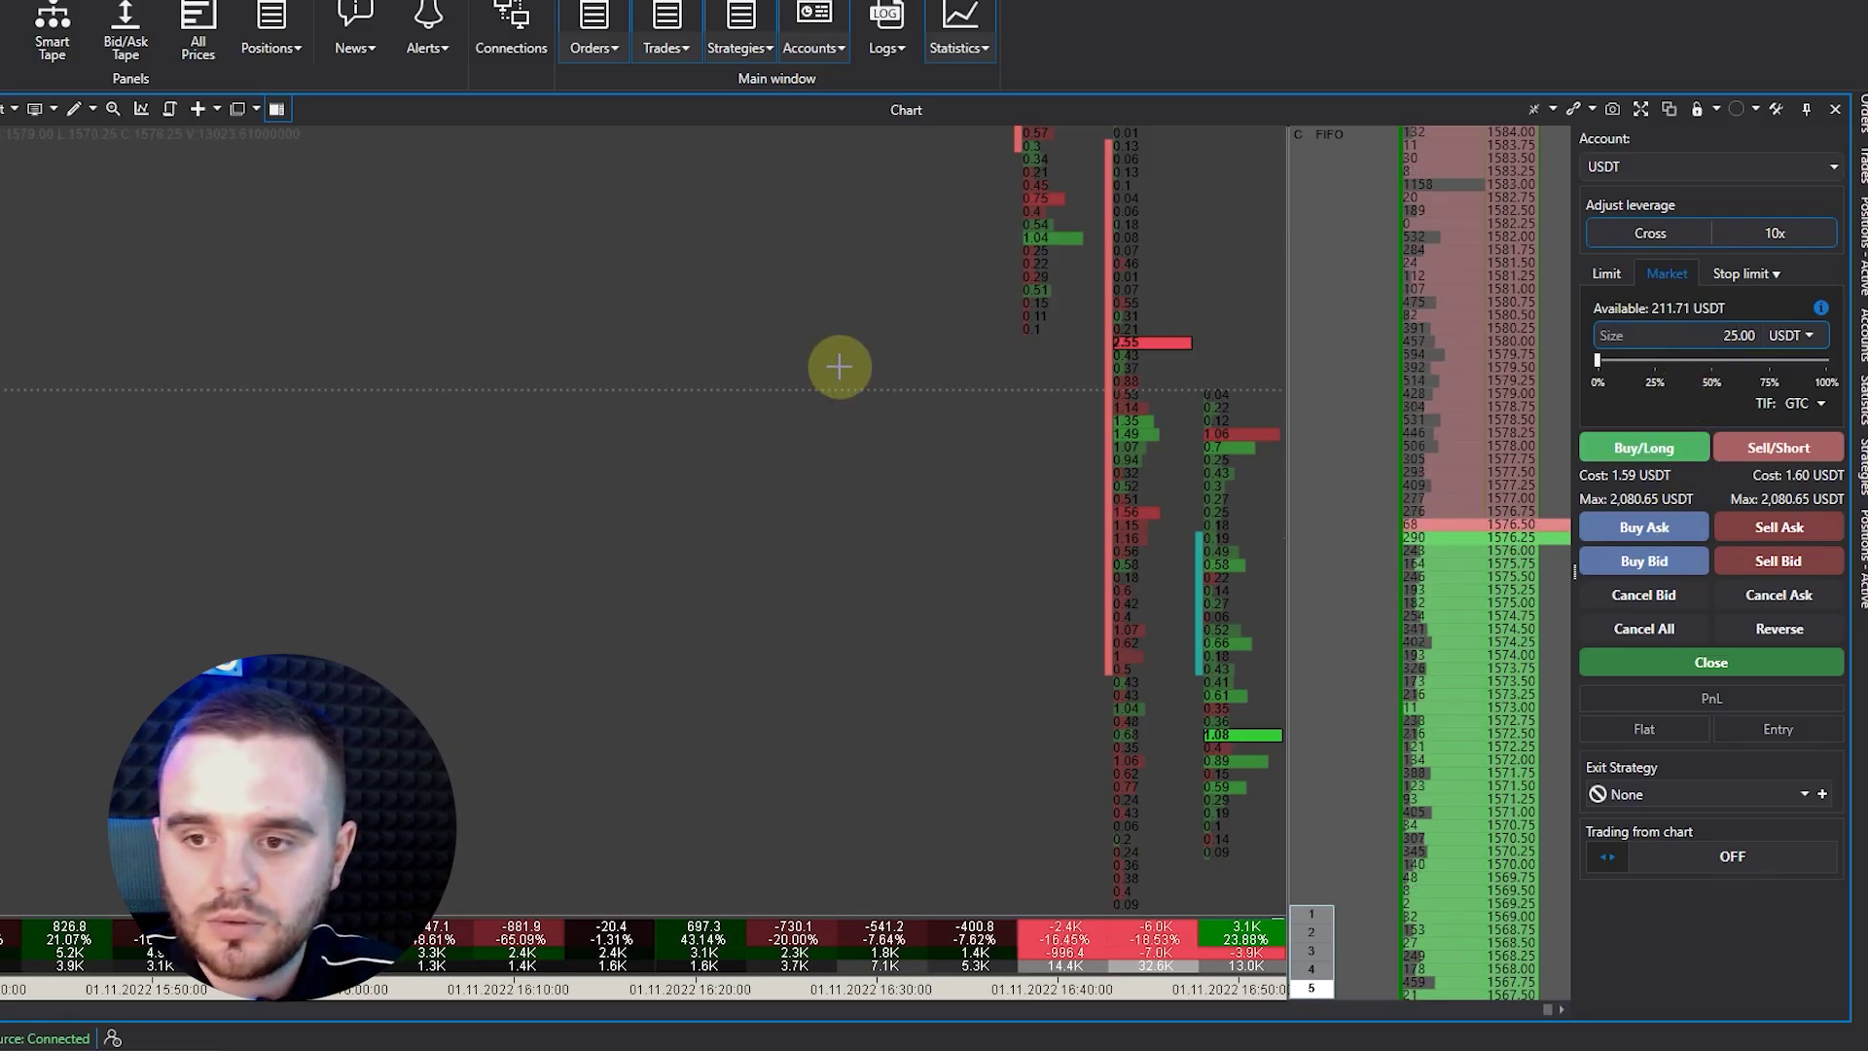
pyautogui.click(1776, 448)
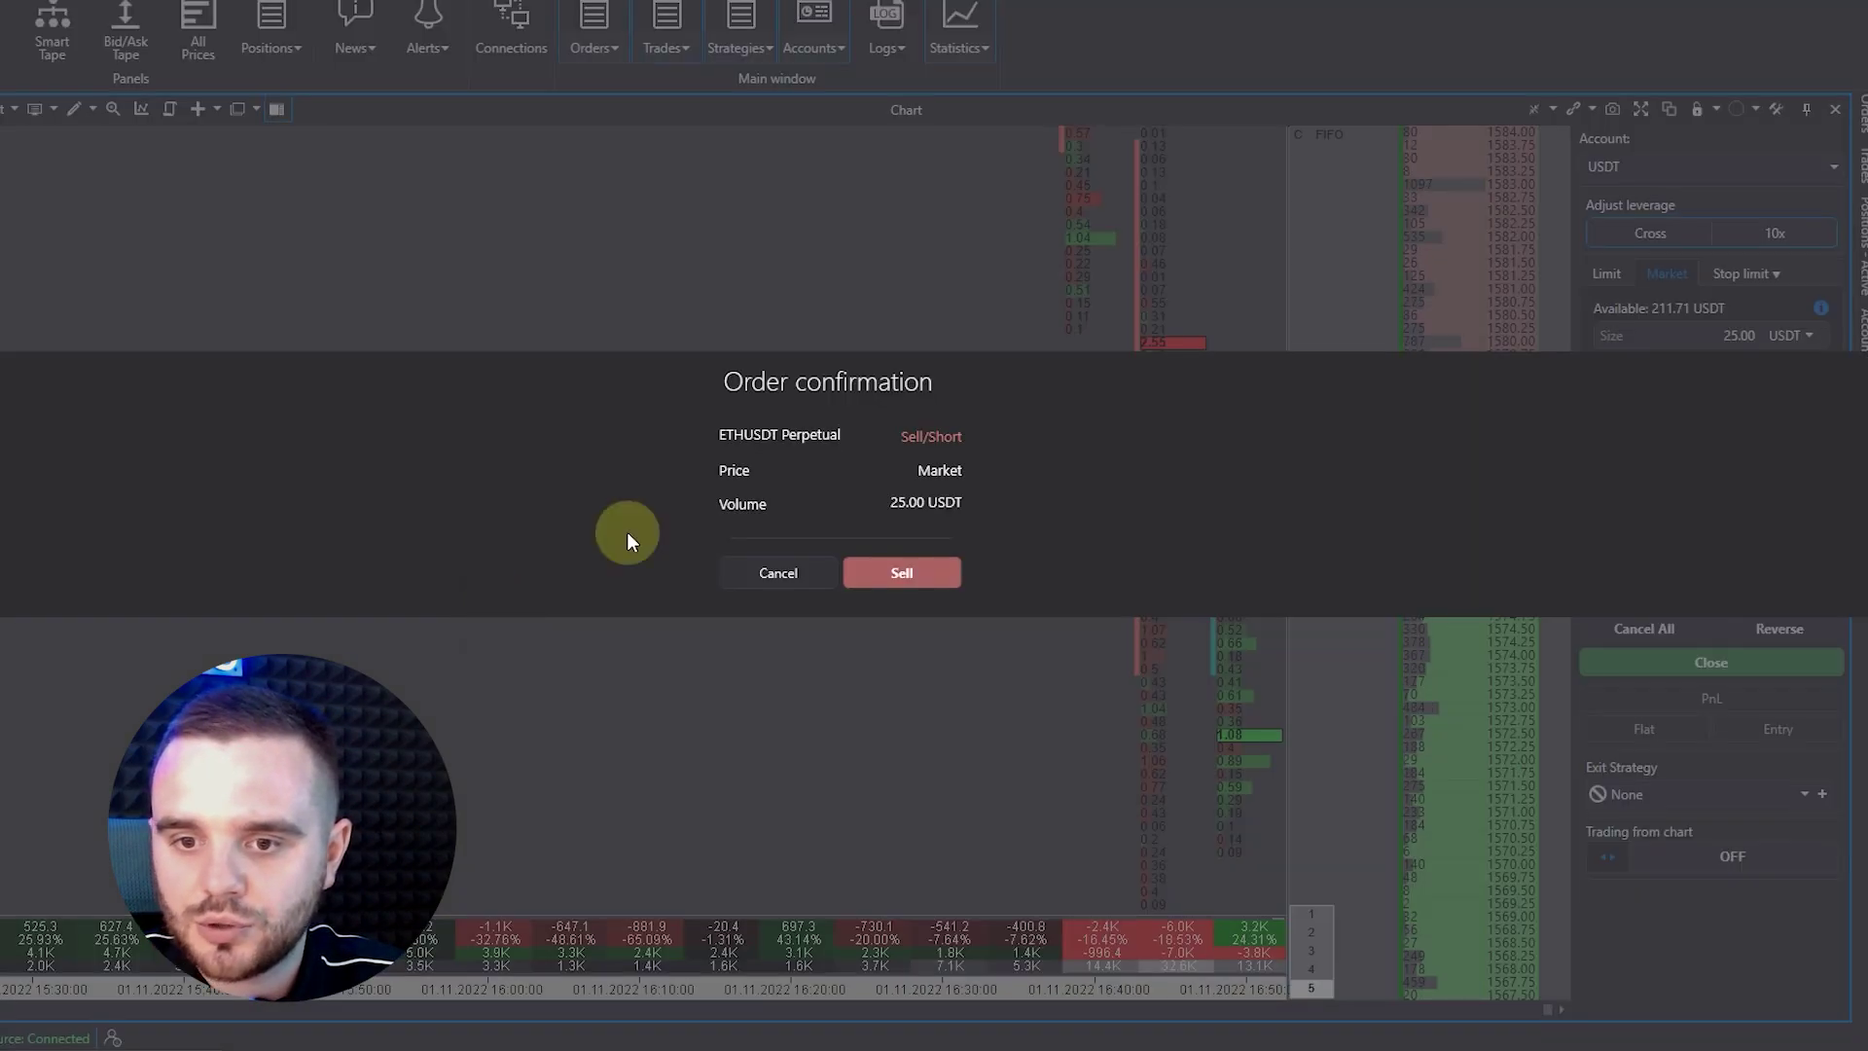
pyautogui.click(880, 574)
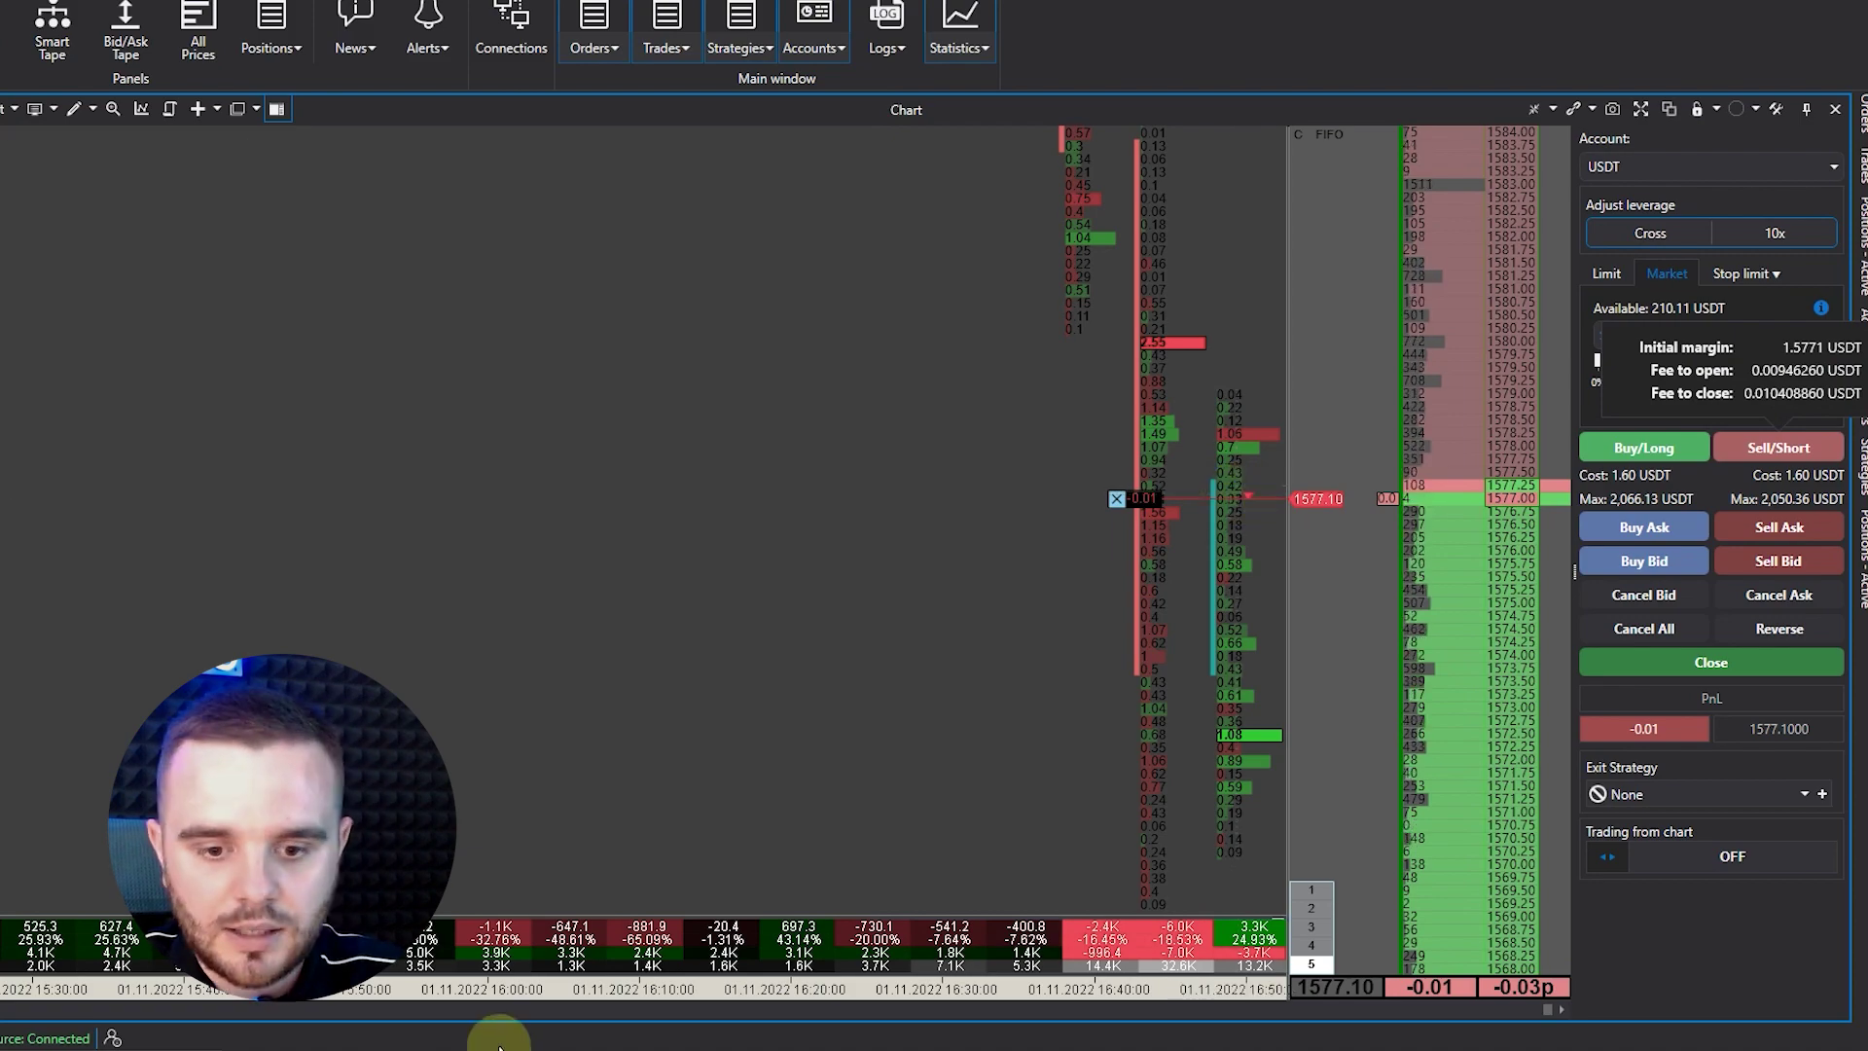
# - Verify the 0.01 ETH short on Bybit, then close the ETHUSDT position in ATAS
pyautogui.hotkey('alt', 'Tab')
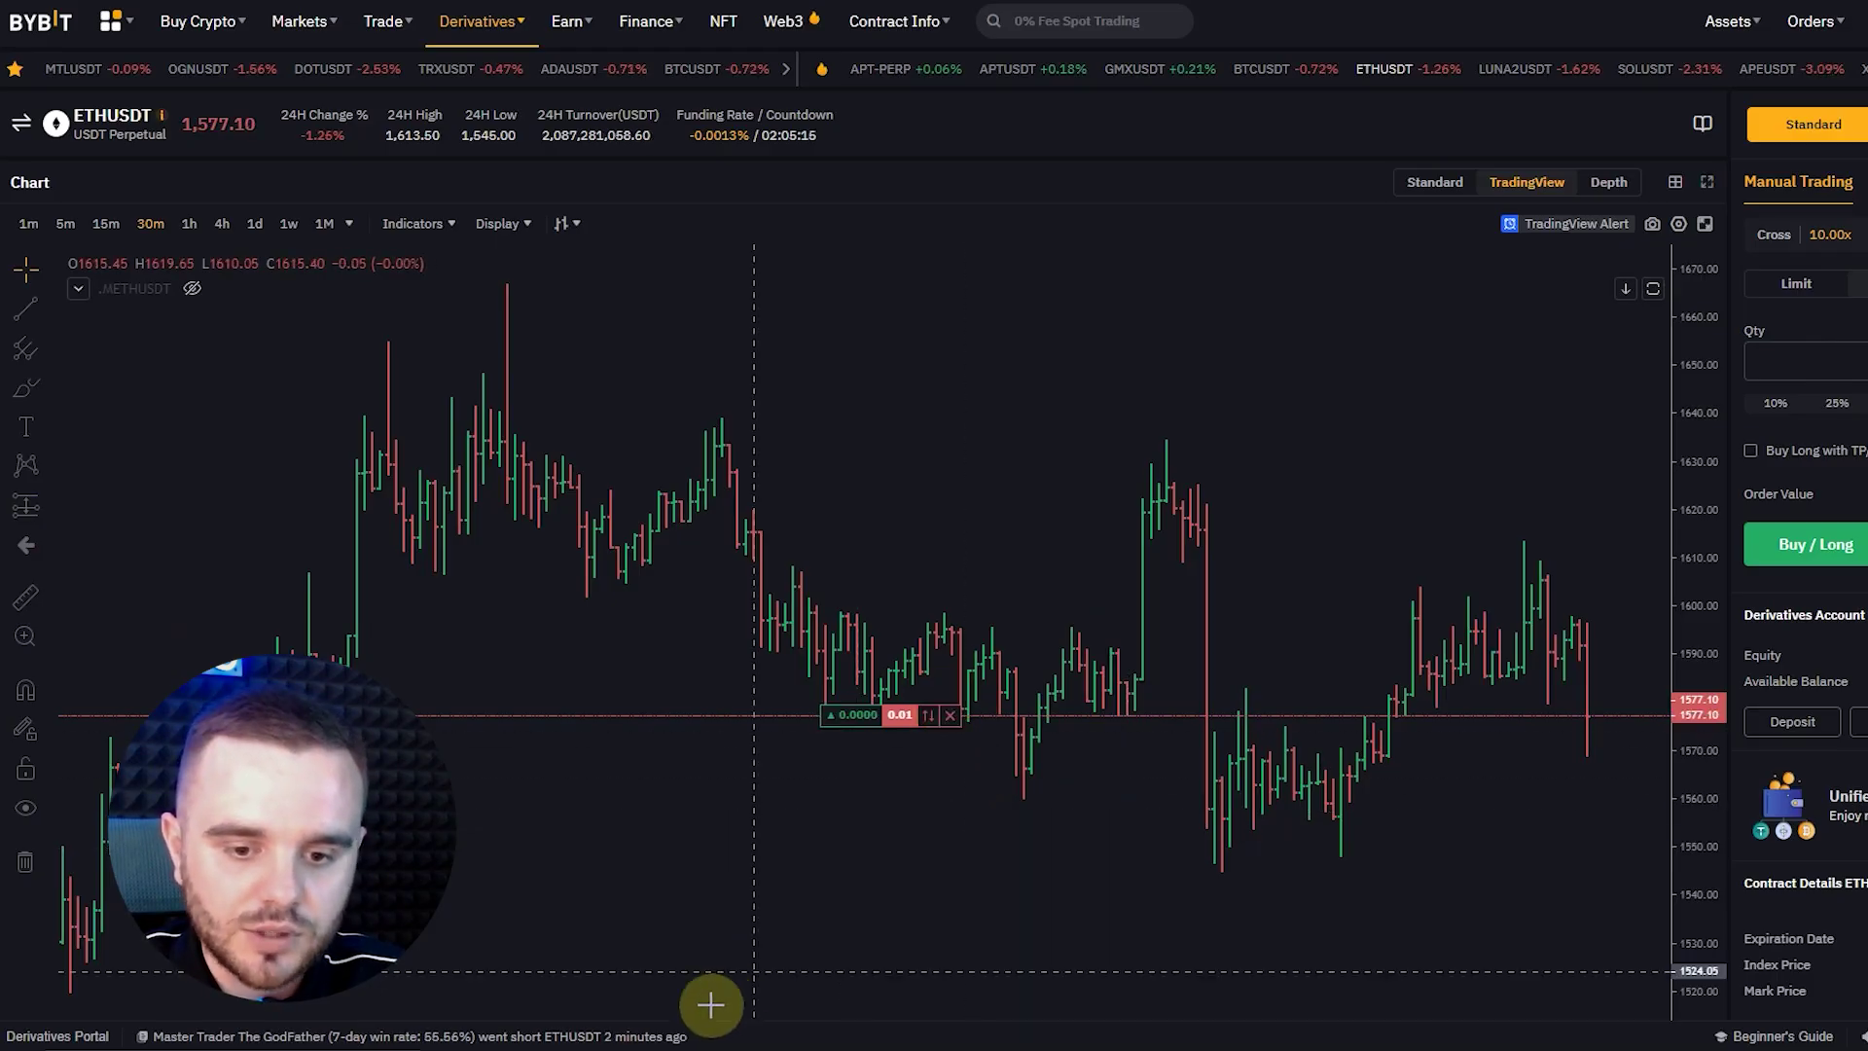
pyautogui.moveTo(710, 1041)
pyautogui.click(493, 985)
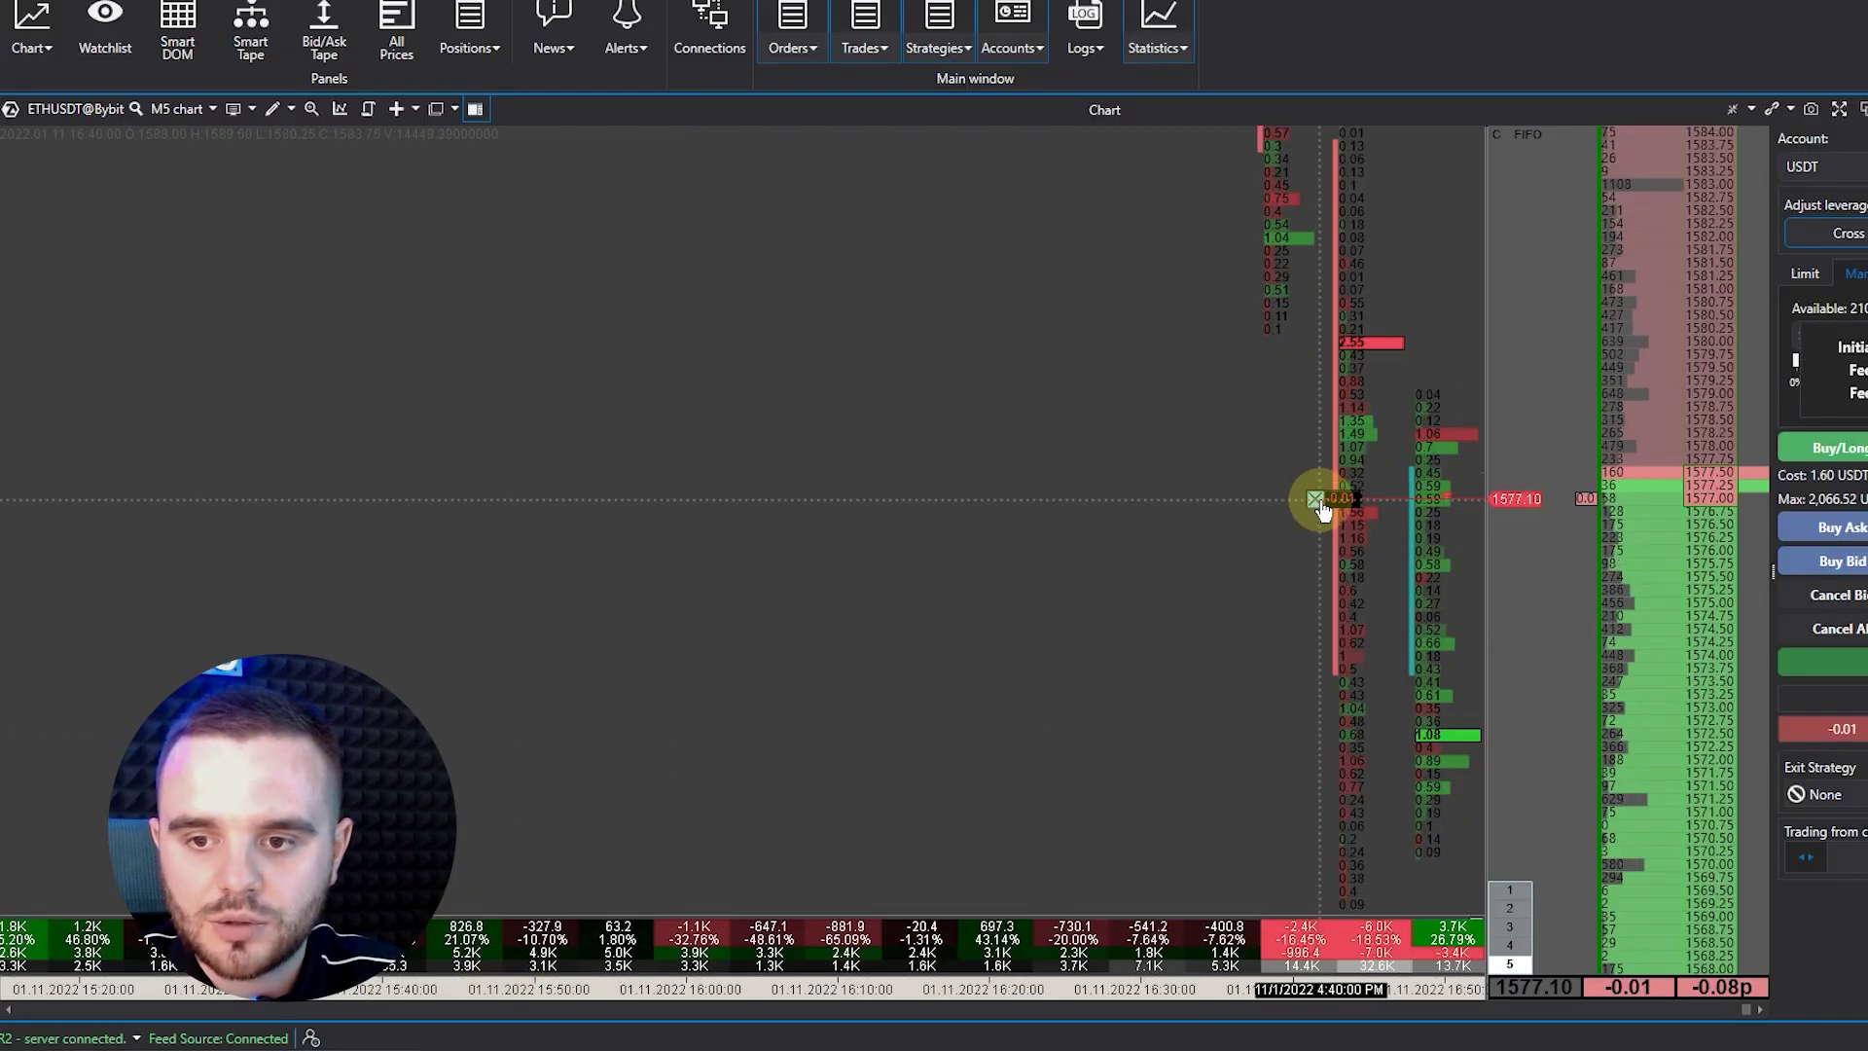
pyautogui.click(1316, 500)
pyautogui.click(1091, 551)
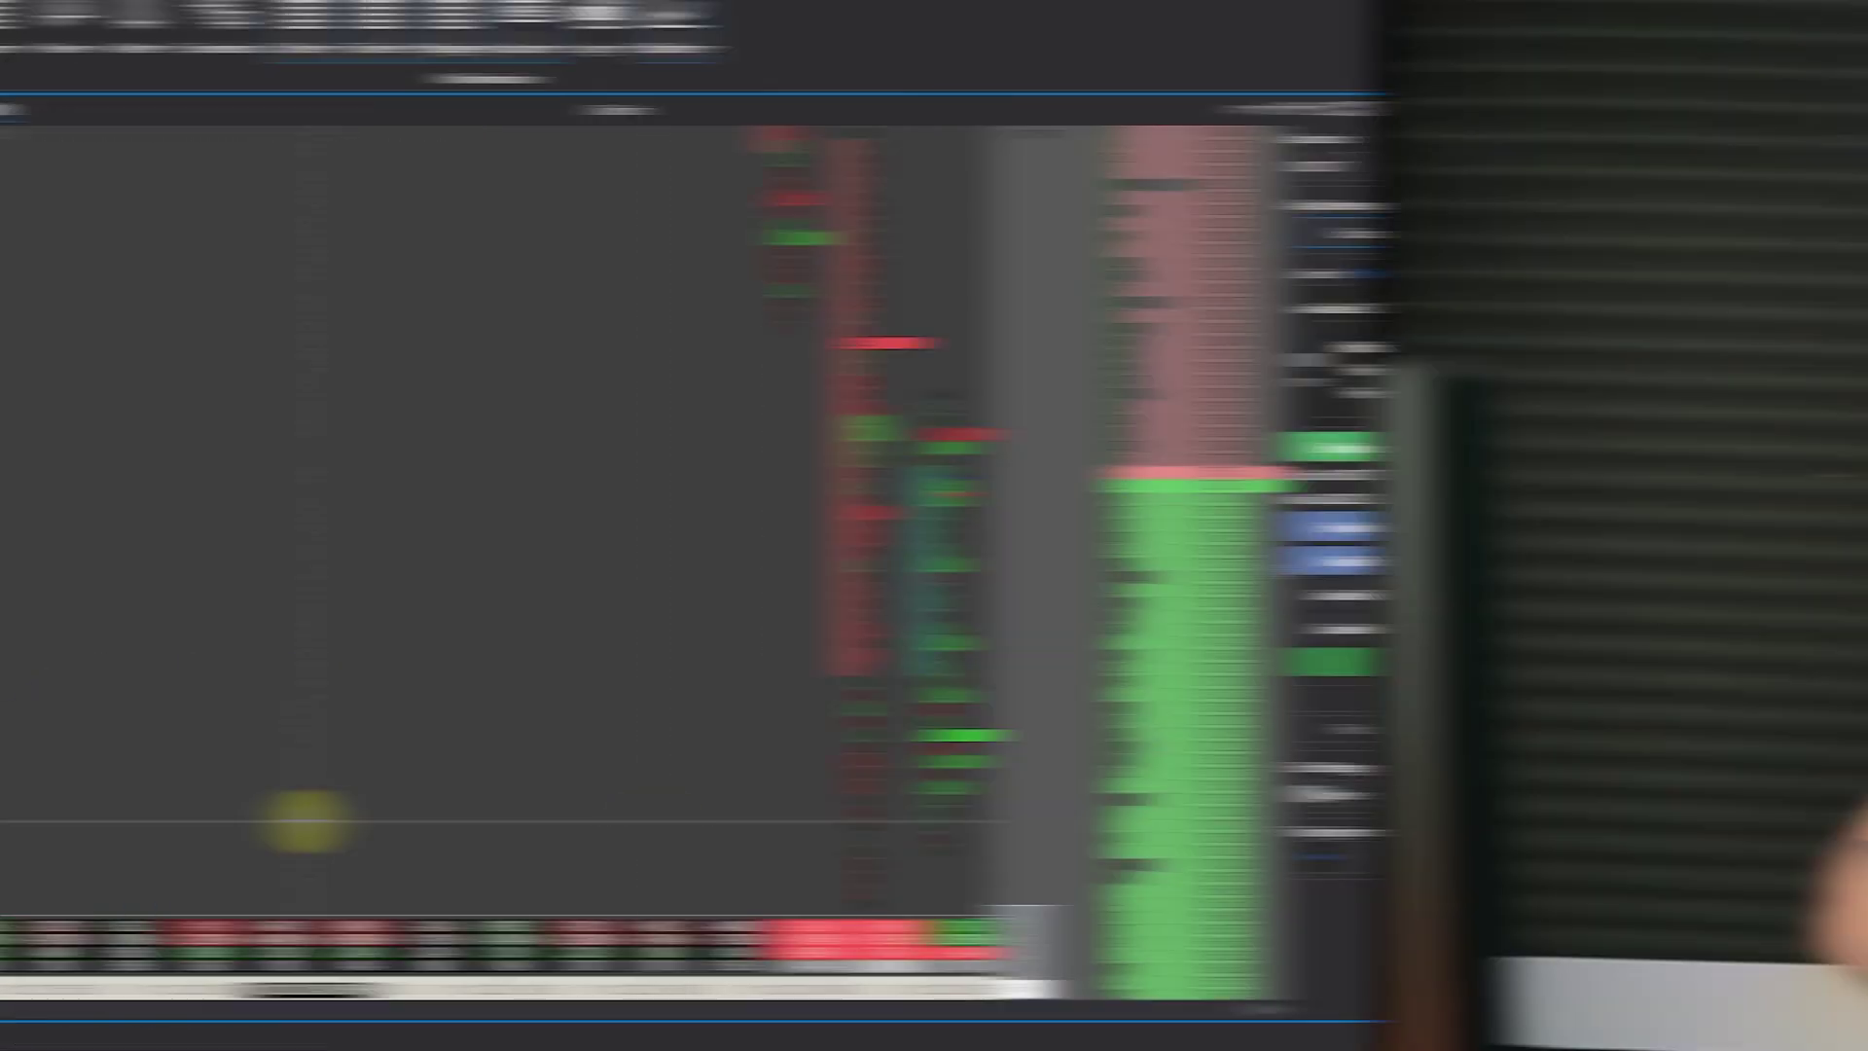